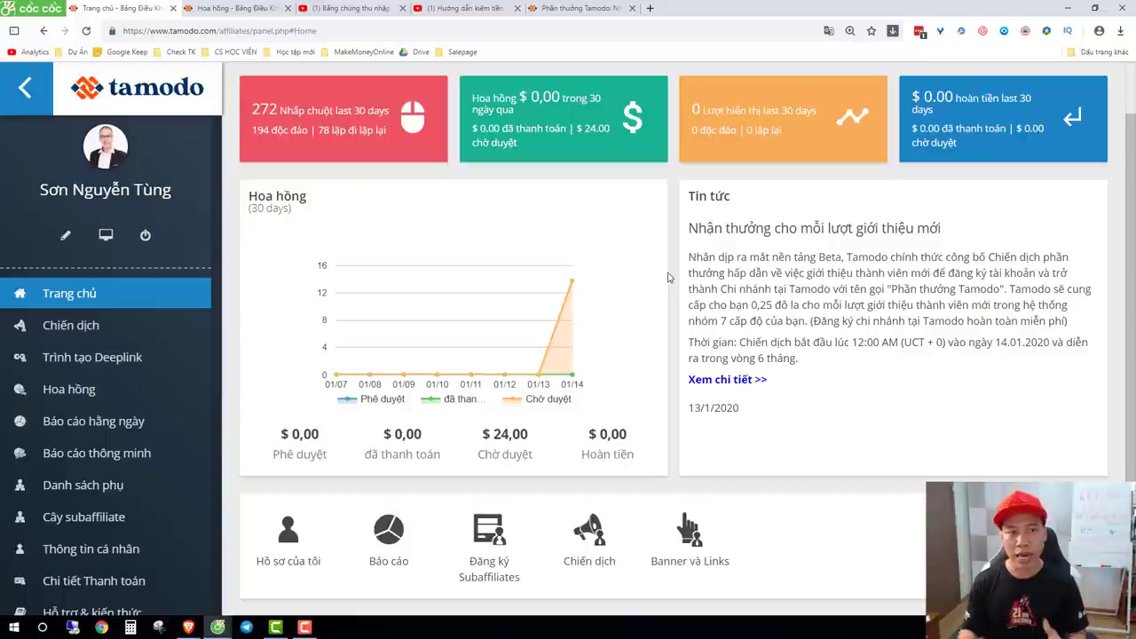
# Read the new-referral reward announcement on the Tamodo home page, highlighting the phrase about the 7-level group.
pyautogui.click(364, 8)
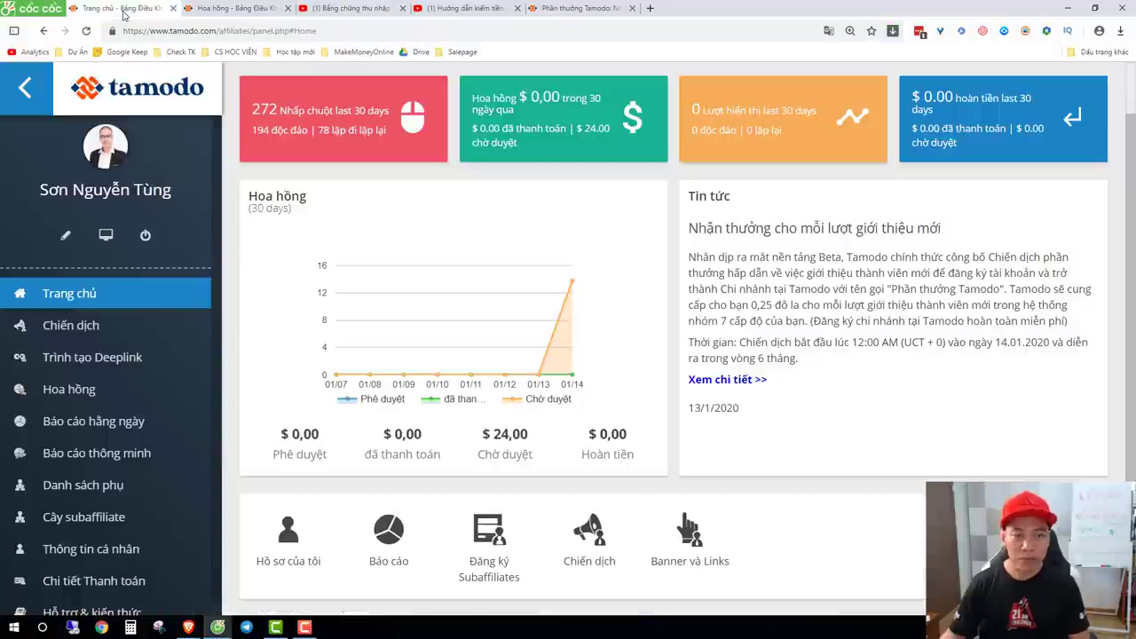
pyautogui.click(122, 11)
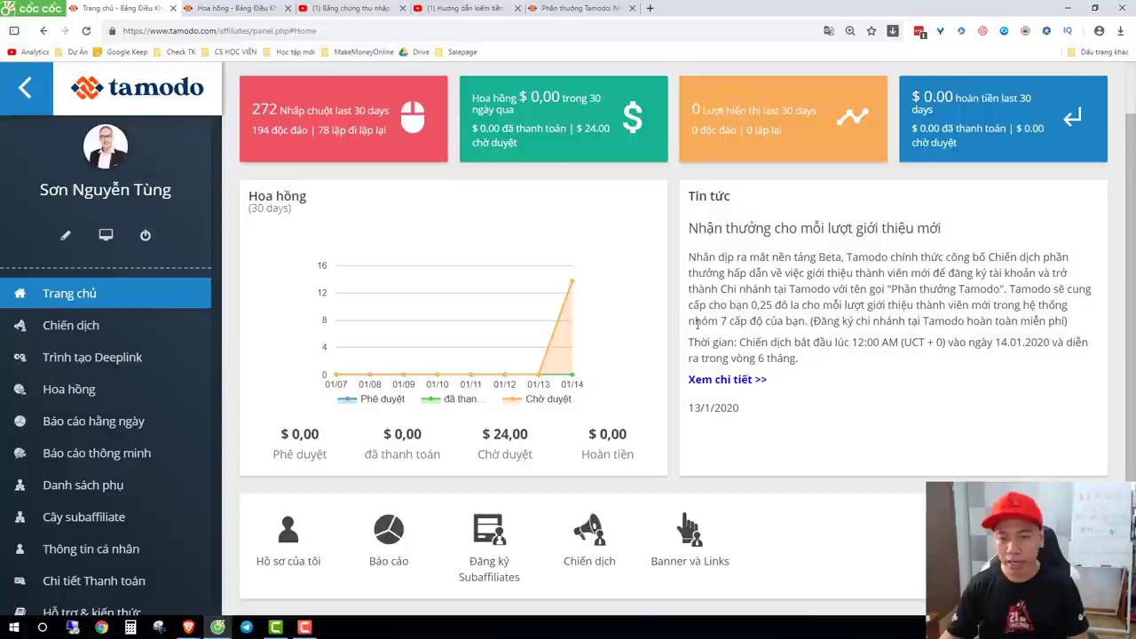
pyautogui.moveTo(690, 325); pyautogui.dragTo(809, 323)
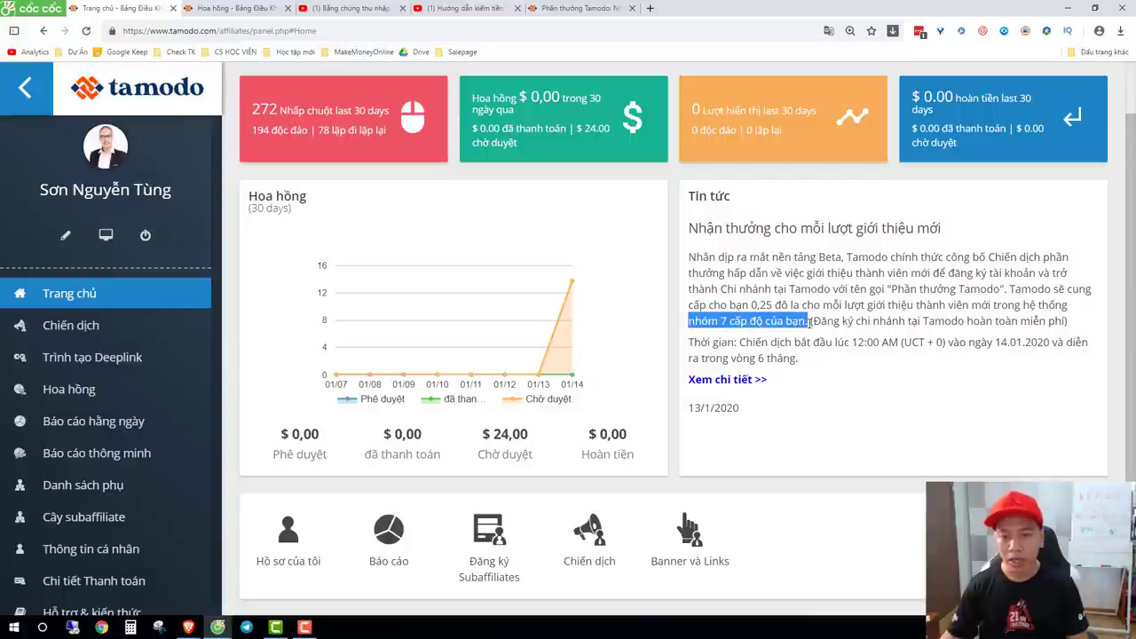
pyautogui.click(883, 435)
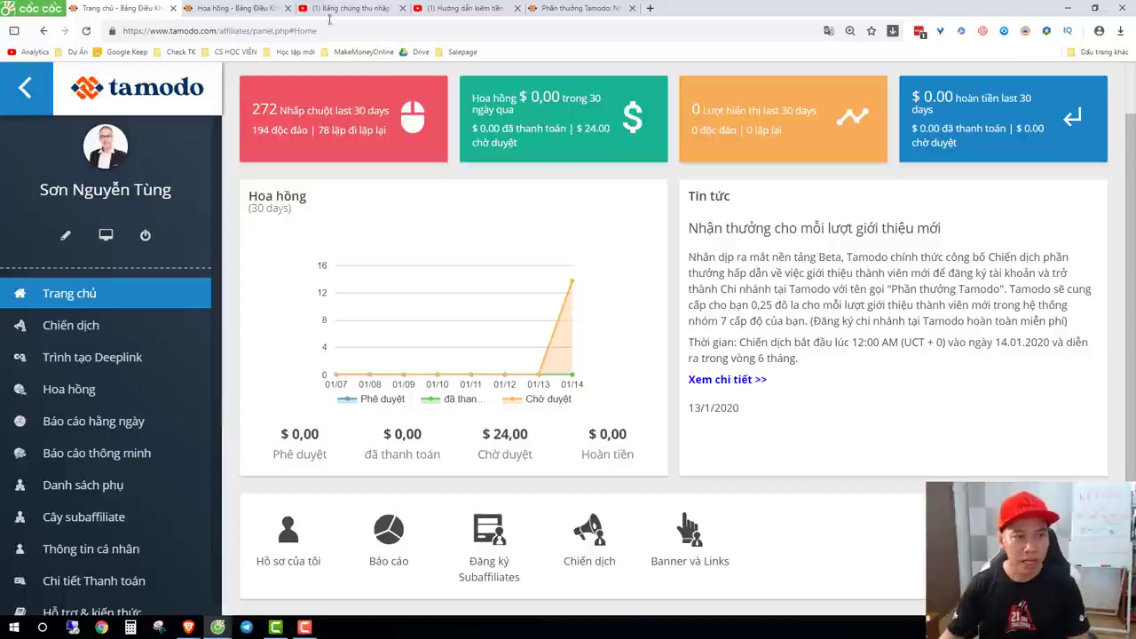
# Examine the referral commission list from beginning to end at 125% page zoom.
pyautogui.click(257, 7)
pyautogui.scroll(-2, 536, 357)
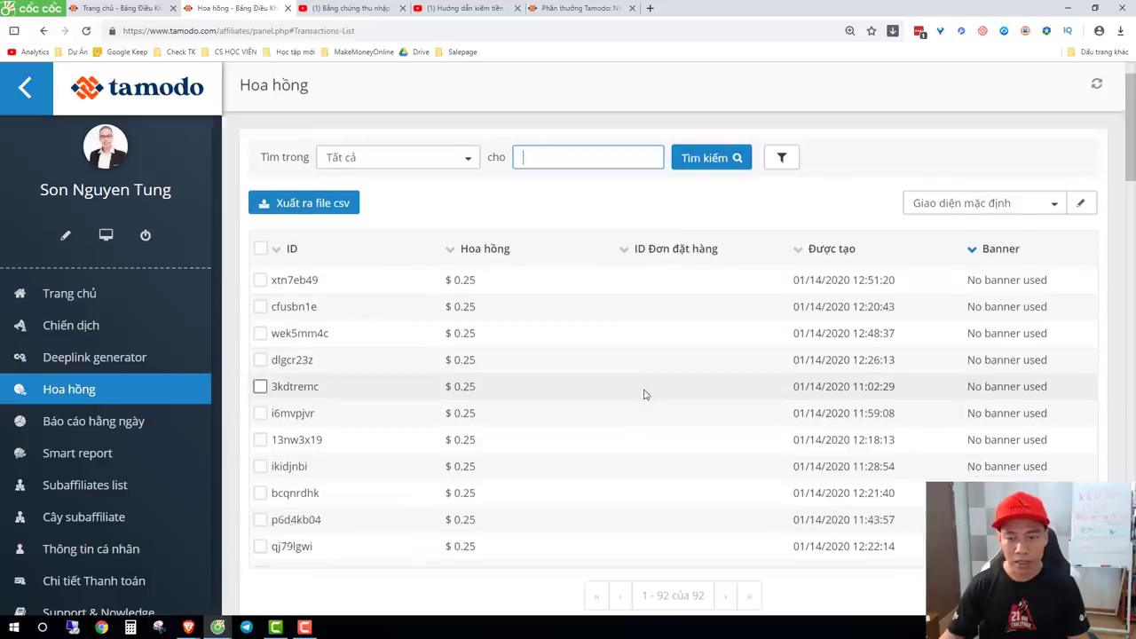
pyautogui.hotkey('ctrl', '-')
pyautogui.hotkey('ctrl', '-')
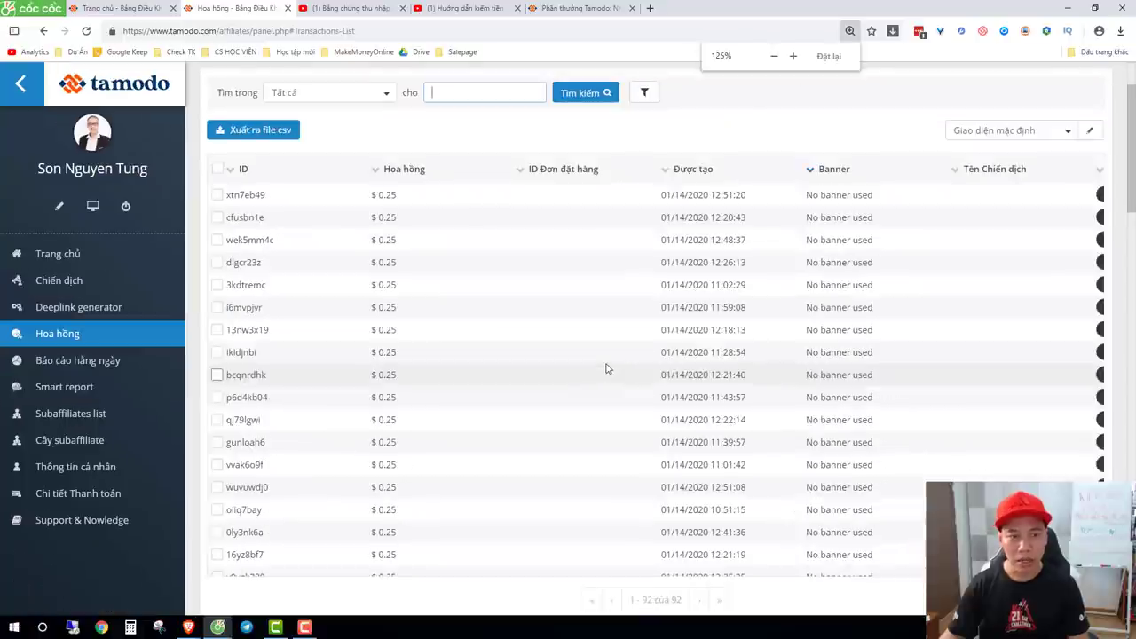
pyautogui.scroll(-3, 491, 337)
pyautogui.scroll(-2, 479, 319)
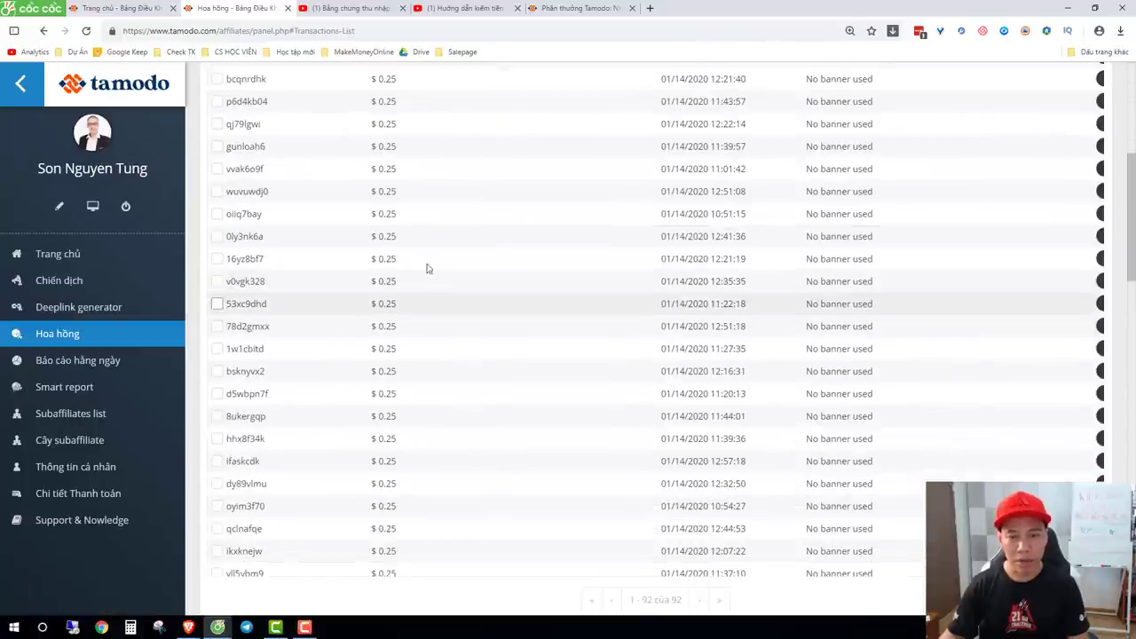
pyautogui.scroll(-3, 373, 356)
pyautogui.scroll(-4, 401, 420)
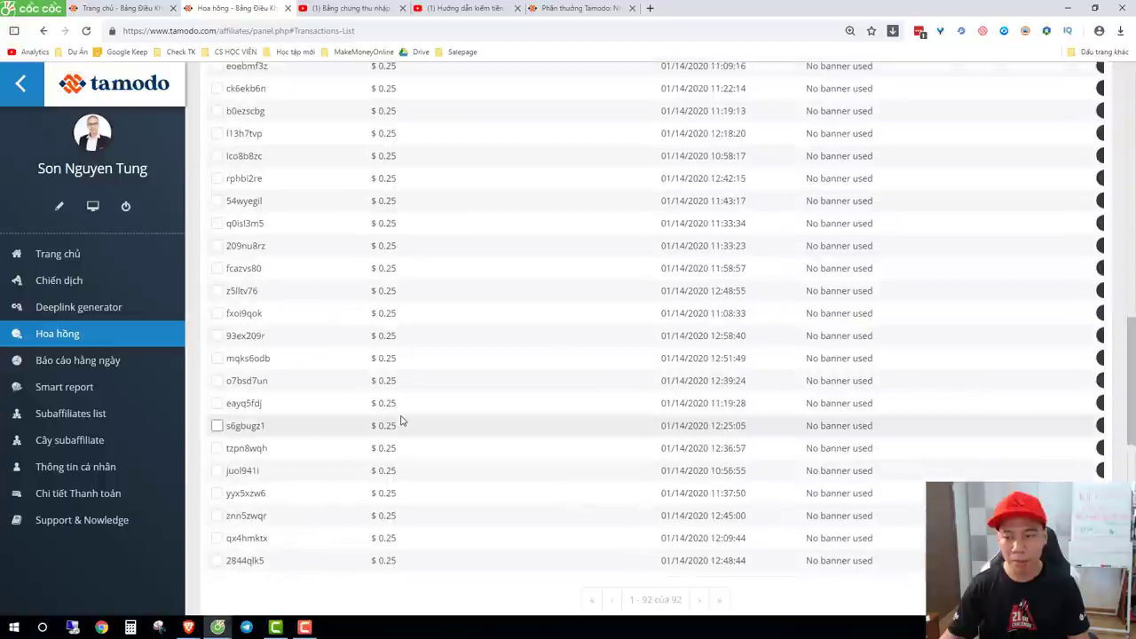
pyautogui.scroll(10, 404, 413)
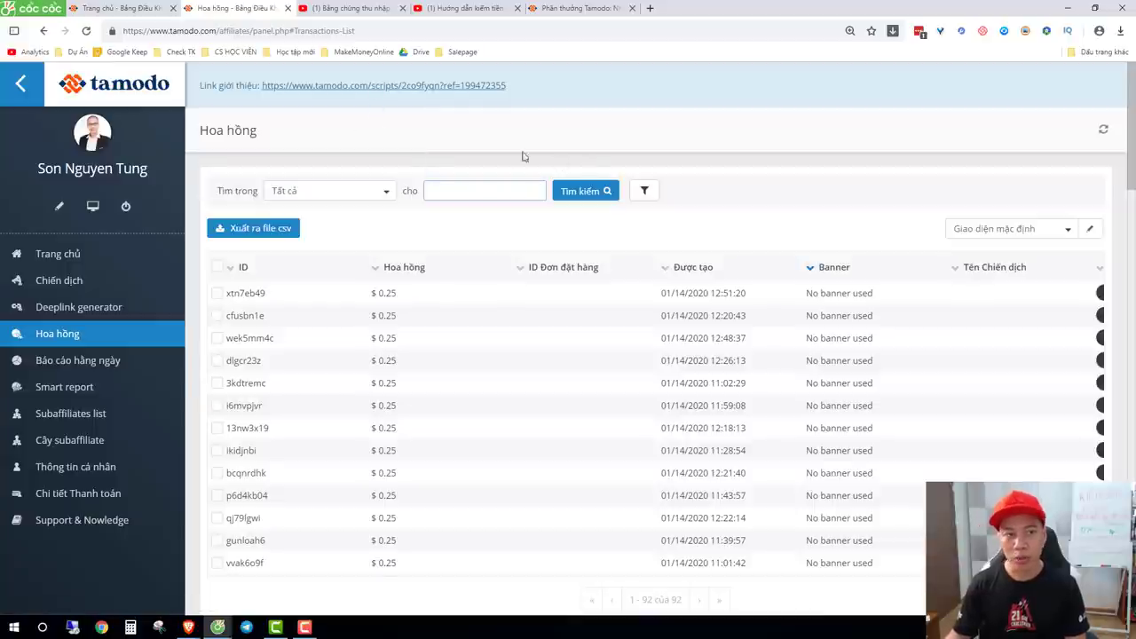
# Open the account's payment details and check the available payment methods without changing the current one.
pyautogui.click(109, 10)
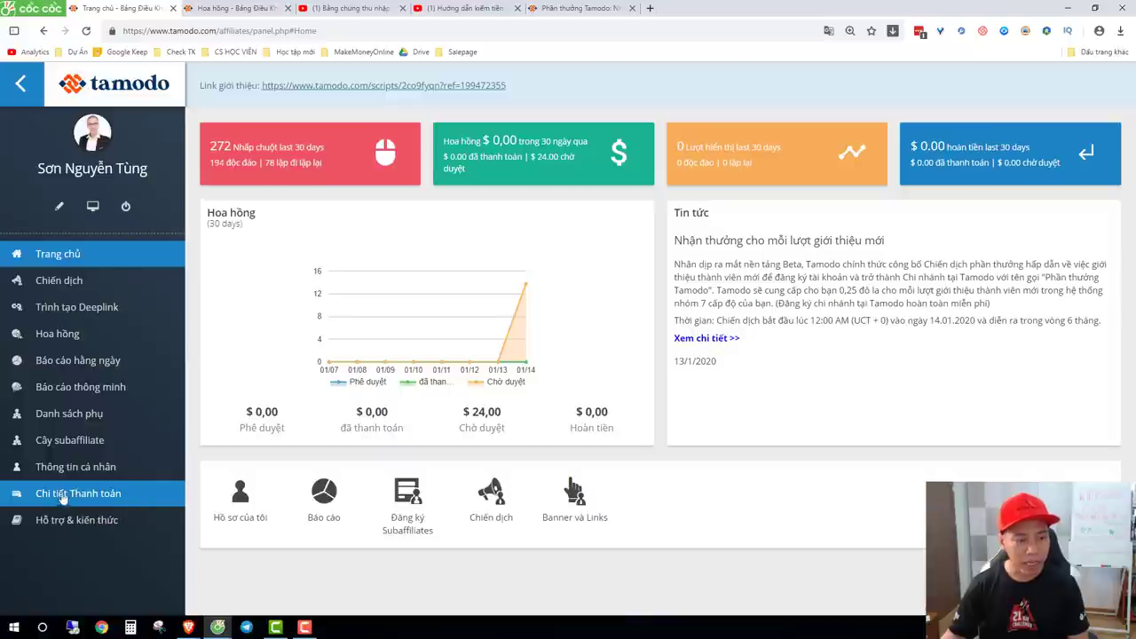
pyautogui.click(127, 505)
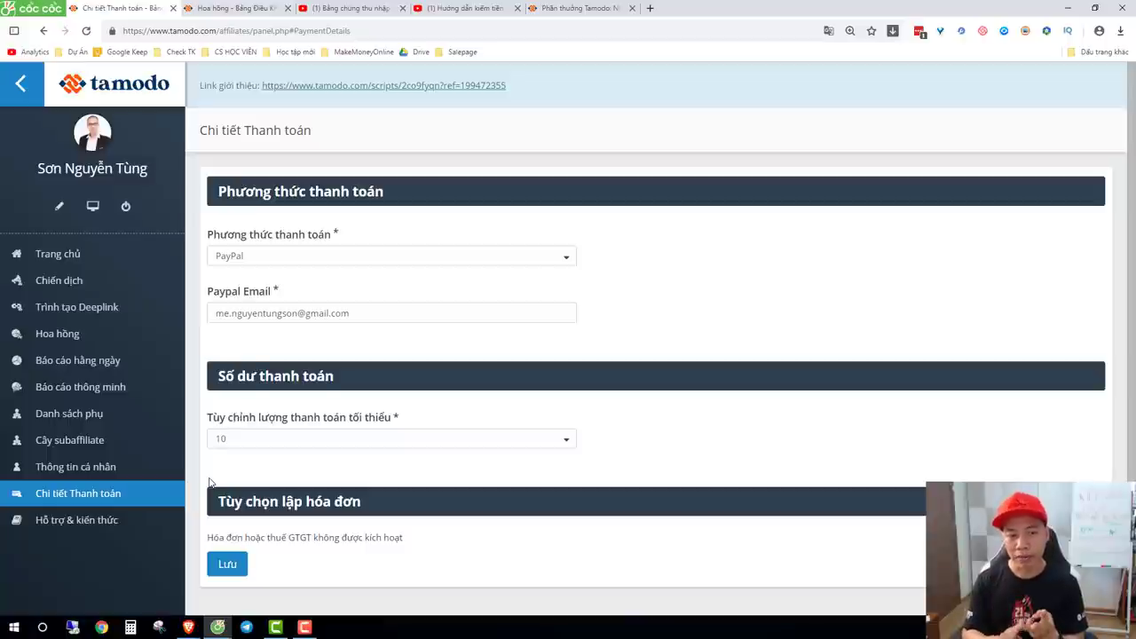
pyautogui.click(533, 257)
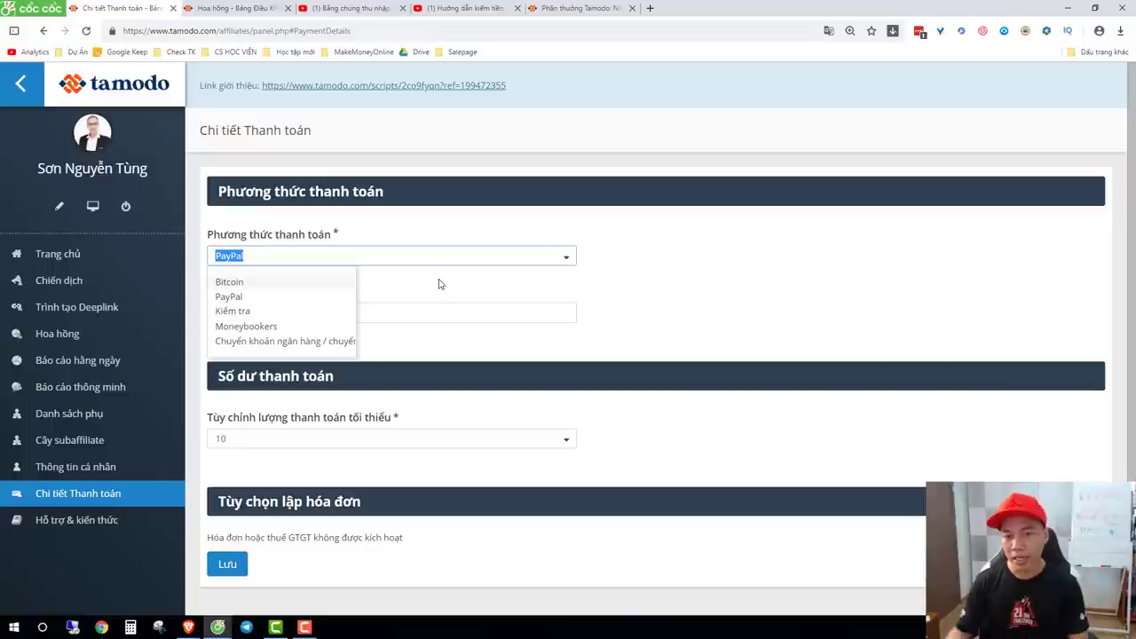
pyautogui.click(688, 310)
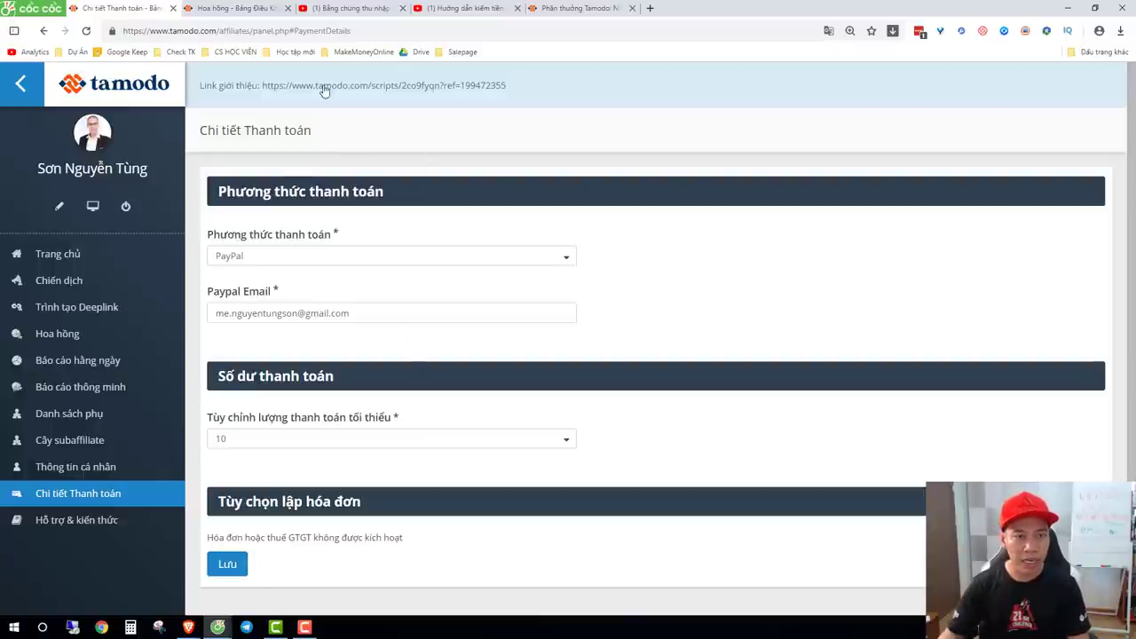
# Copy the address of the account's referral link.
pyautogui.moveTo(510, 89); pyautogui.dragTo(263, 91)
pyautogui.hotkey('ctrl', 'c')
pyautogui.rightClick(444, 88)
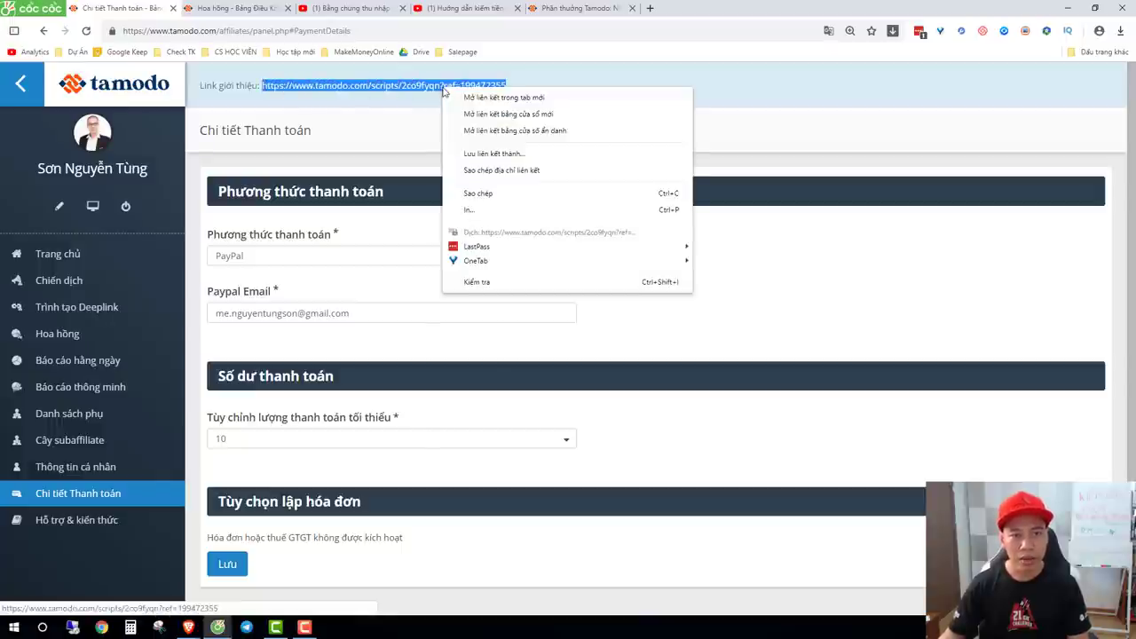
pyautogui.click(484, 170)
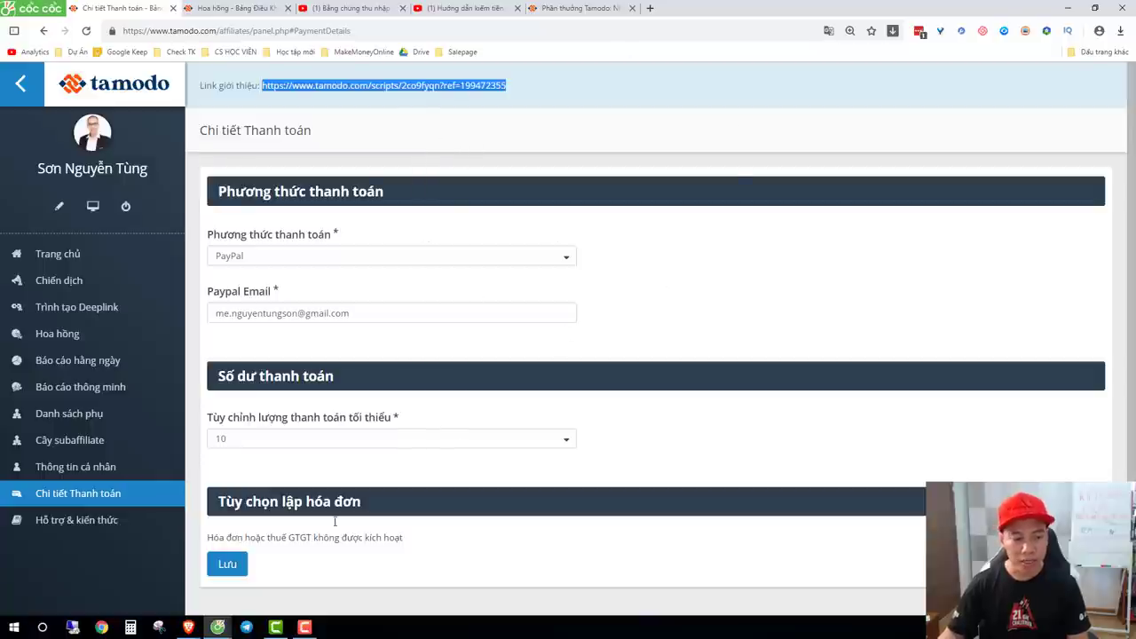
# Switch to the Brave browser, load the copied referral link and open the free affiliate sign-up form.
pyautogui.click(189, 634)
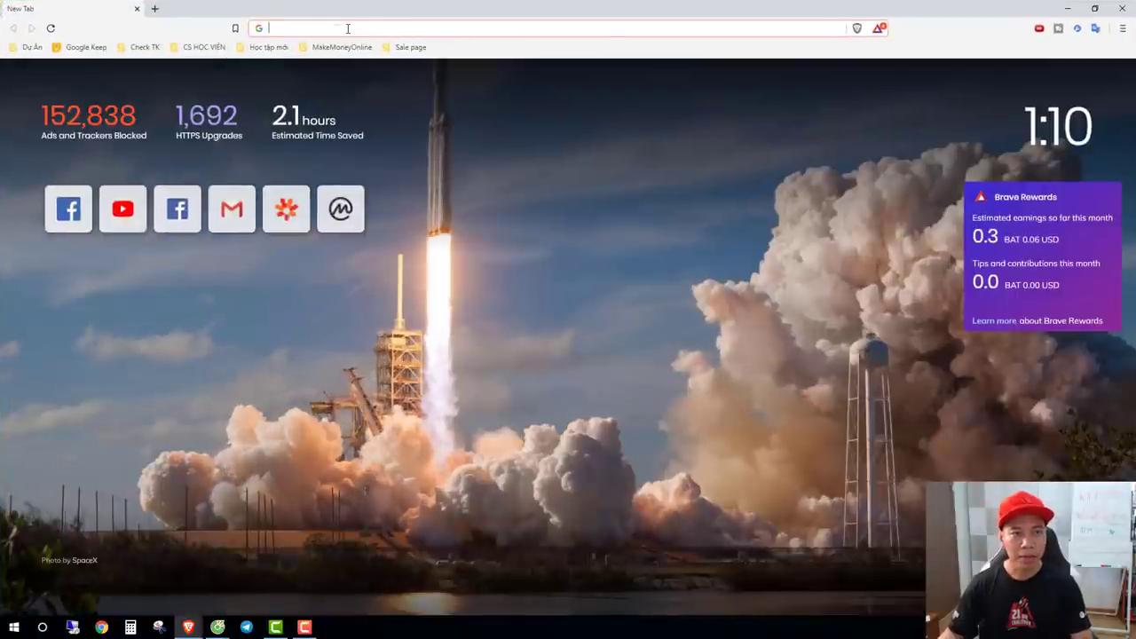
pyautogui.rightClick(347, 28)
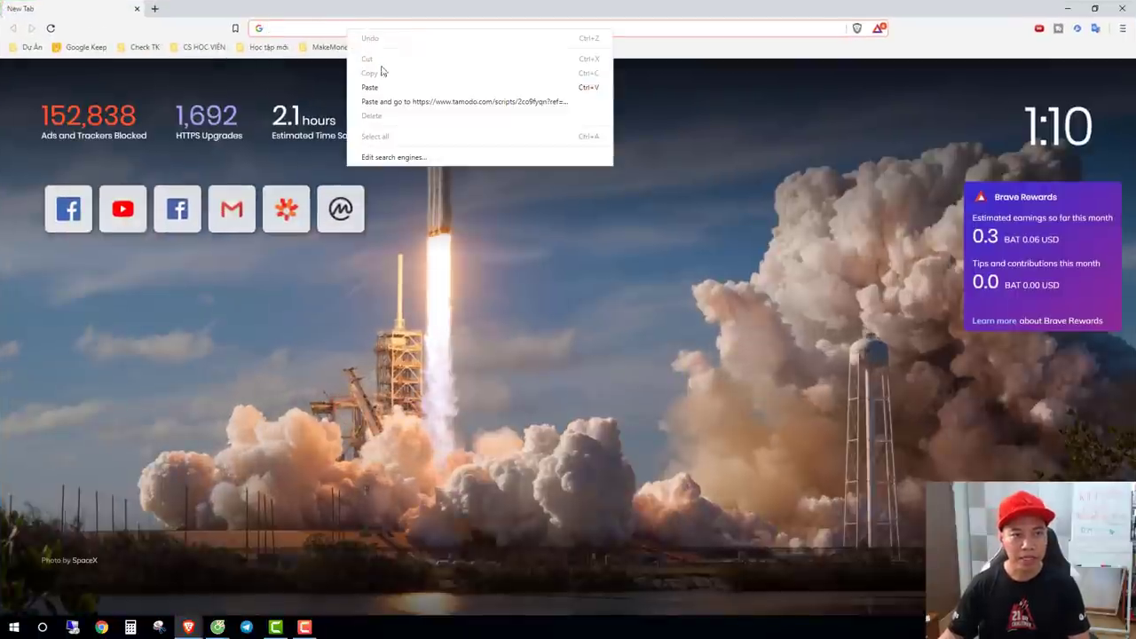
pyautogui.click(381, 106)
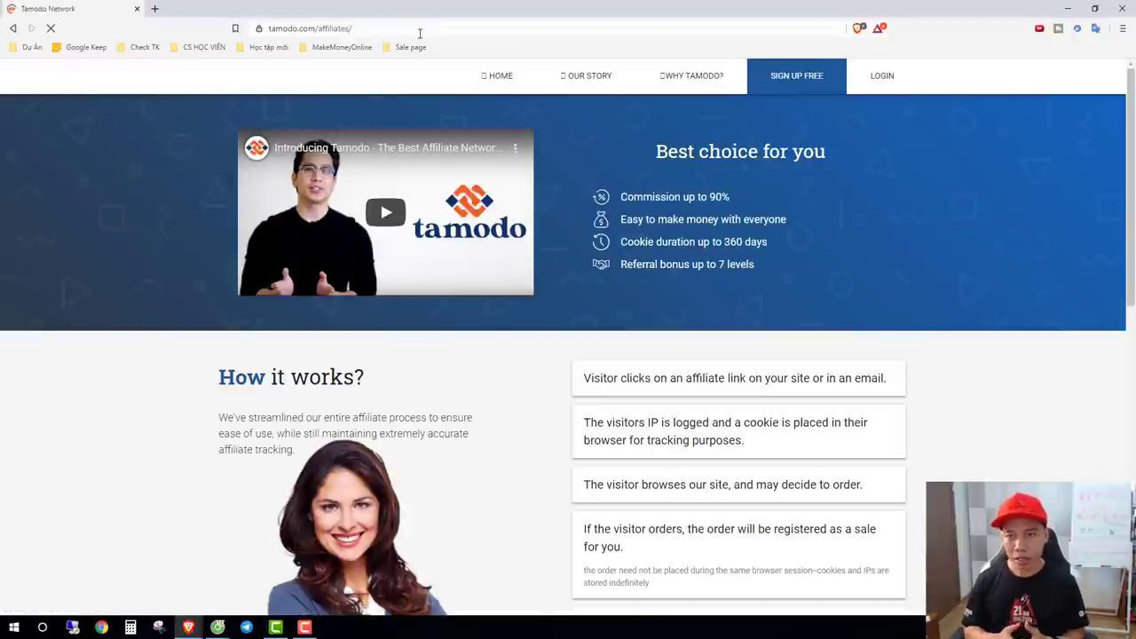
pyautogui.click(796, 88)
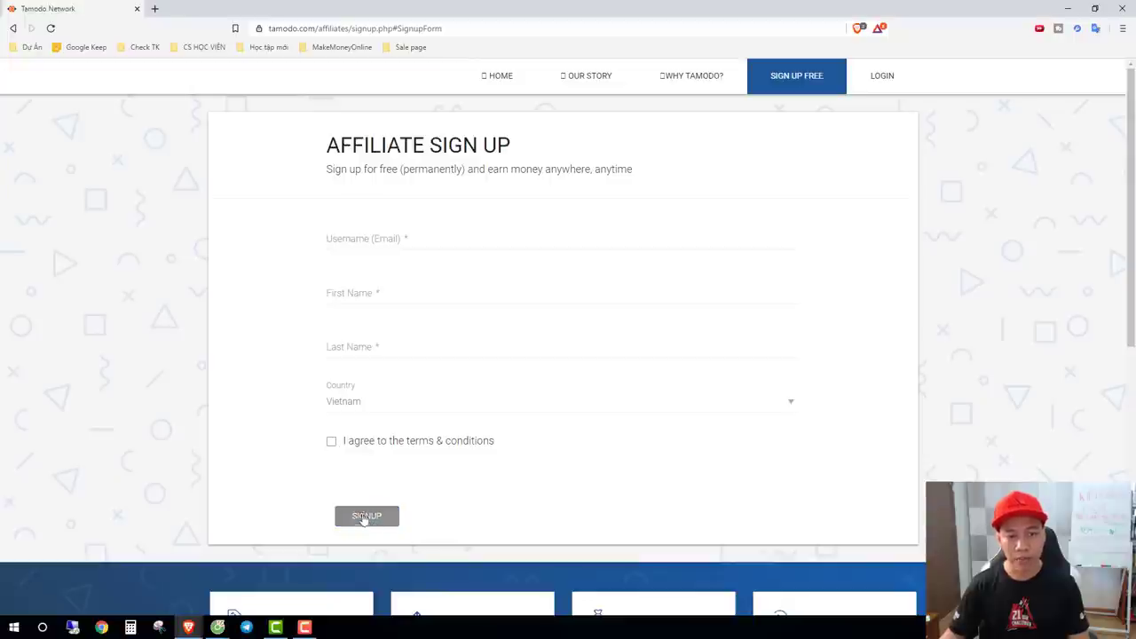
# Fill in the username e-mail, first name and last name, agree to the terms & conditions and submit the sign-up.
pyautogui.click(452, 240)
pyautogui.click(287, 270)
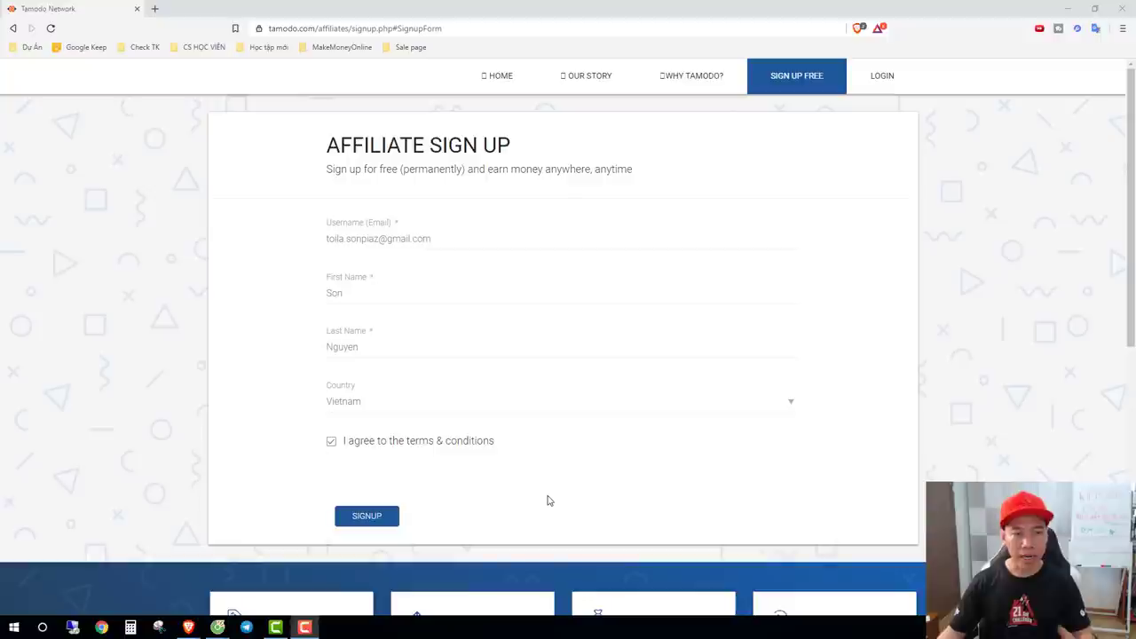
pyautogui.click(385, 524)
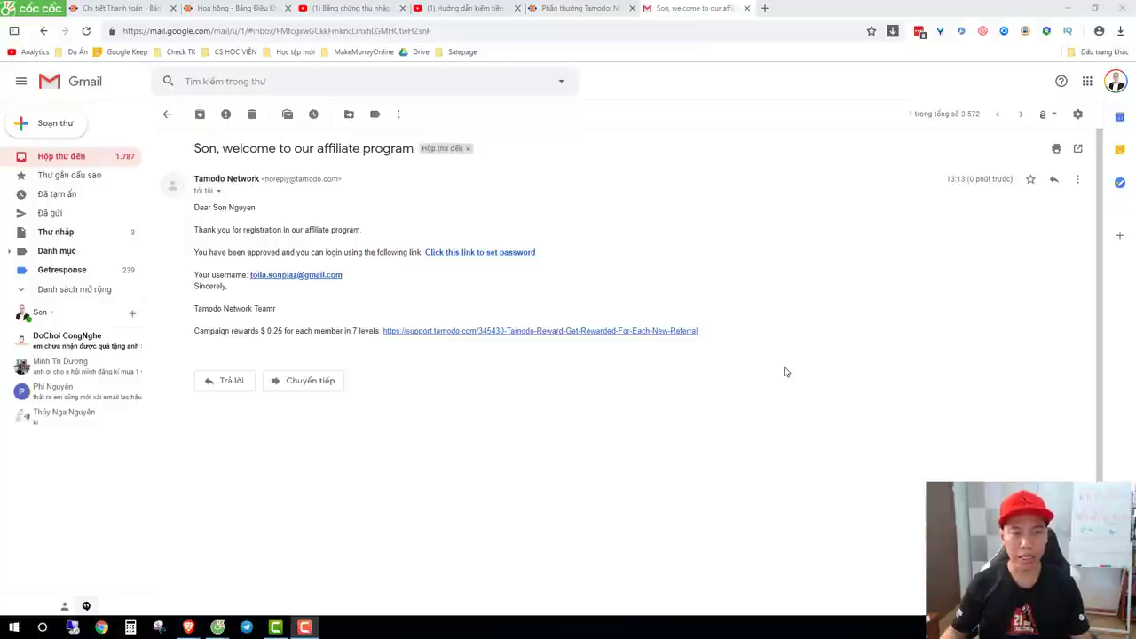
# Examine the affiliate program welcome e-mail in Gmail, highlighting its subject line.
pyautogui.click(199, 148)
pyautogui.moveTo(267, 149); pyautogui.dragTo(415, 149)
pyautogui.click(522, 201)
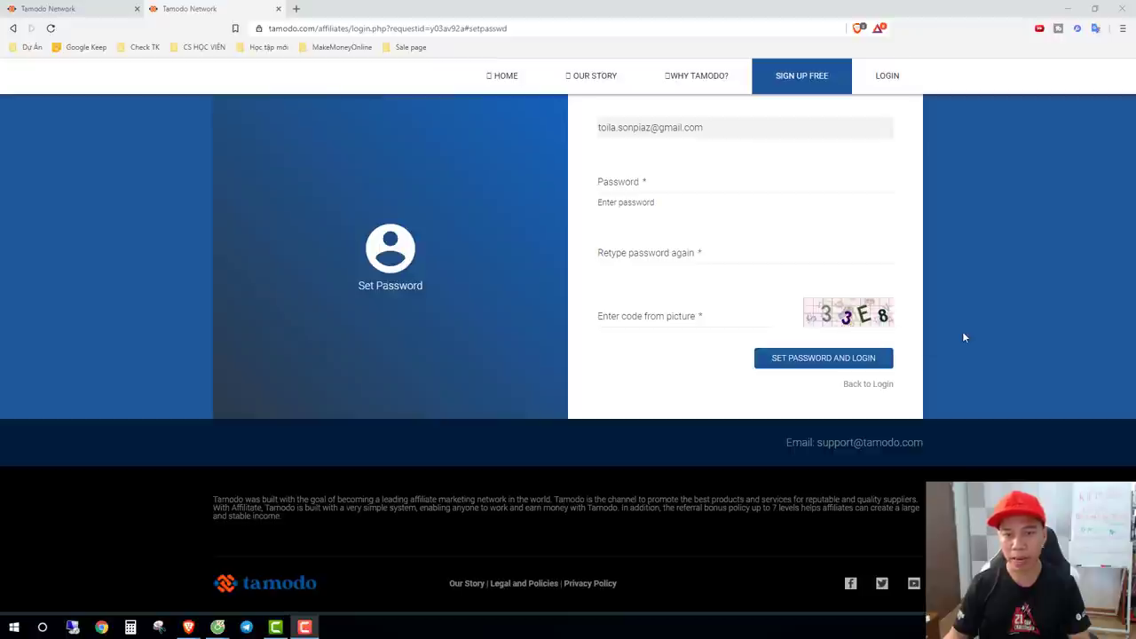
# Enter and retype the account password, fill in the picture code, submit them and dismiss the save-password offer.
pyautogui.click(861, 358)
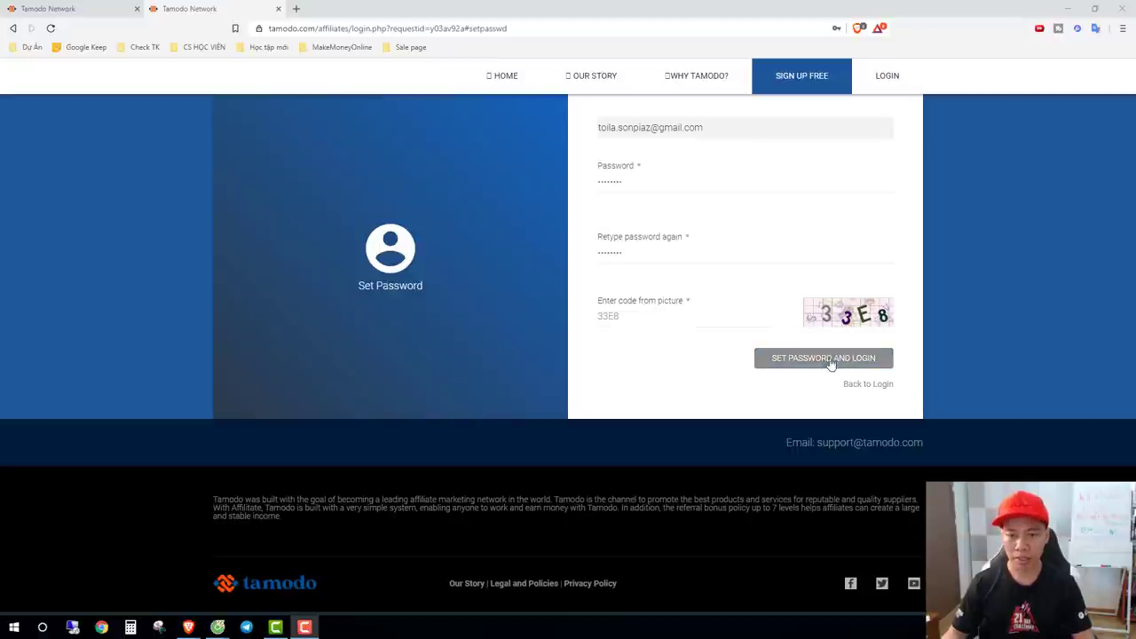
pyautogui.click(817, 364)
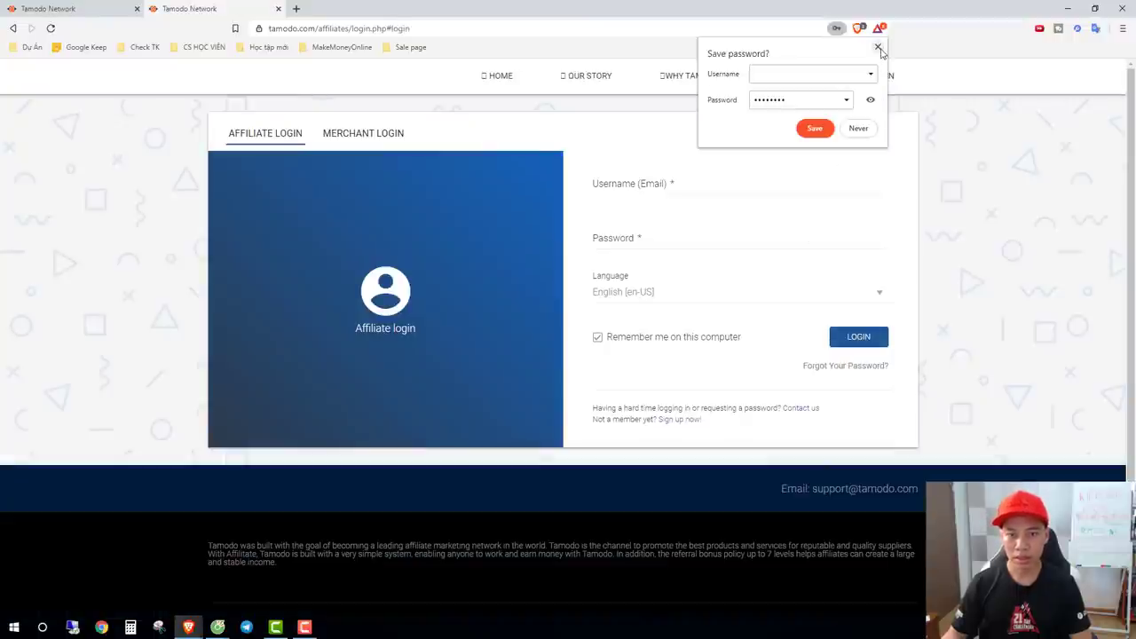
pyautogui.click(878, 48)
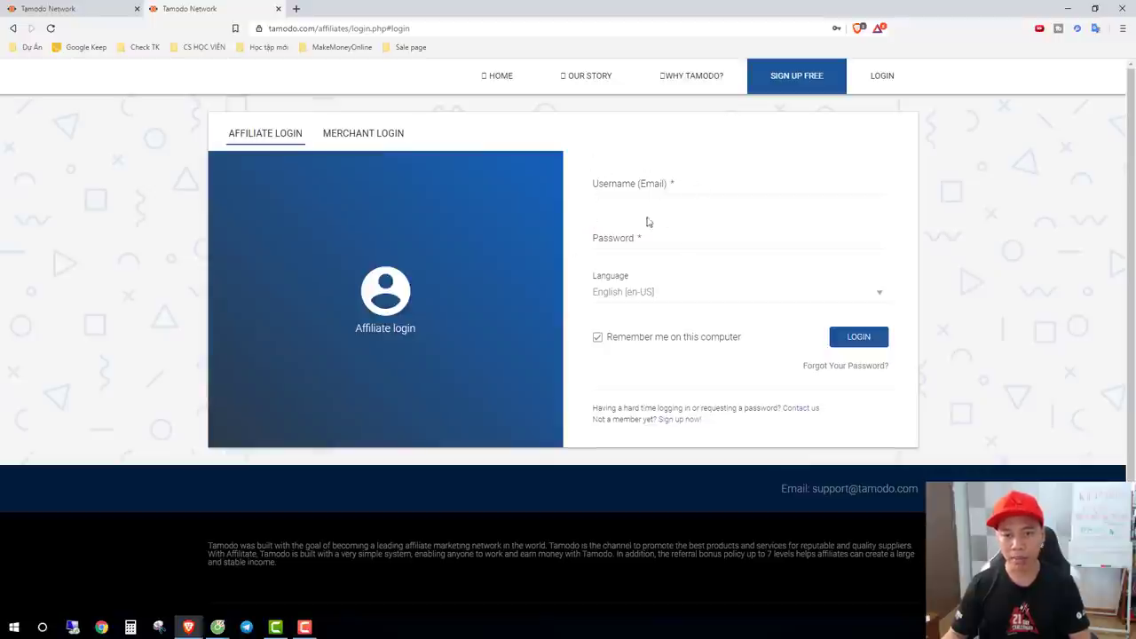
# Log in with the username e-mail and password using Tiếng Việt (Vietnamese) as the language, and dismiss the save-password offer.
pyautogui.click(883, 297)
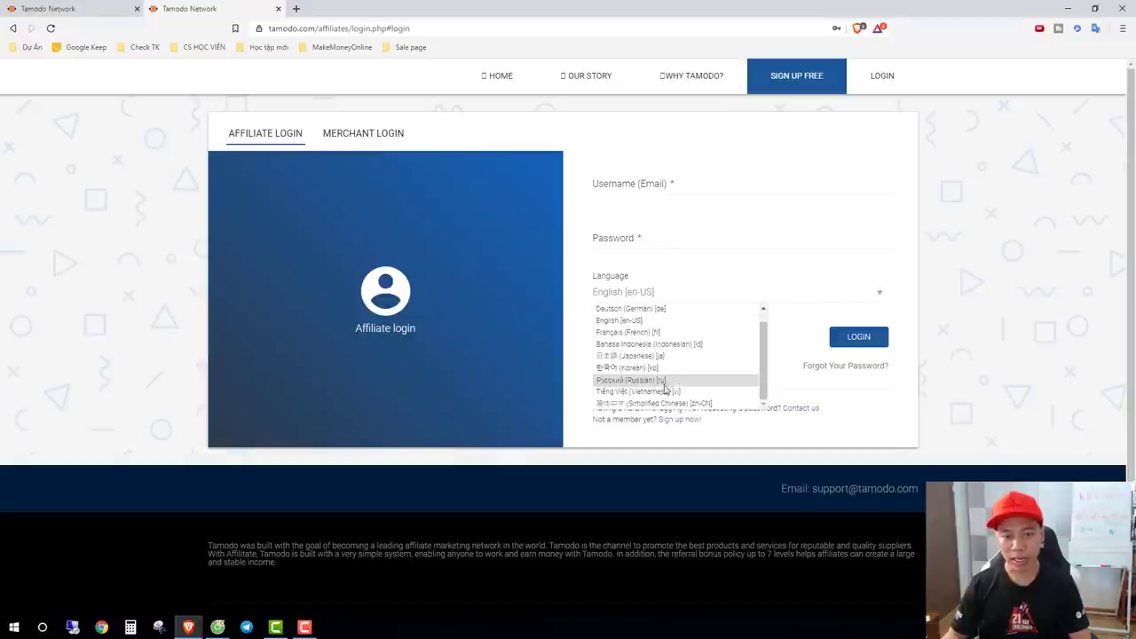
pyautogui.click(662, 391)
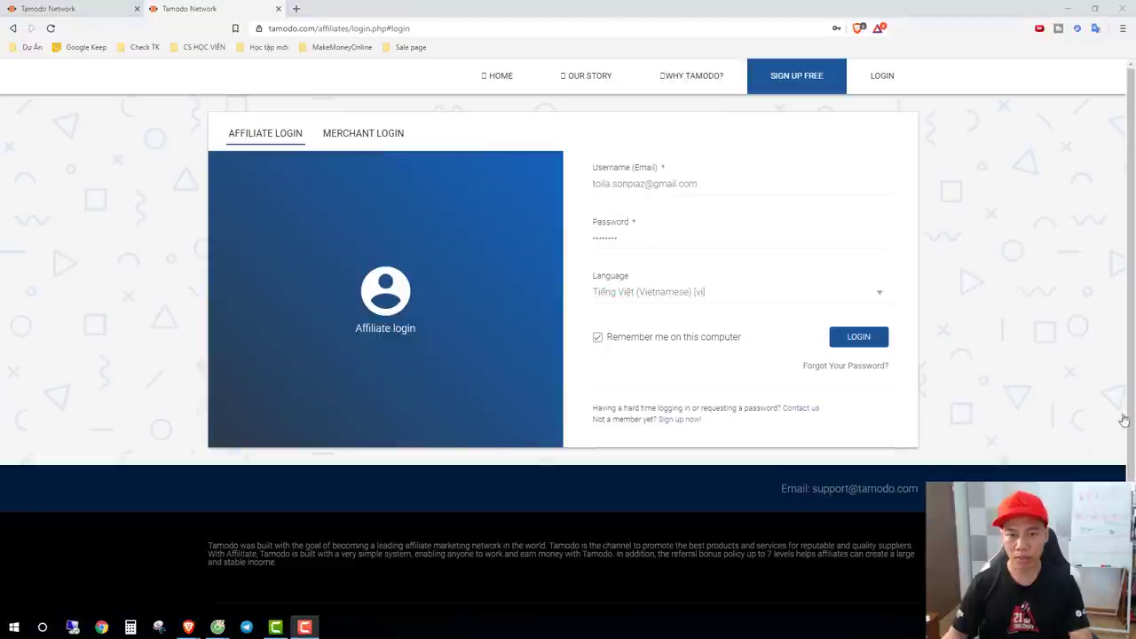
pyautogui.click(858, 338)
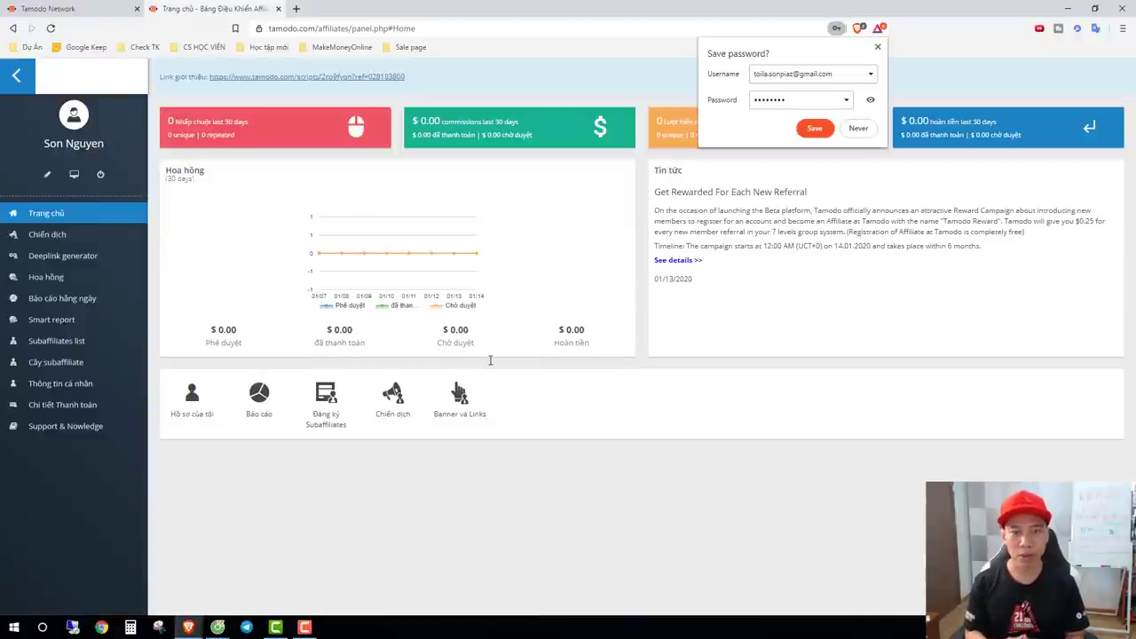
pyautogui.click(878, 47)
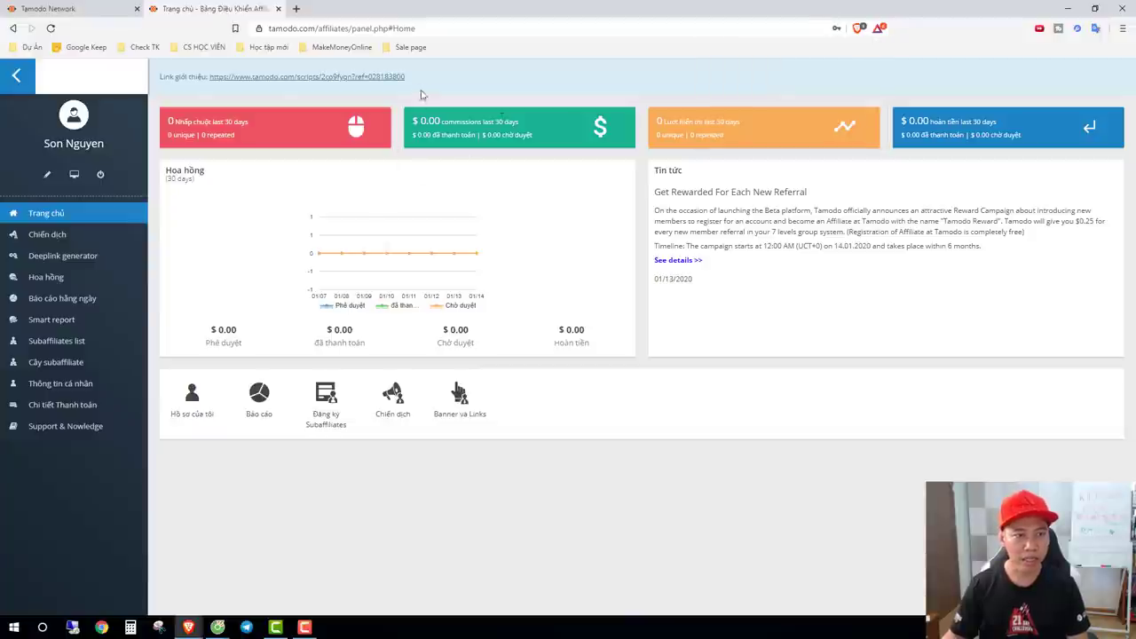
# Examine the new account's referral link and its personal information page.
pyautogui.moveTo(417, 78); pyautogui.dragTo(209, 78)
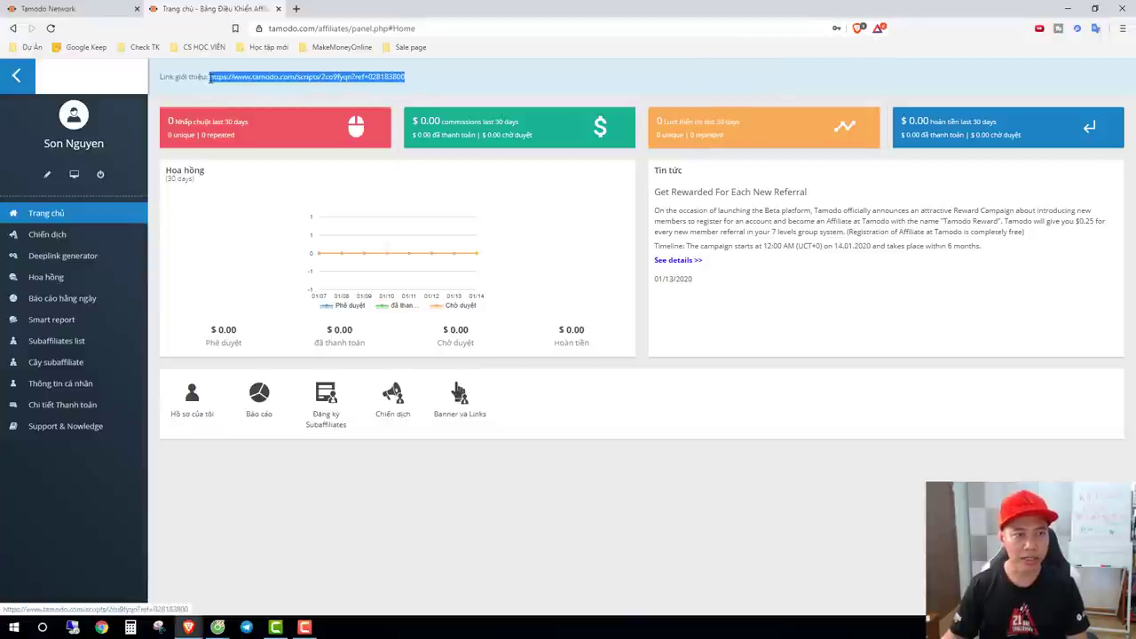
pyautogui.click(345, 99)
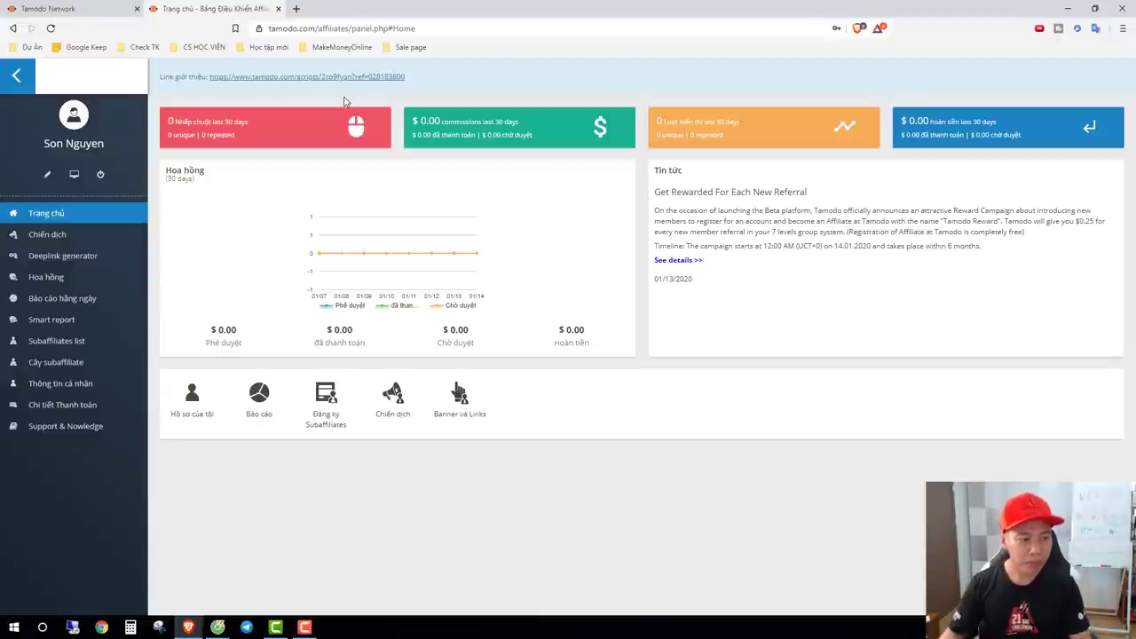
pyautogui.click(84, 385)
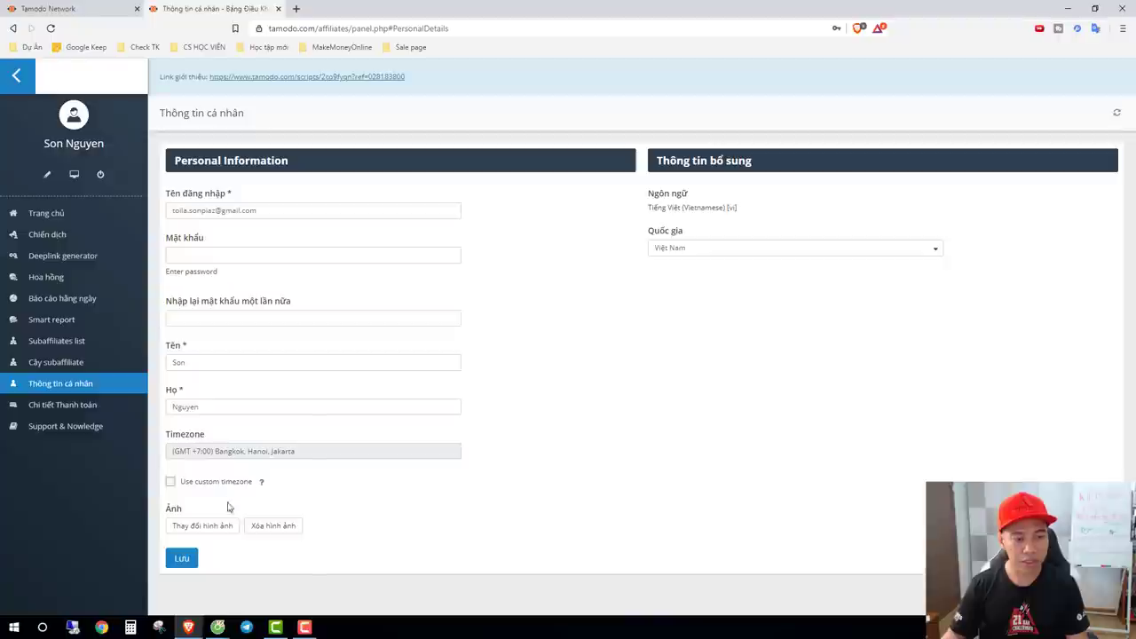
# Open the new account's payment details and view the payment method options, keeping PayPal selected.
pyautogui.click(47, 410)
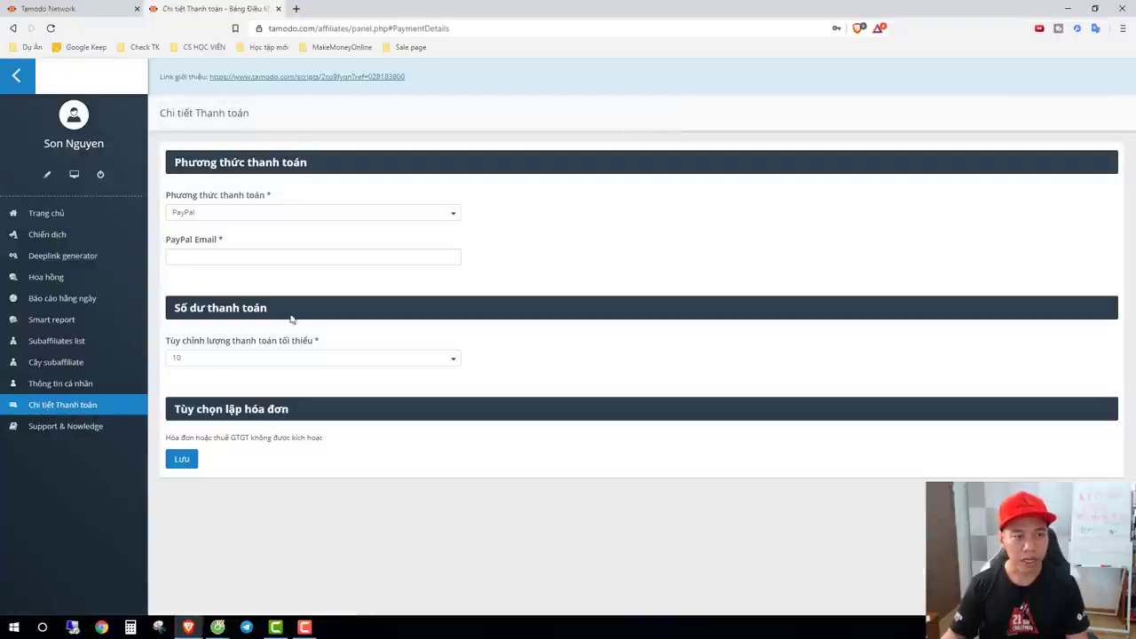
pyautogui.click(450, 220)
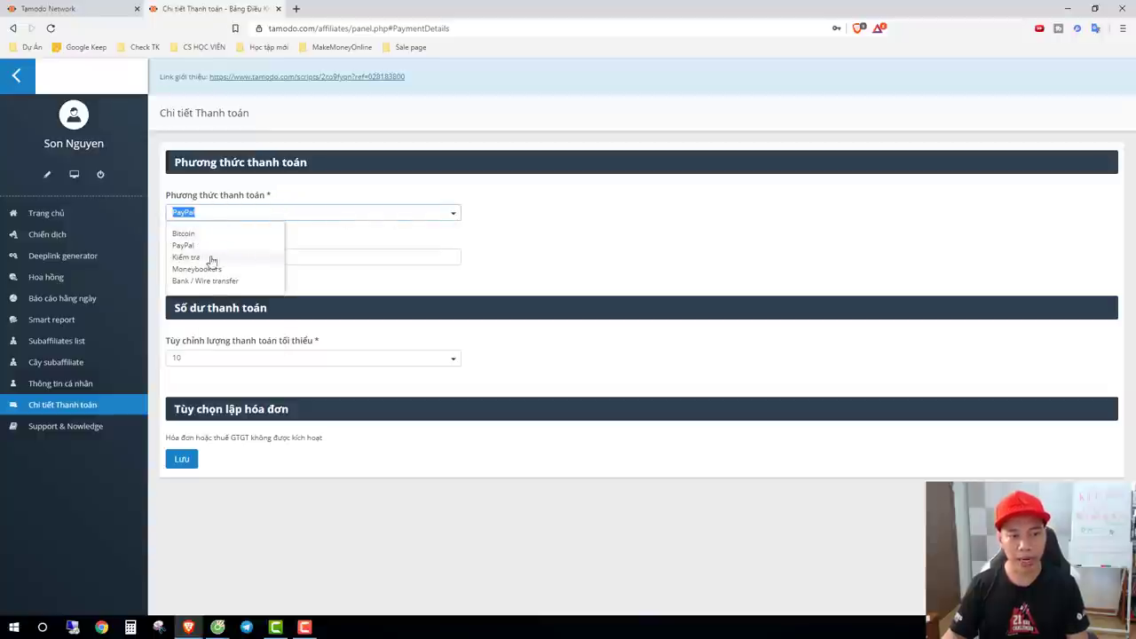
pyautogui.click(626, 243)
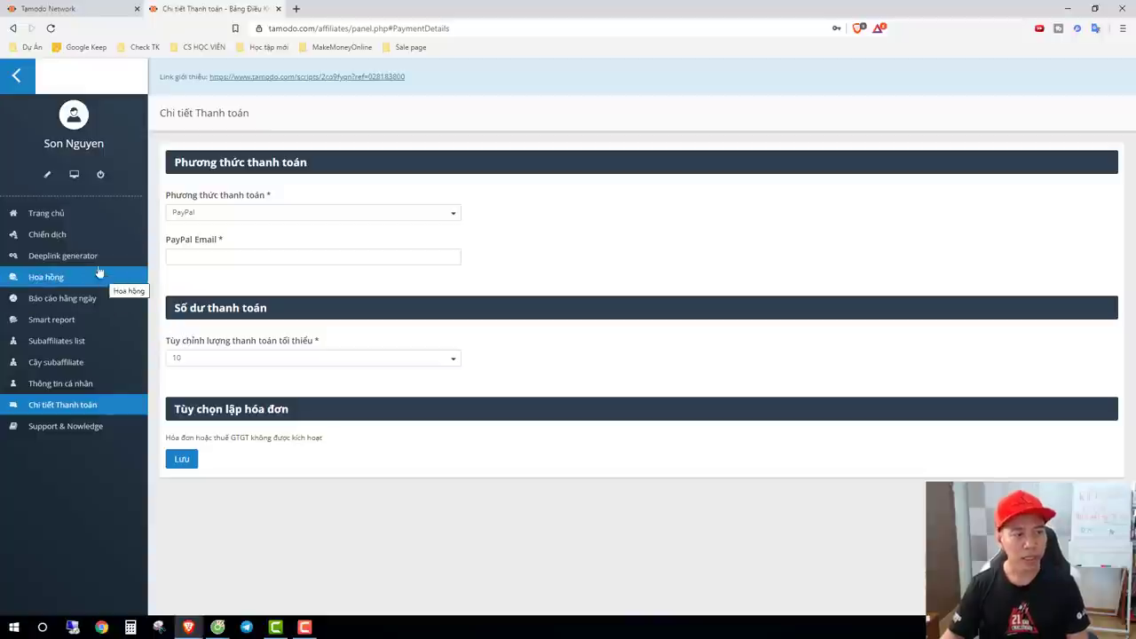
# Switch to the Cốc Cốc browser, open the main Tamodo account's home dashboard and reload its statistics.
pyautogui.moveTo(460, 16); pyautogui.dragTo(748, 53)
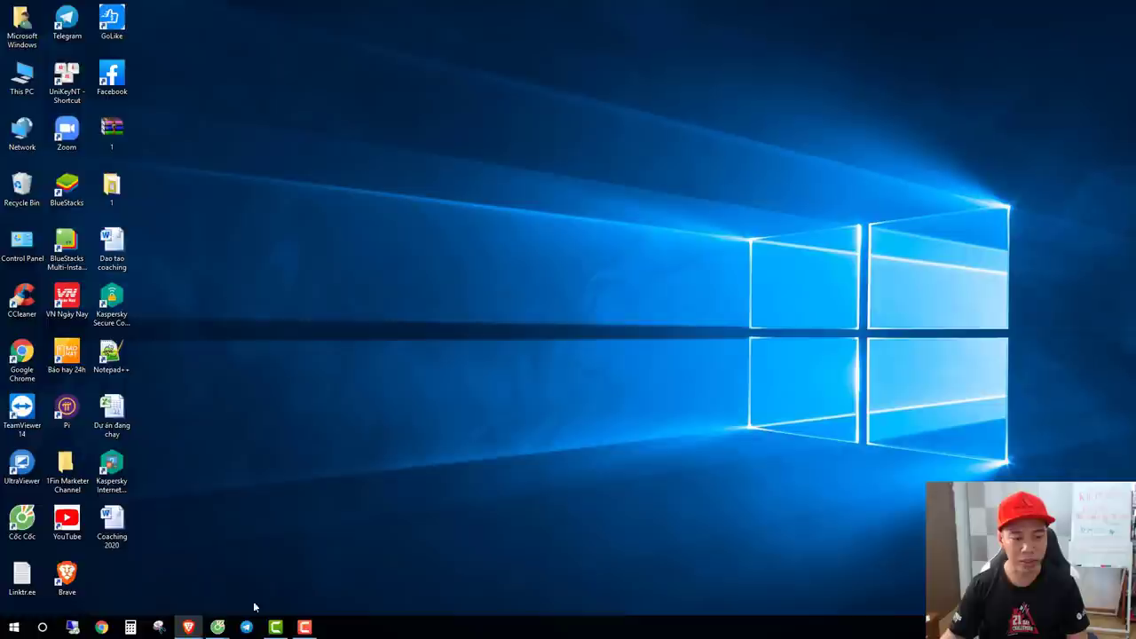
pyautogui.moveTo(215, 631)
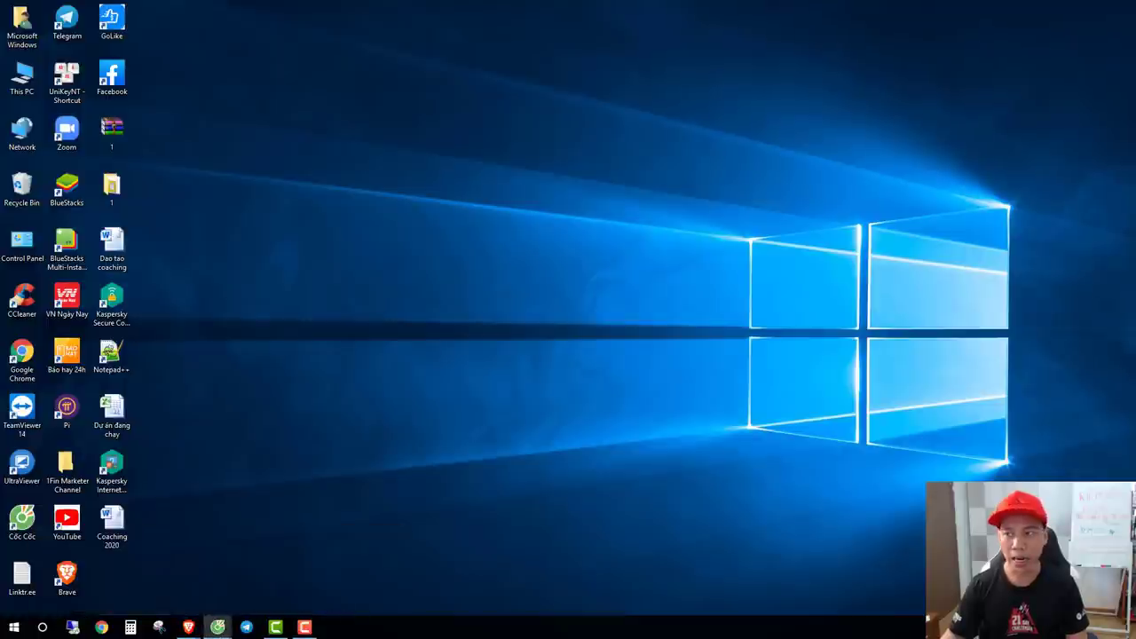
pyautogui.click(217, 628)
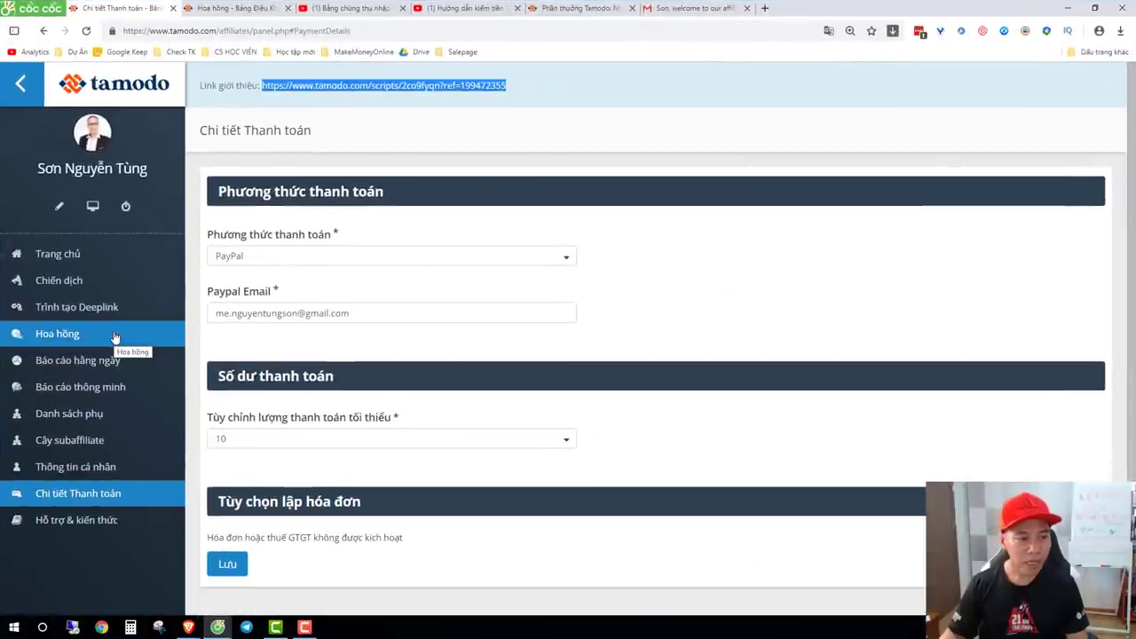
pyautogui.click(76, 260)
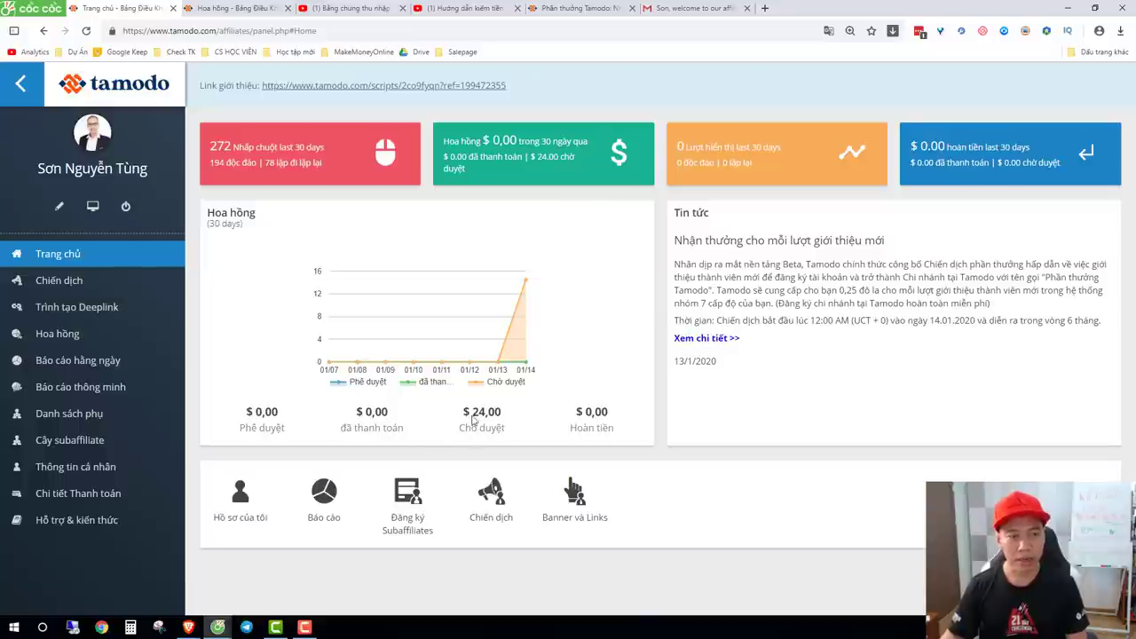
pyautogui.click(86, 30)
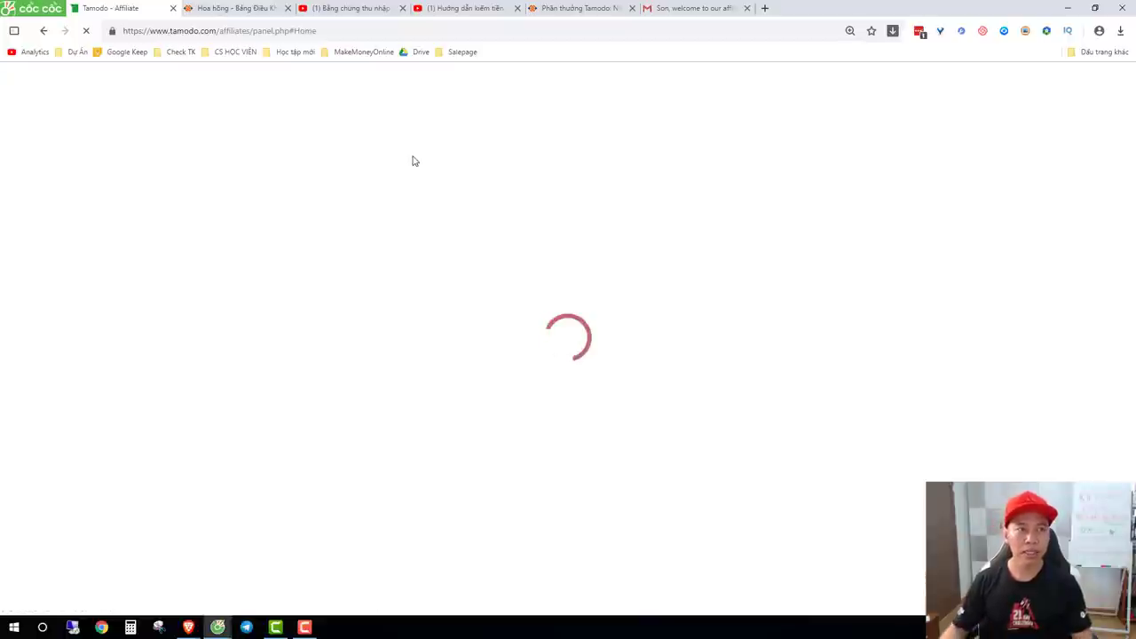
# Review the Tamodo Reward article, including the campaign terms, joining steps and seven-level reward chart.
pyautogui.click(251, 7)
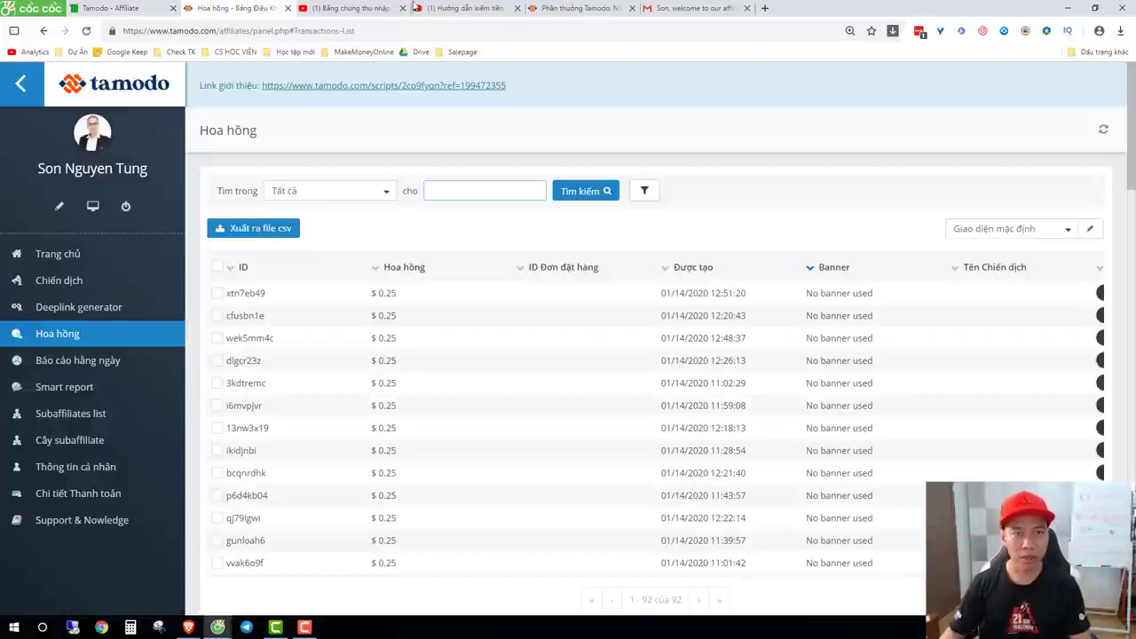
pyautogui.click(553, 7)
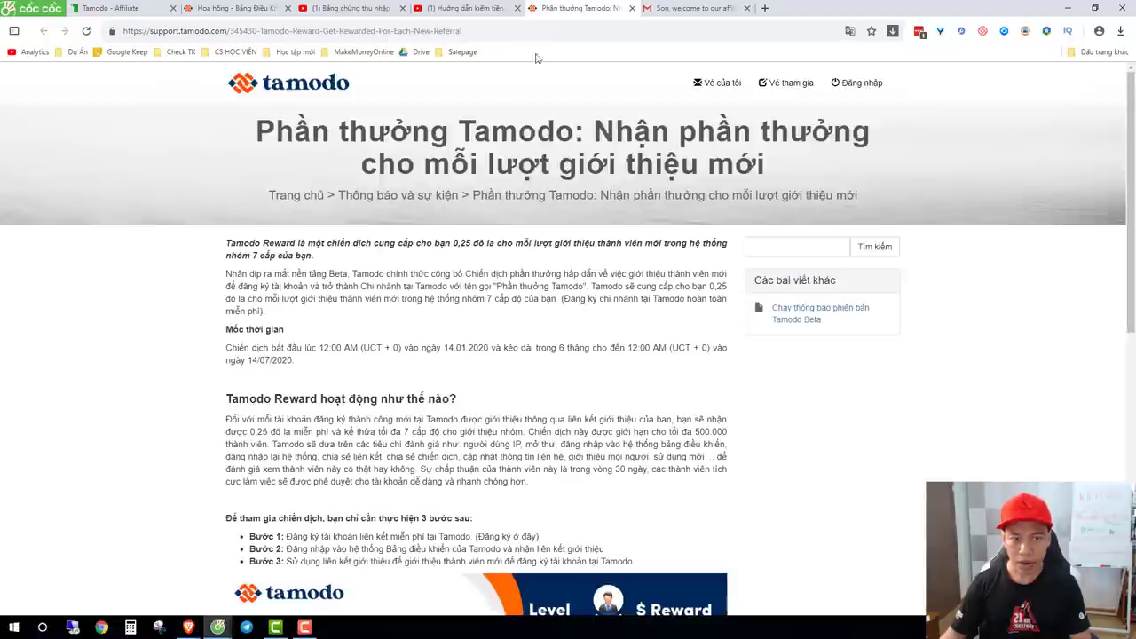
pyautogui.scroll(-3, 455, 353)
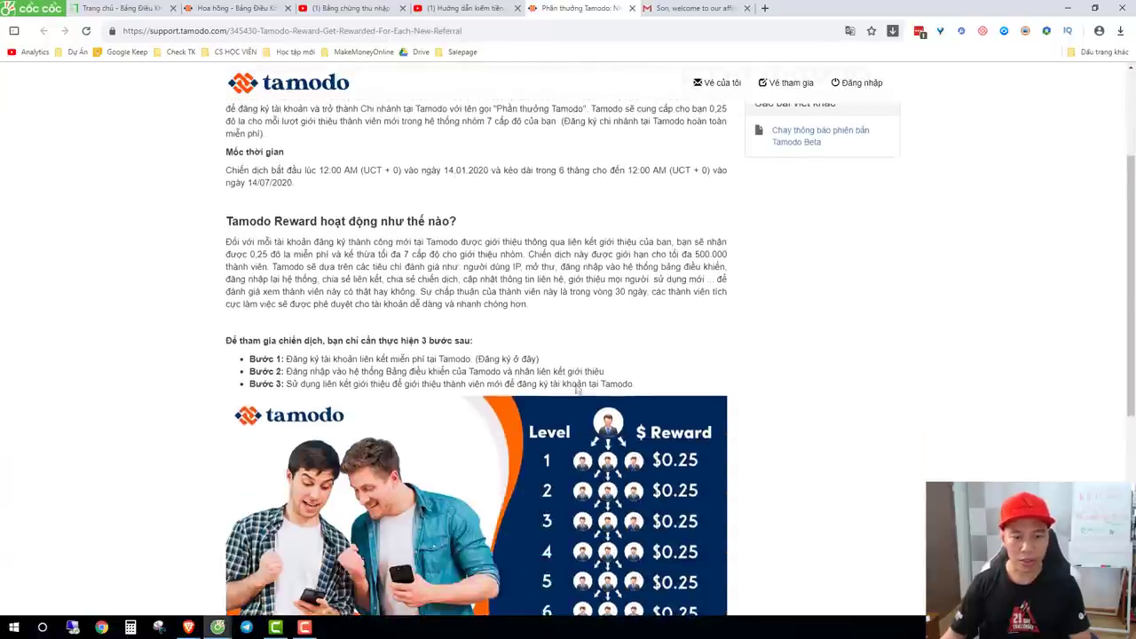
pyautogui.scroll(1, 388, 328)
pyautogui.scroll(3, 388, 328)
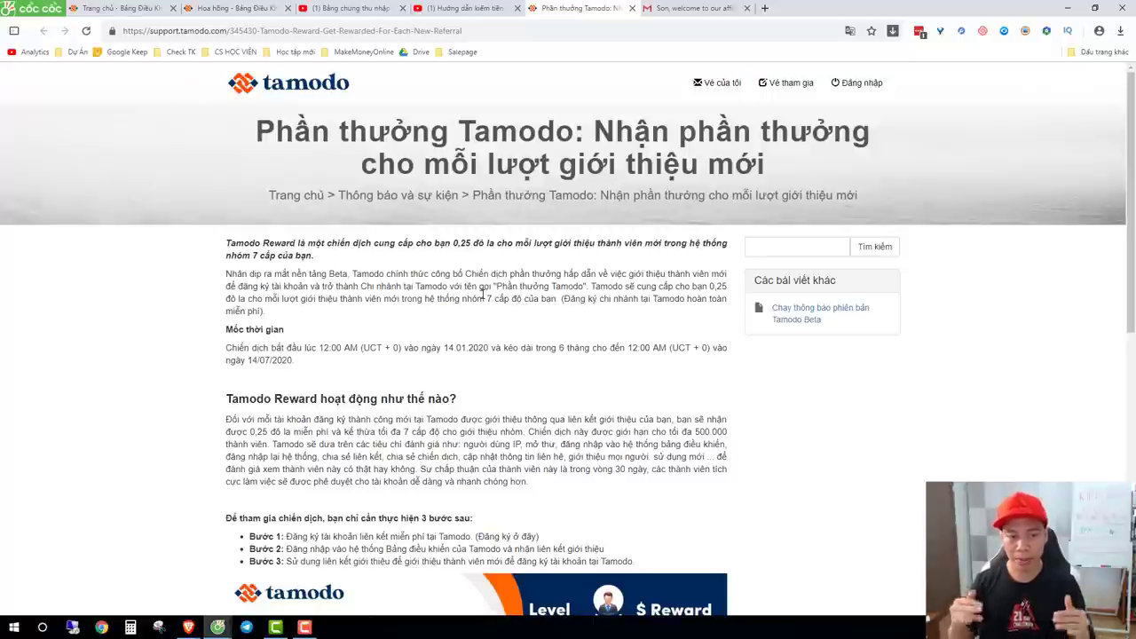
pyautogui.scroll(-5, 488, 298)
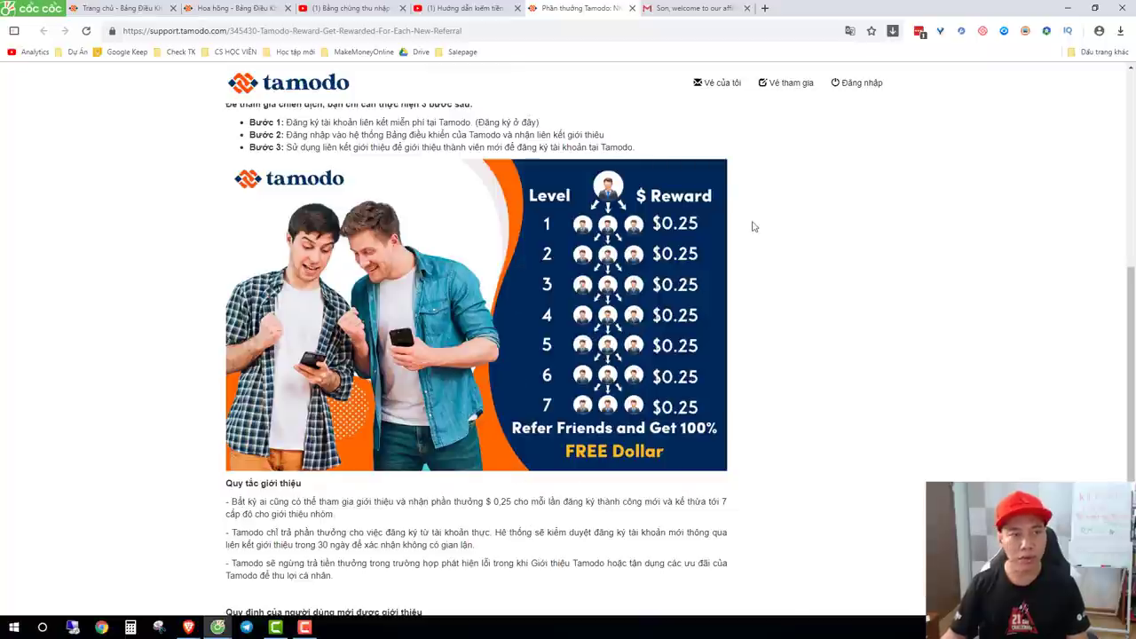
# Return to the main account's home dashboard and highlight the pending commission amount.
pyautogui.click(120, 11)
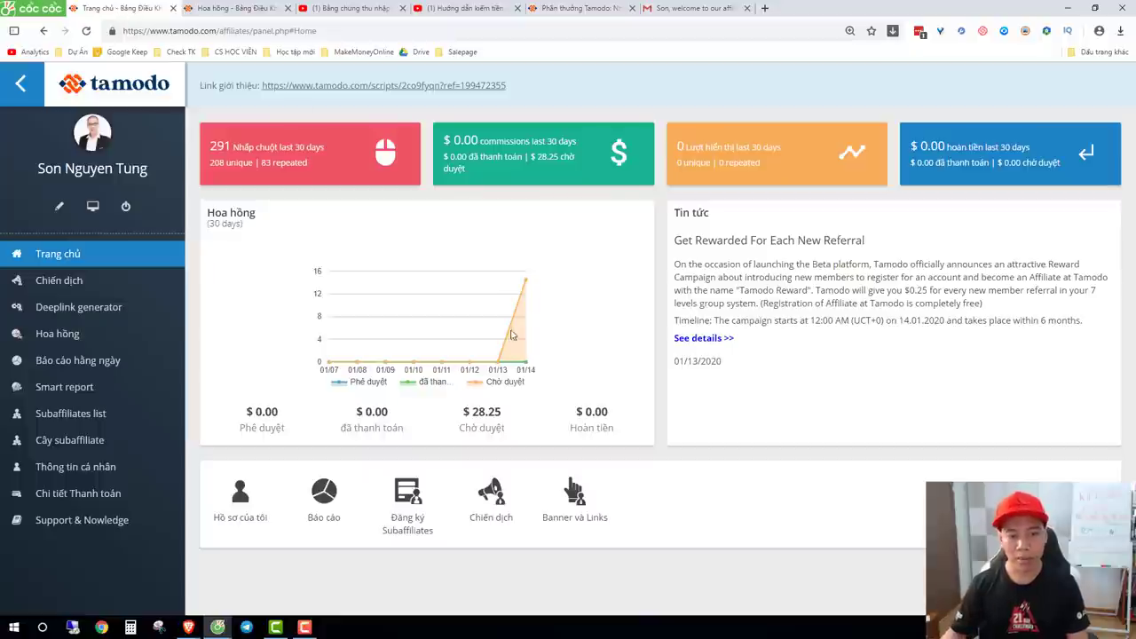
pyautogui.tripleClick(478, 412)
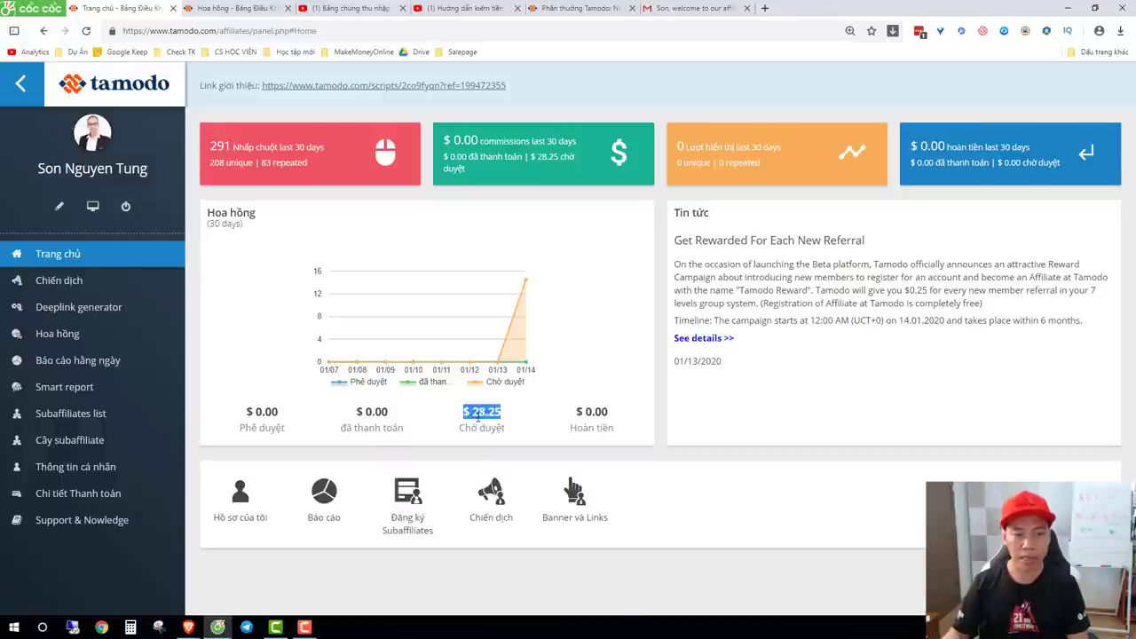
pyautogui.click(768, 509)
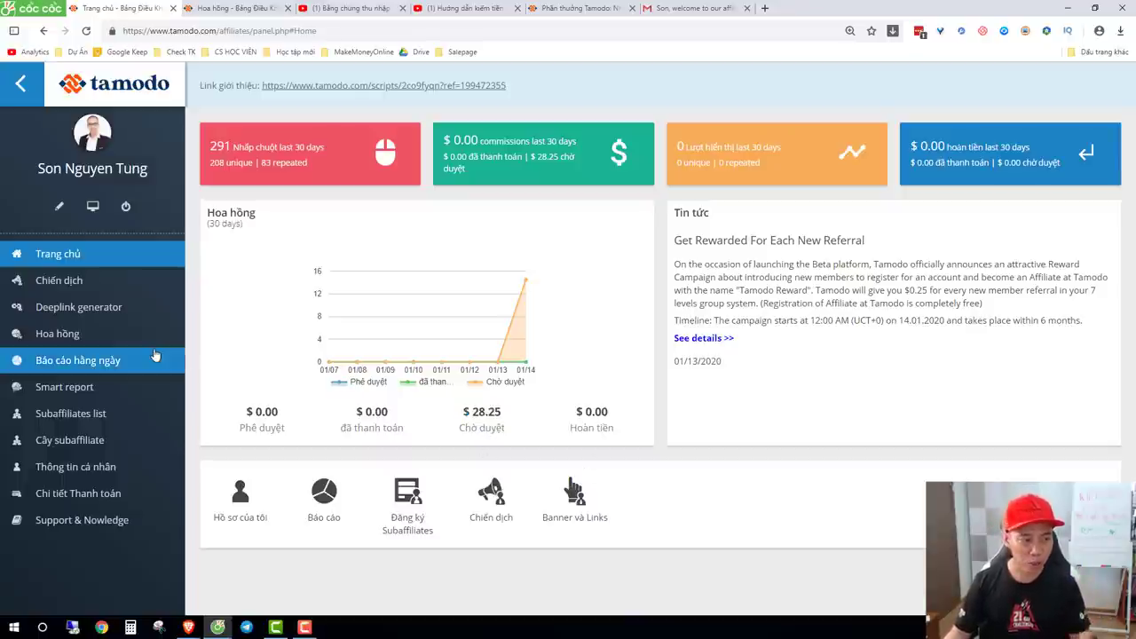
# Open the main account's commission list and look through the entries' amounts, referral tiers and statuses.
pyautogui.click(95, 338)
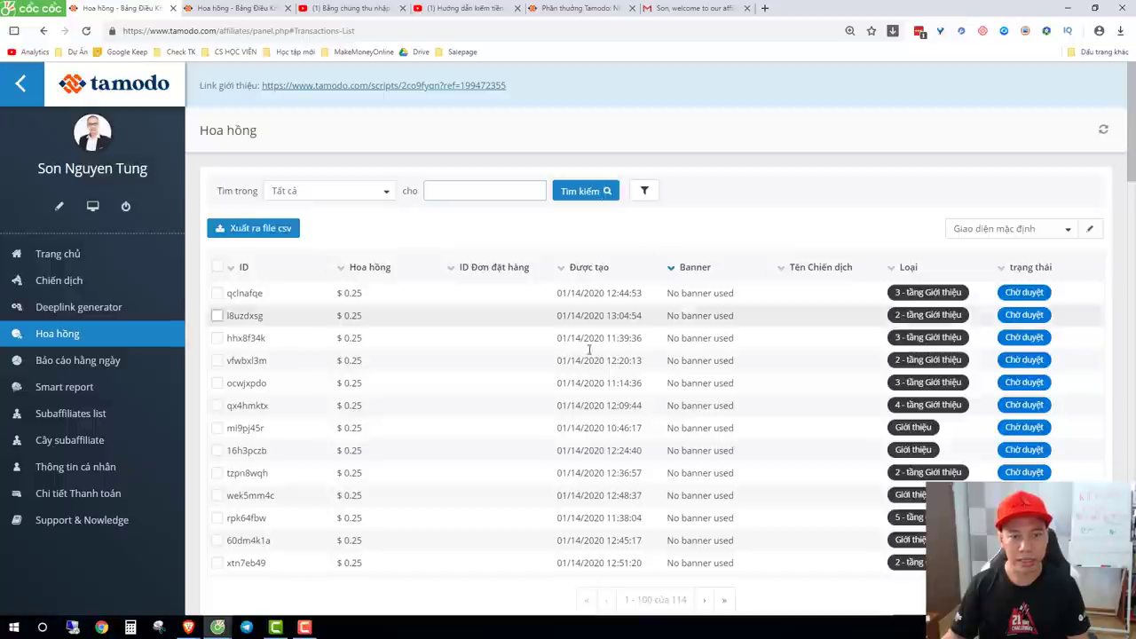
pyautogui.scroll(-2, 533, 380)
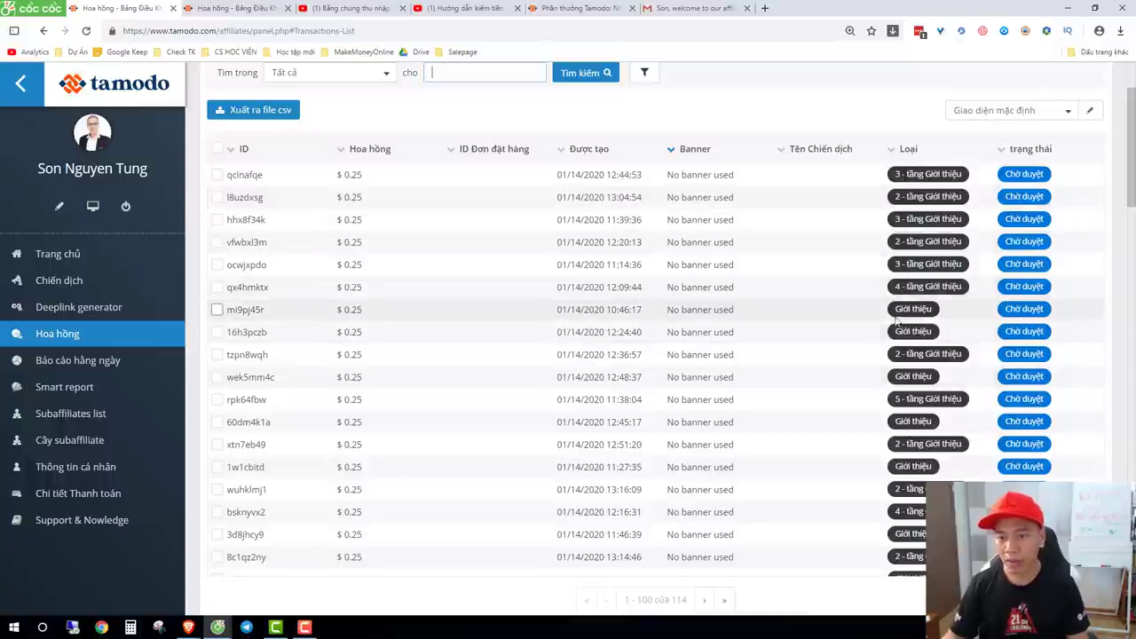
pyautogui.scroll(-4, 926, 413)
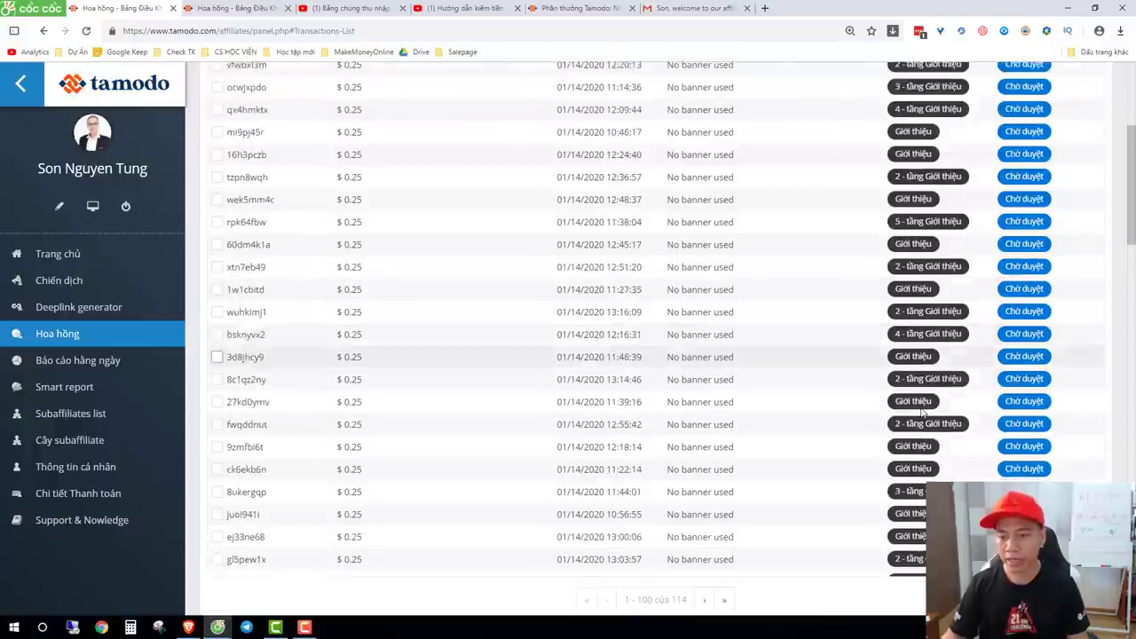
pyautogui.scroll(-8, 926, 413)
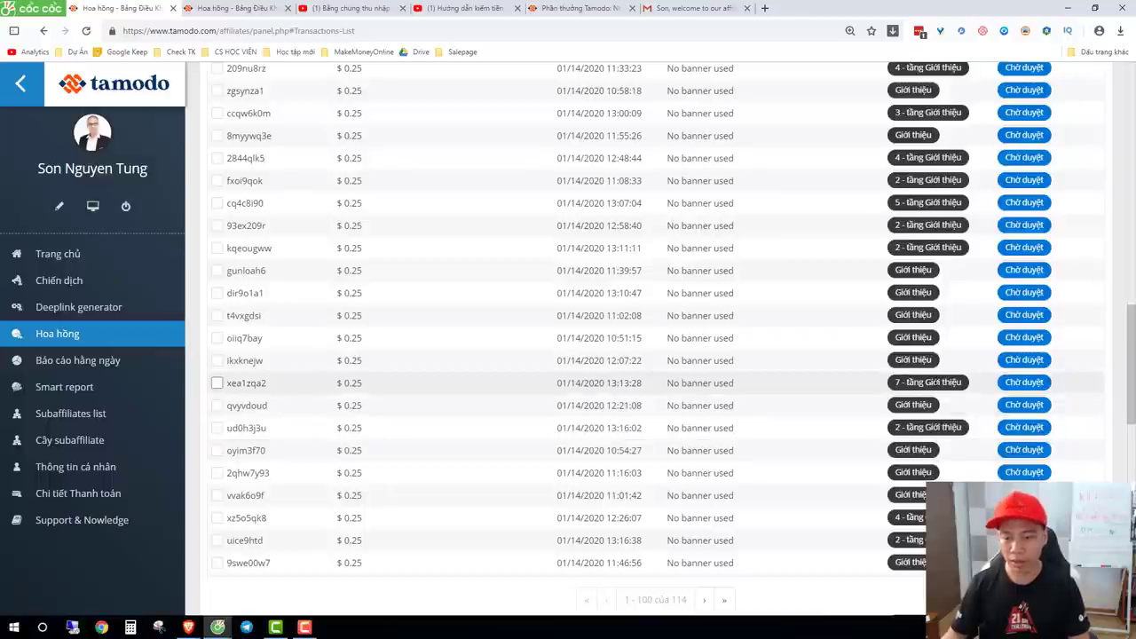
pyautogui.scroll(5, 879, 409)
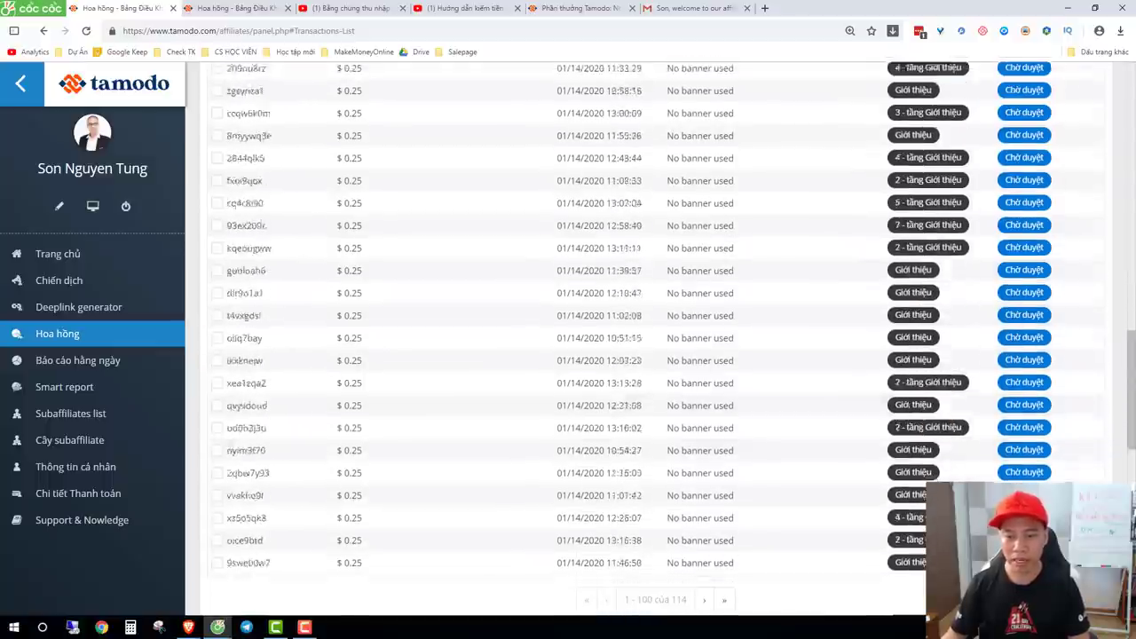
pyautogui.scroll(8, 879, 409)
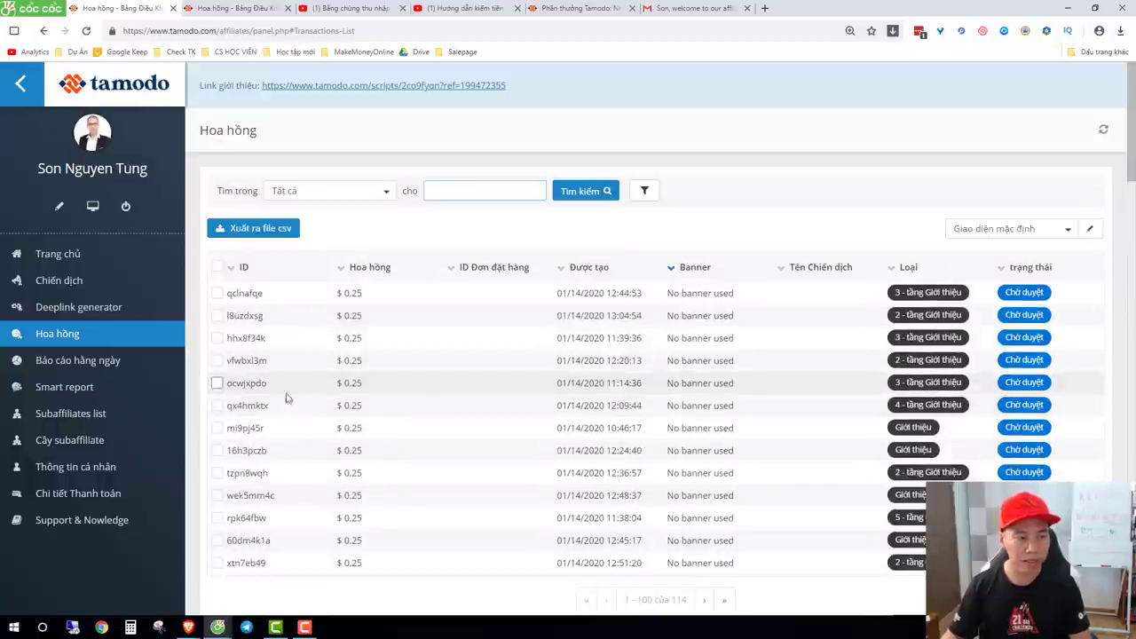
# View the main account's subaffiliates list and its subaffiliate tree.
pyautogui.click(96, 423)
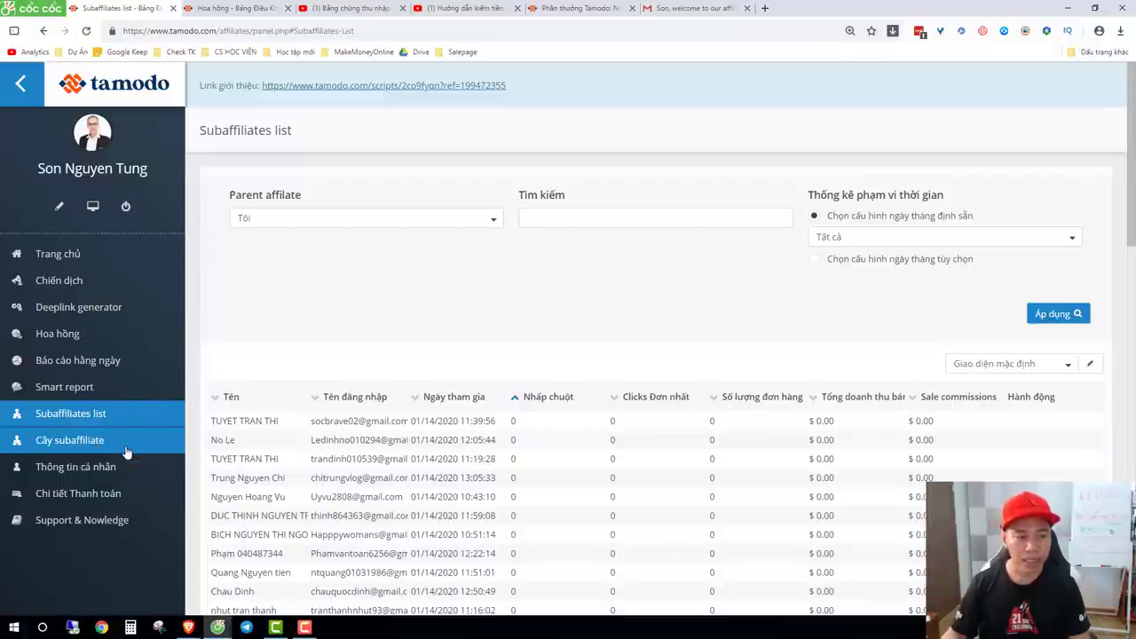
pyautogui.click(127, 447)
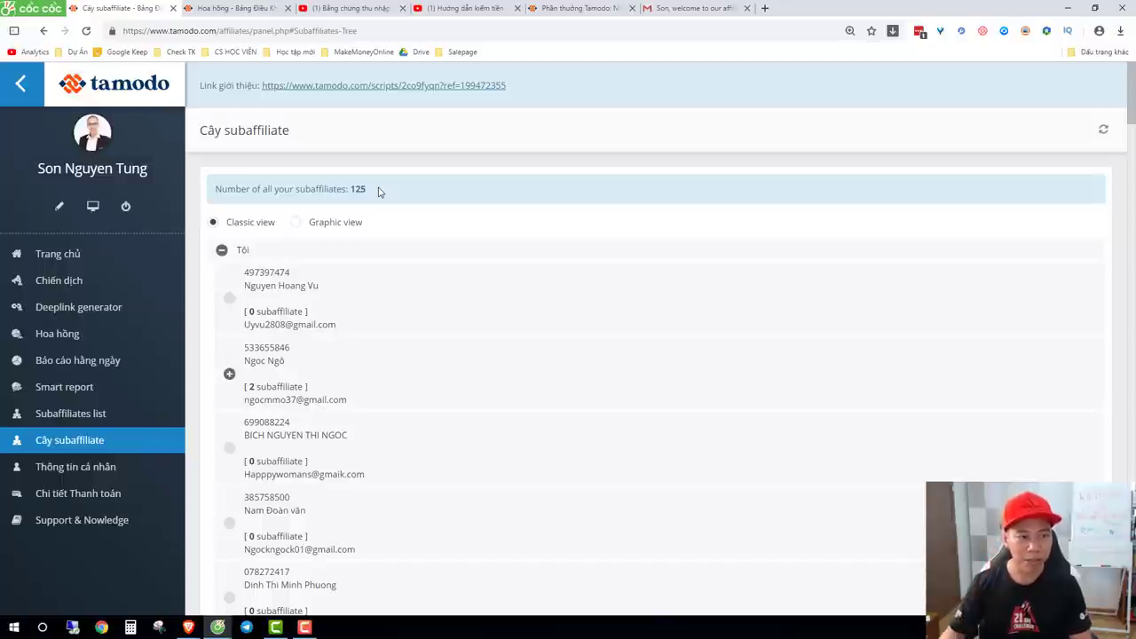
# Highlight the referral link on the home dashboard and show the Facebook group post "KÈO AFFILIATE MỚI" that shares it.
pyautogui.click(58, 254)
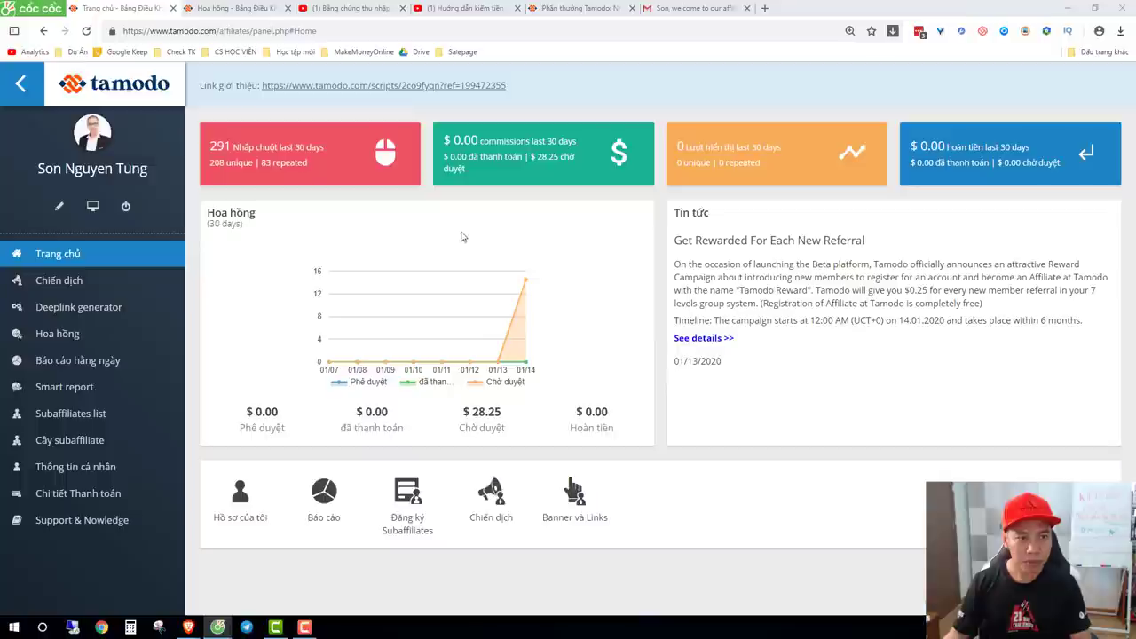
pyautogui.moveTo(515, 89); pyautogui.dragTo(256, 92)
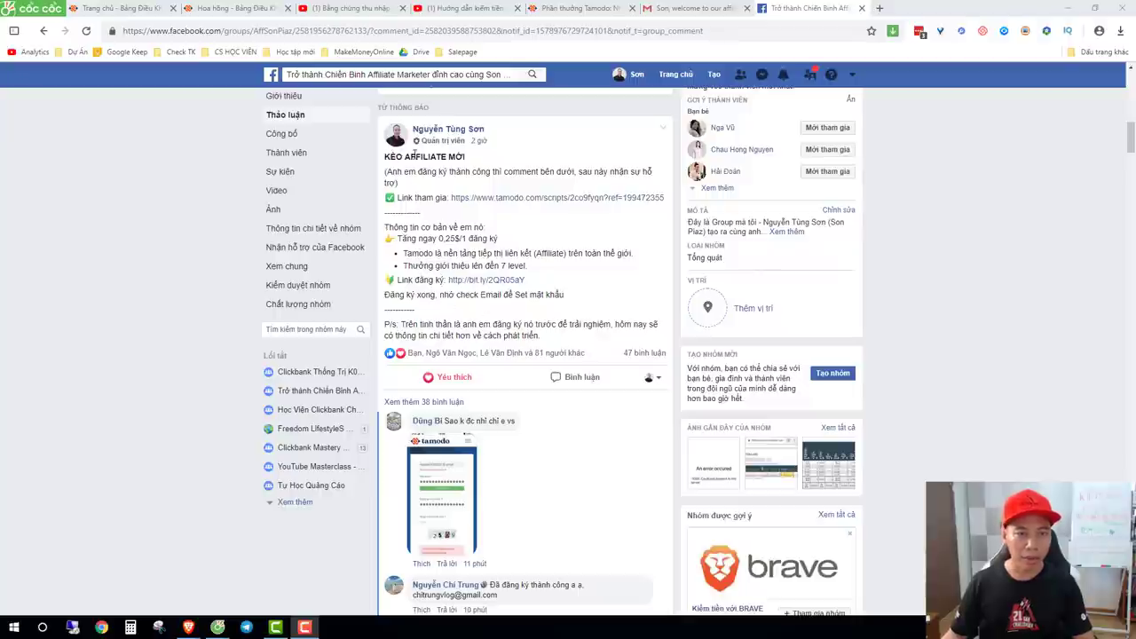
pyautogui.click(115, 10)
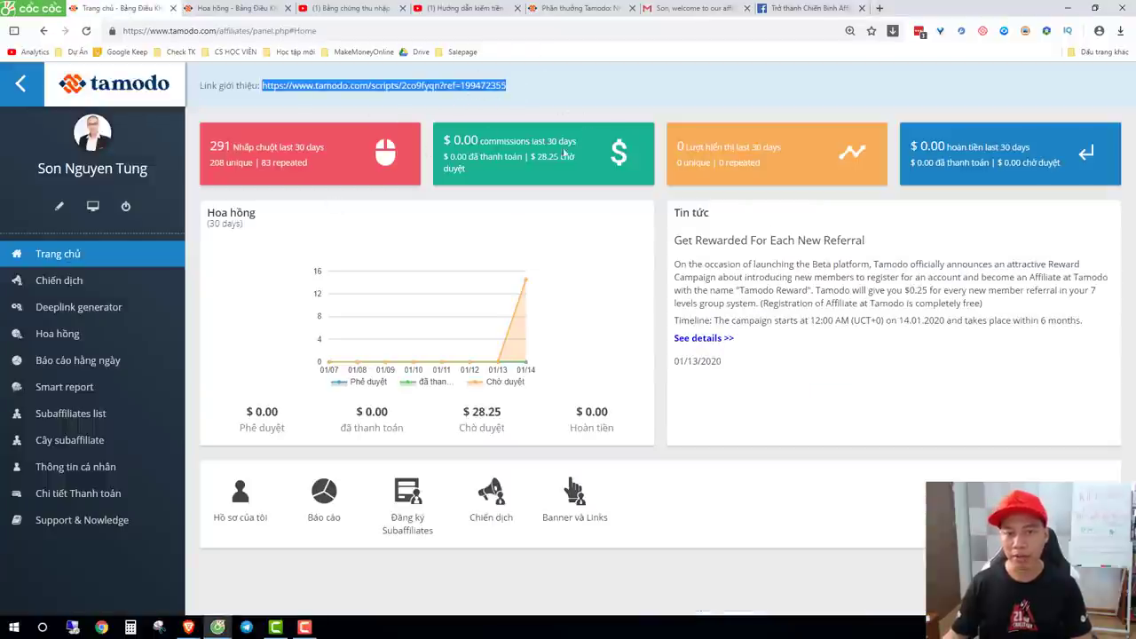
pyautogui.click(827, 8)
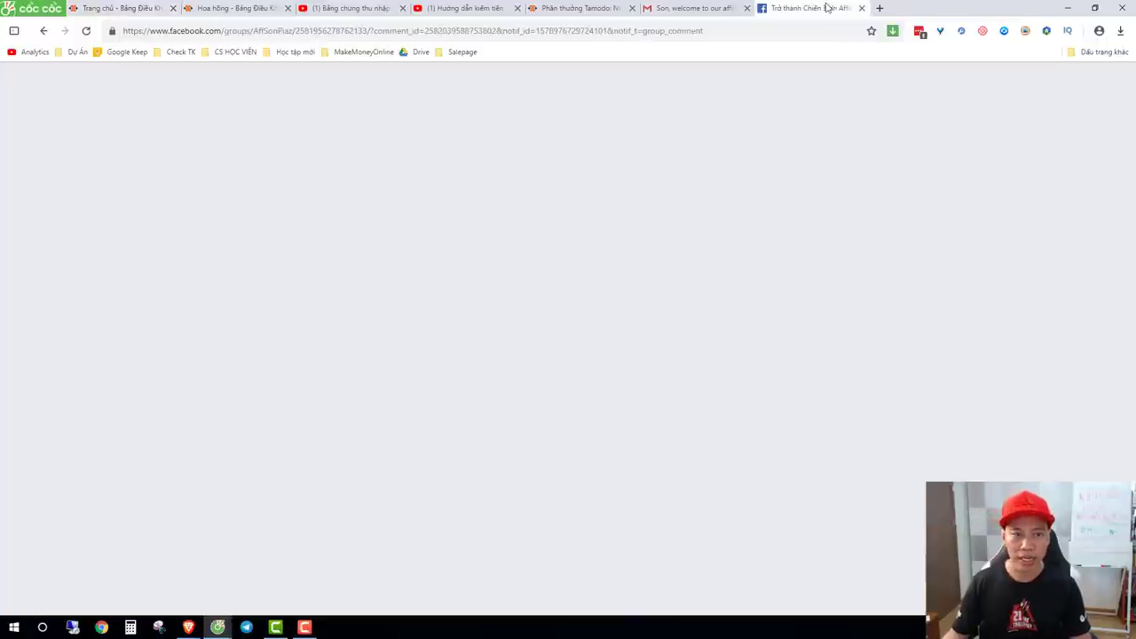
pyautogui.click(141, 7)
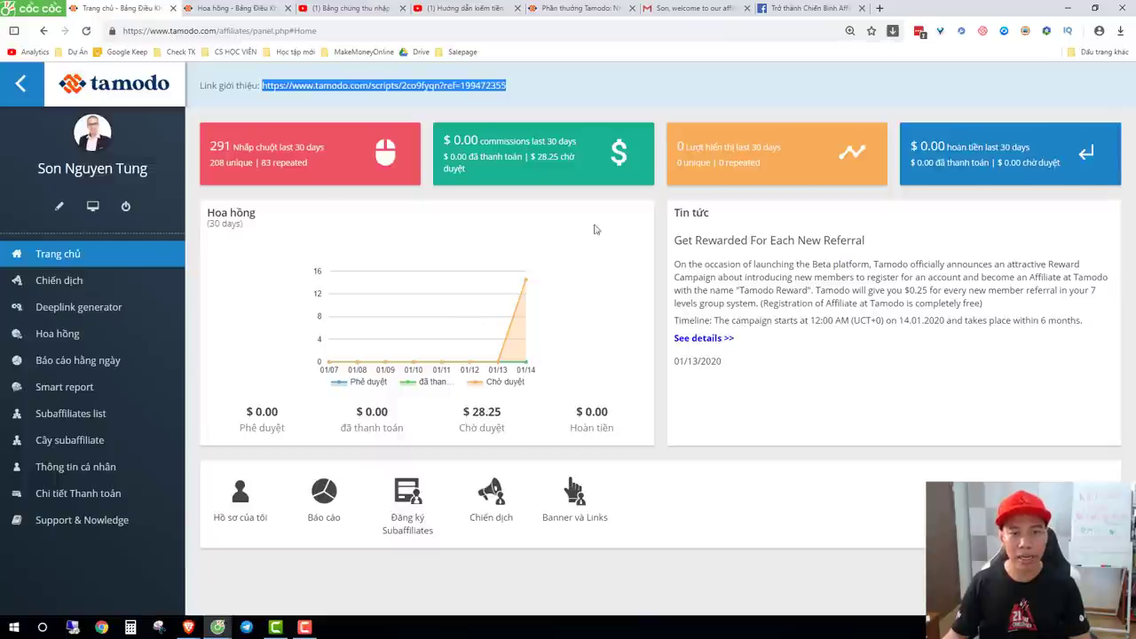
pyautogui.click(554, 99)
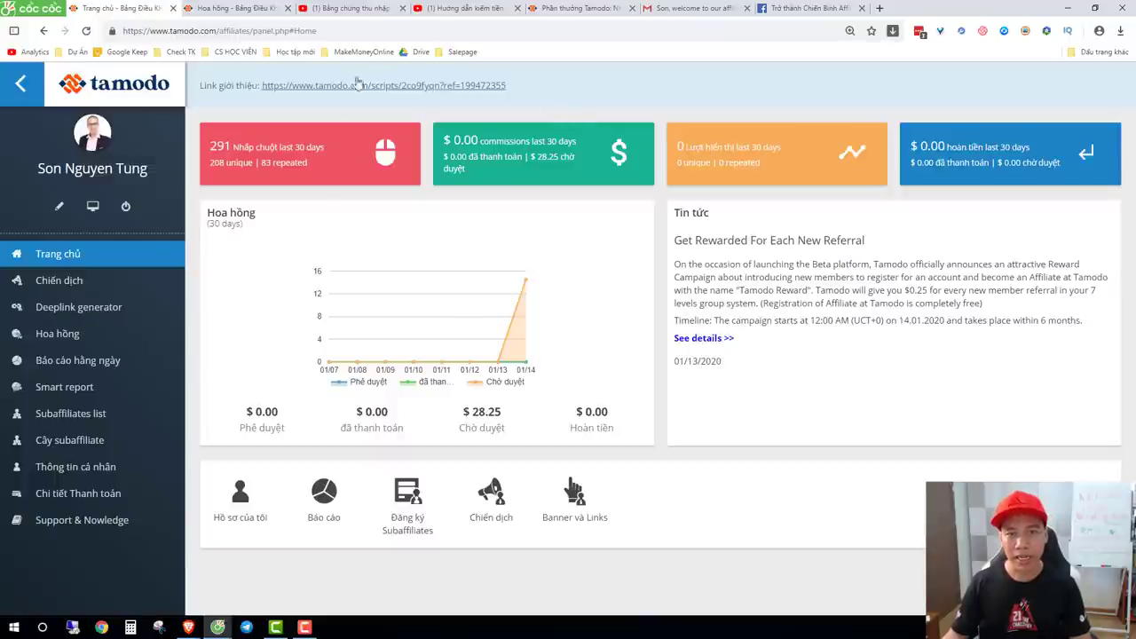
pyautogui.click(799, 8)
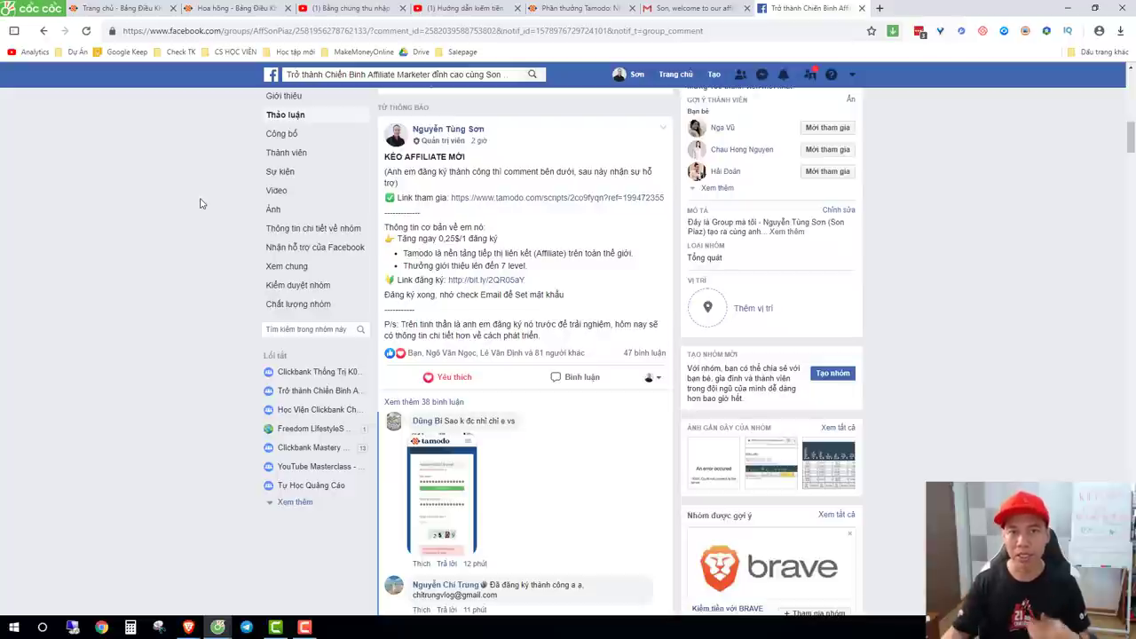
# Copy the page address of the YouTube video "Hướng dẫn kiếm tiền Snapex - Rút về 1894$ sau một tháng".
pyautogui.click(484, 11)
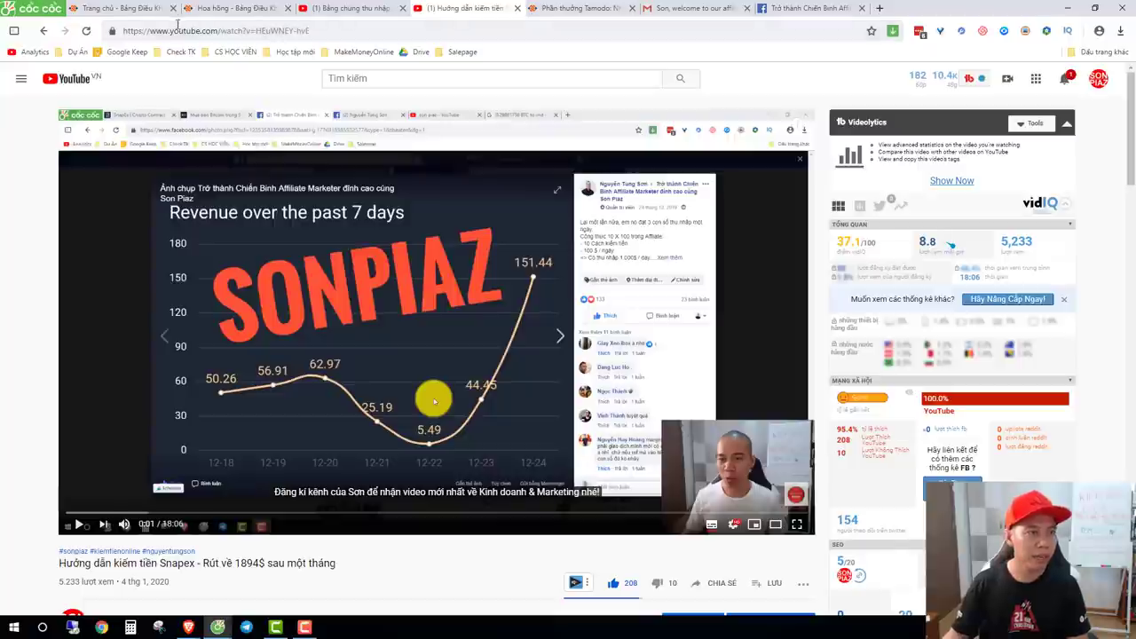
pyautogui.click(338, 34)
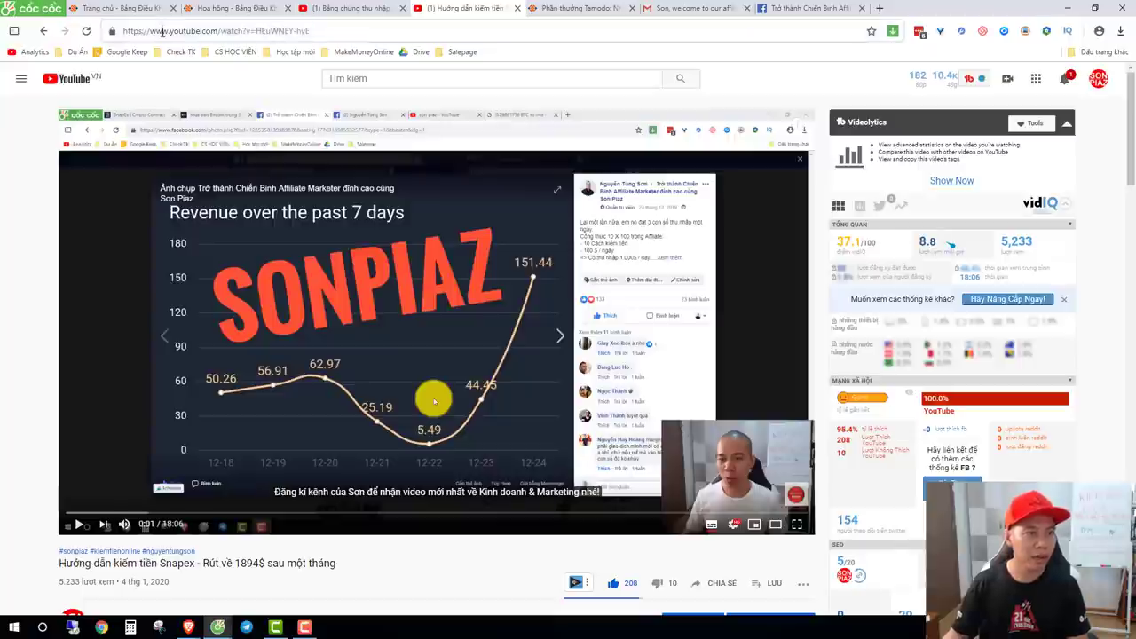
pyautogui.rightClick(253, 34)
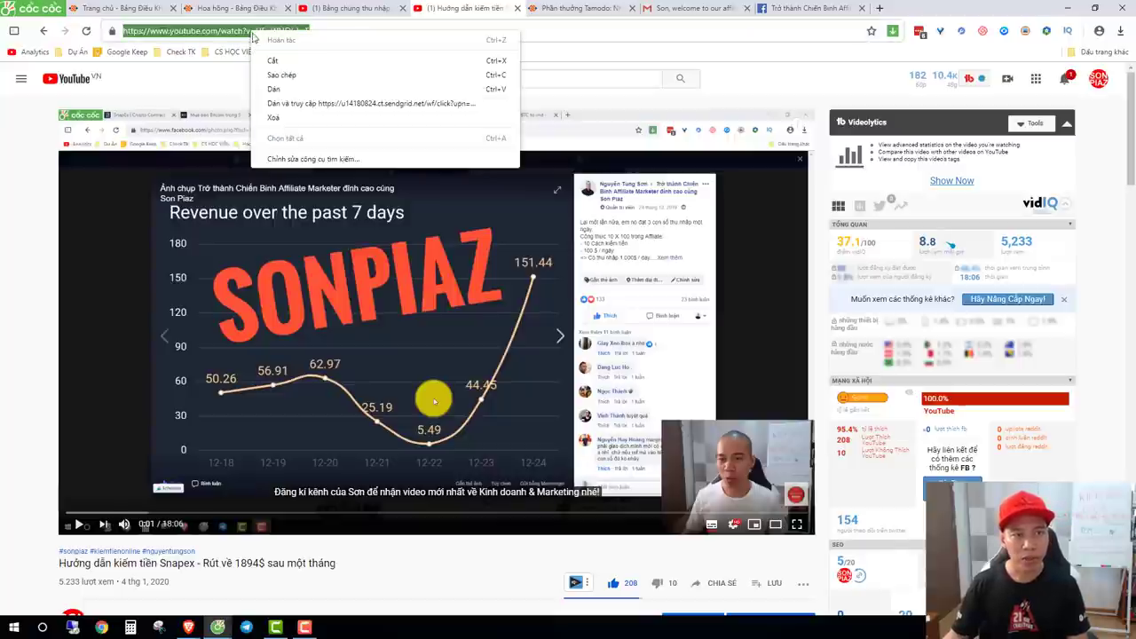
pyautogui.click(275, 77)
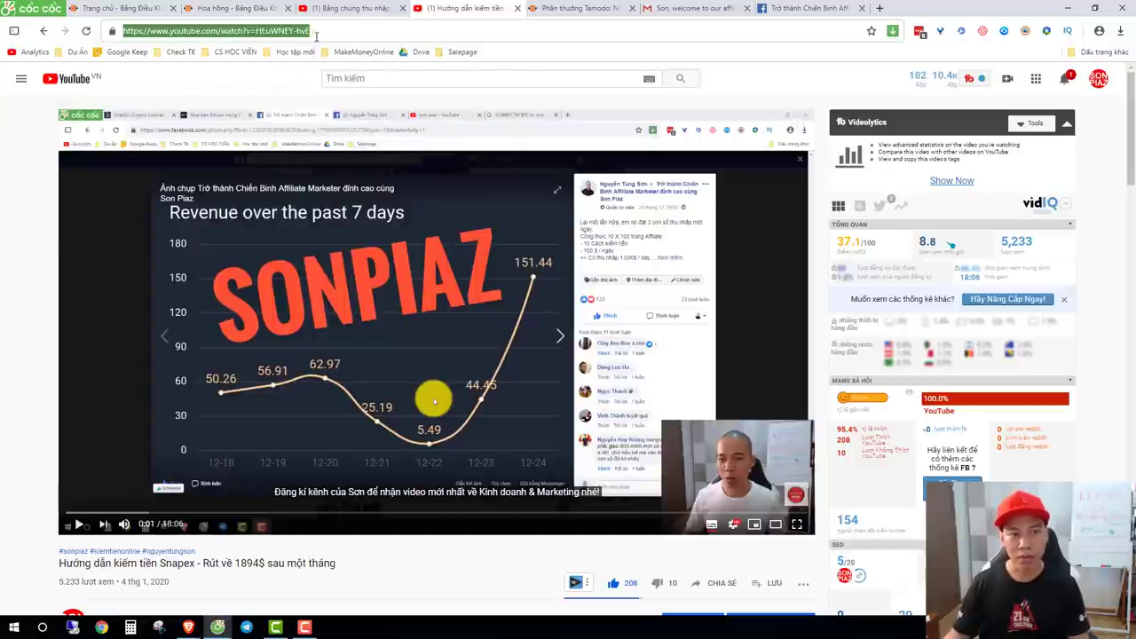
pyautogui.click(15, 202)
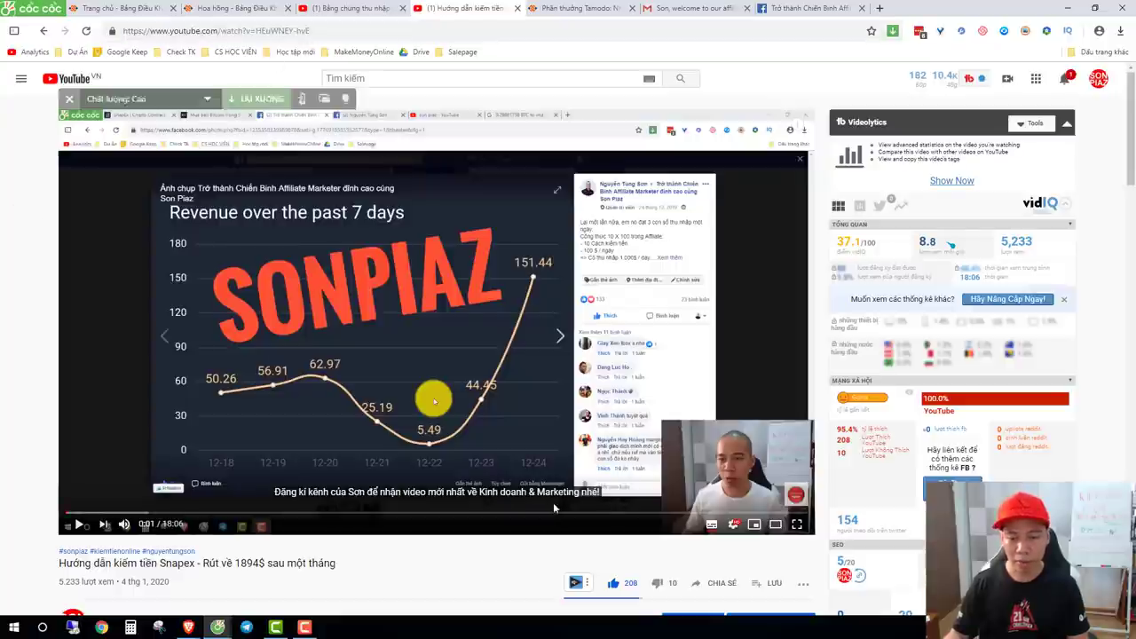
# Open the Snapex video's sharing options and copy its short youtu.be link.
pyautogui.scroll(-1, 553, 503)
pyautogui.click(715, 525)
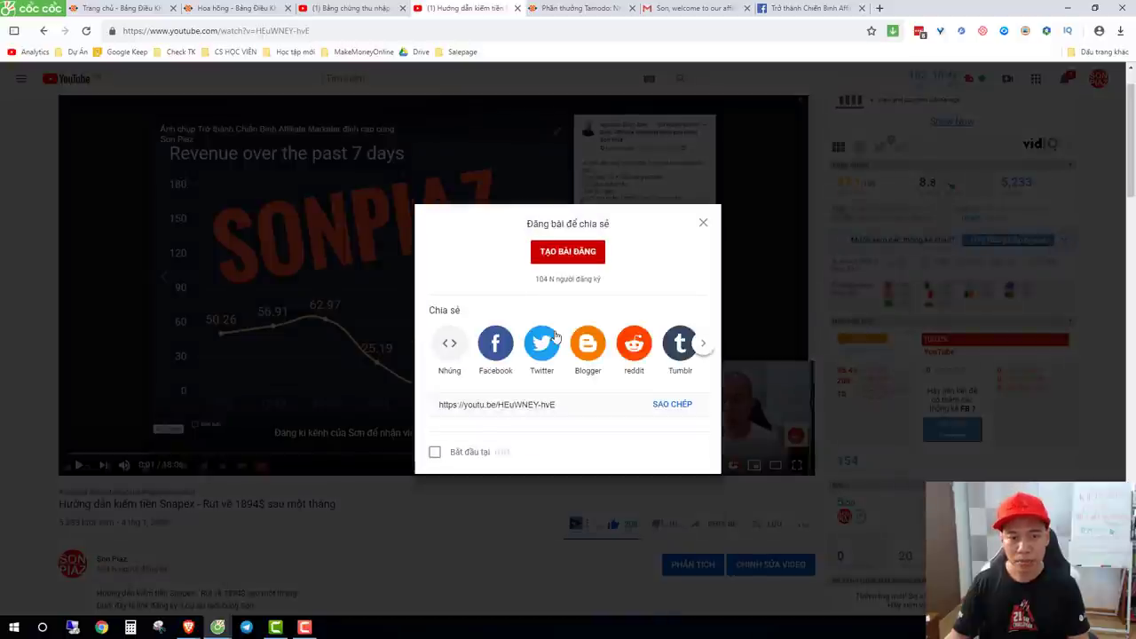
pyautogui.click(667, 412)
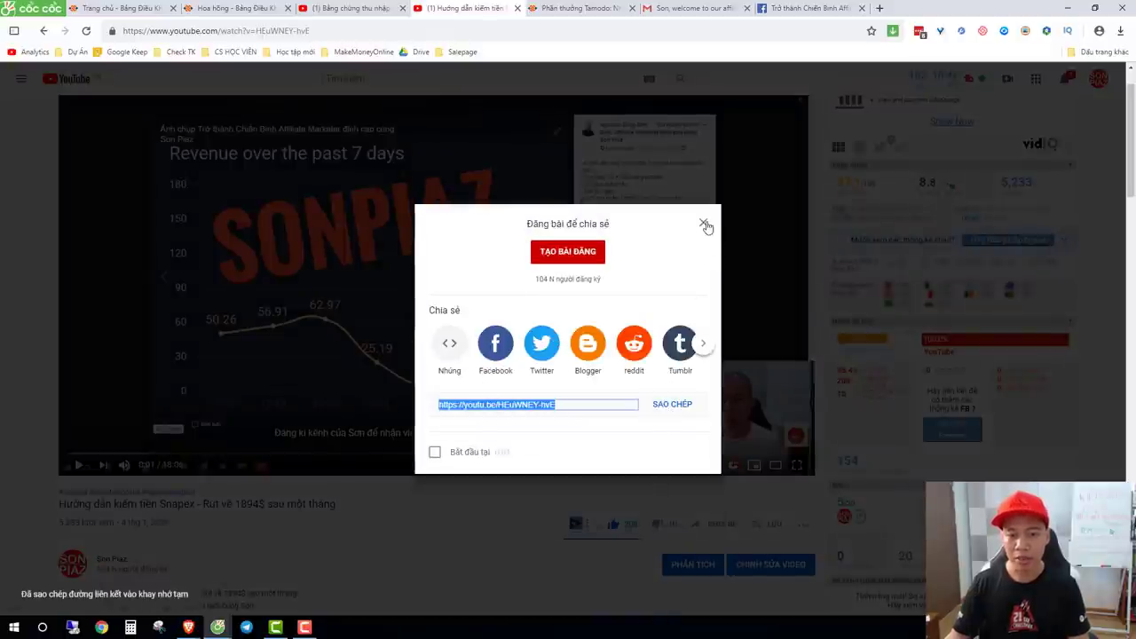
# Close the video's sharing options and start a new post in the Facebook group with the line "Bắt đầu với Tamodo".
pyautogui.click(704, 223)
pyautogui.click(808, 8)
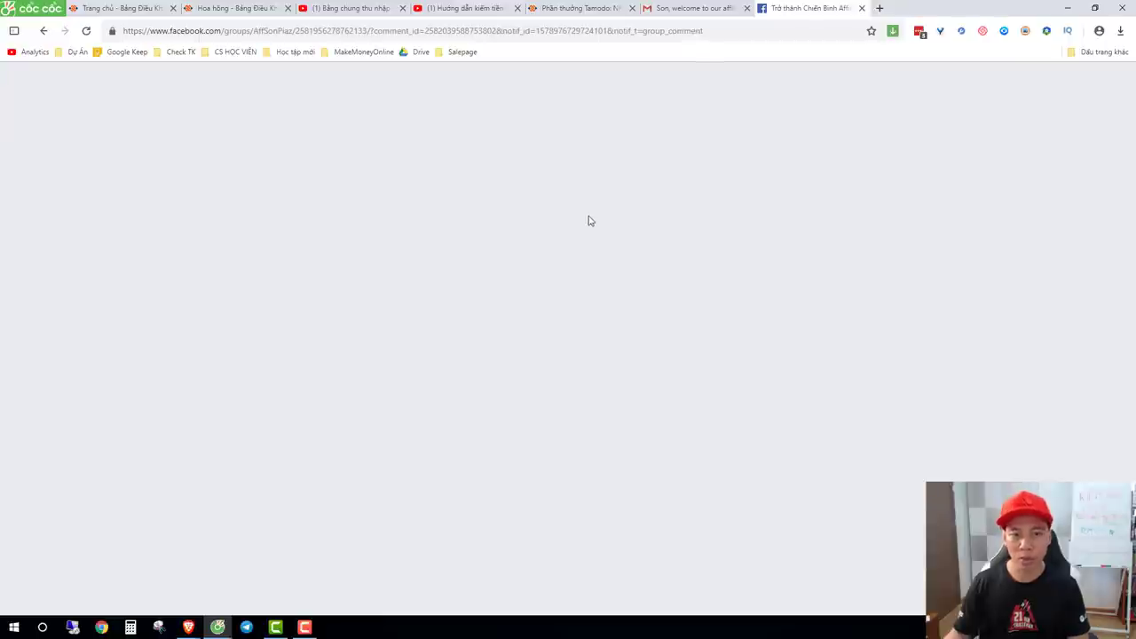
pyautogui.scroll(5, 581, 268)
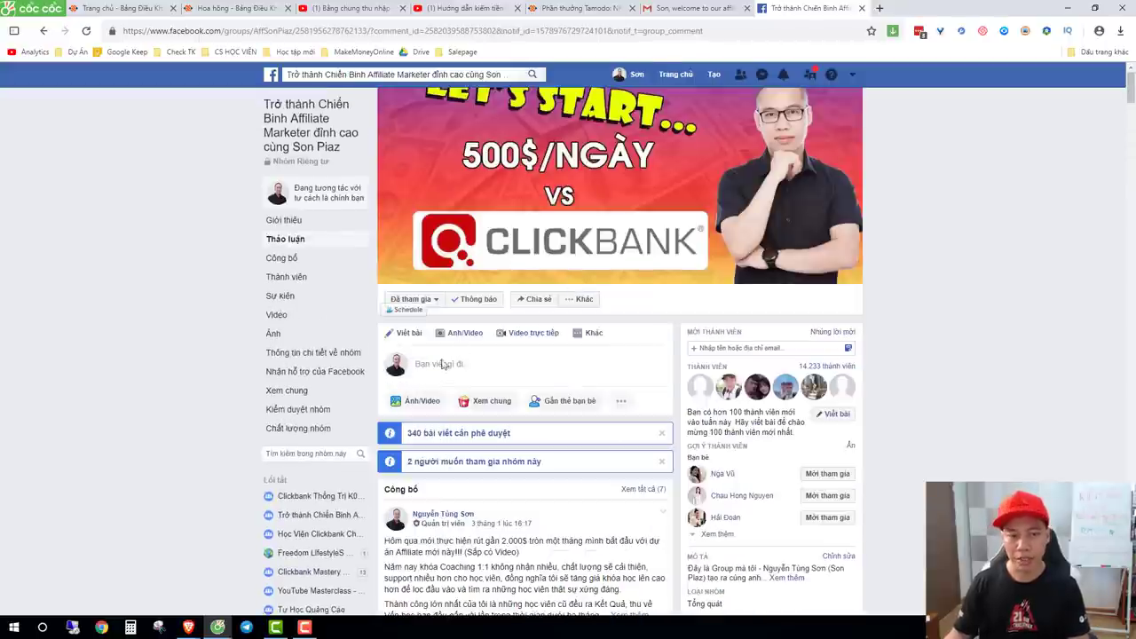
pyautogui.click(479, 366)
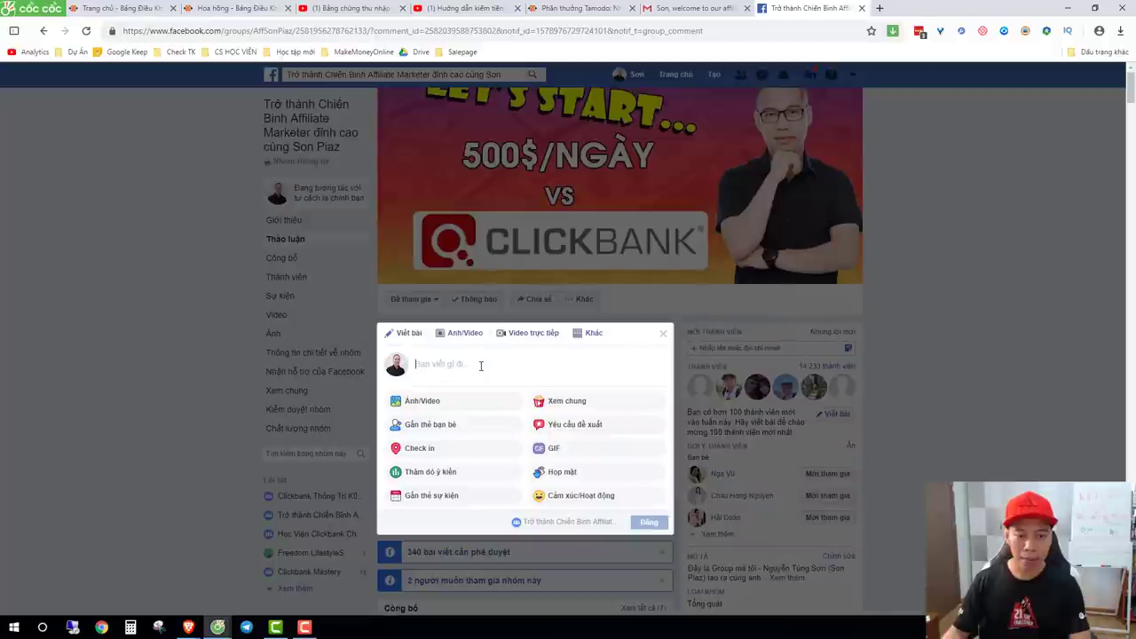
pyautogui.write('Bắt đầu ')
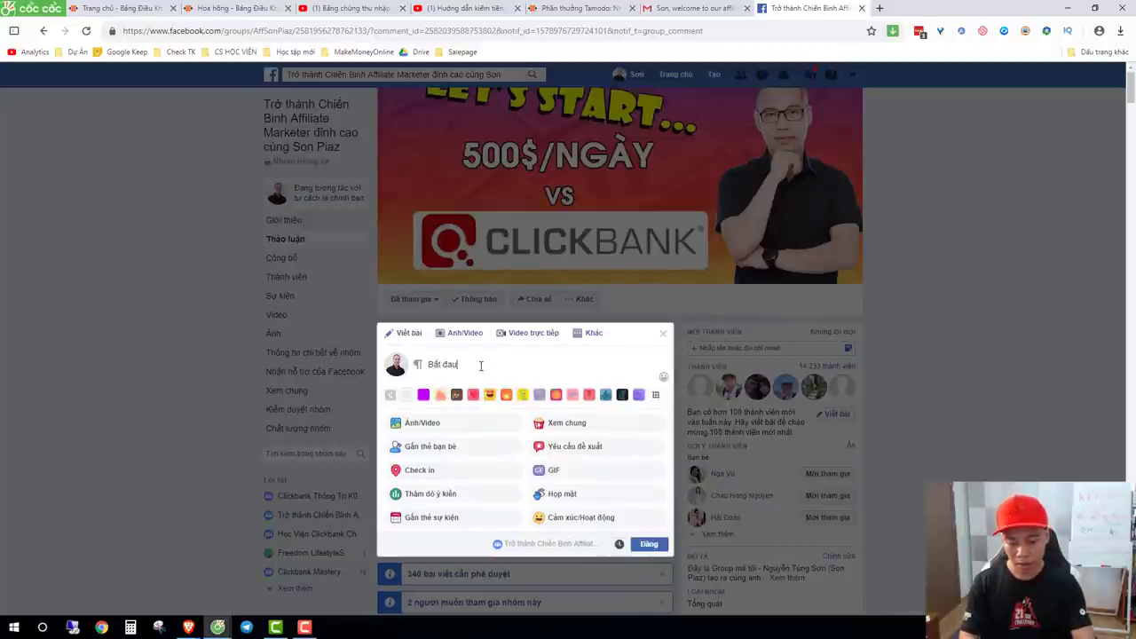
pyautogui.write('với')
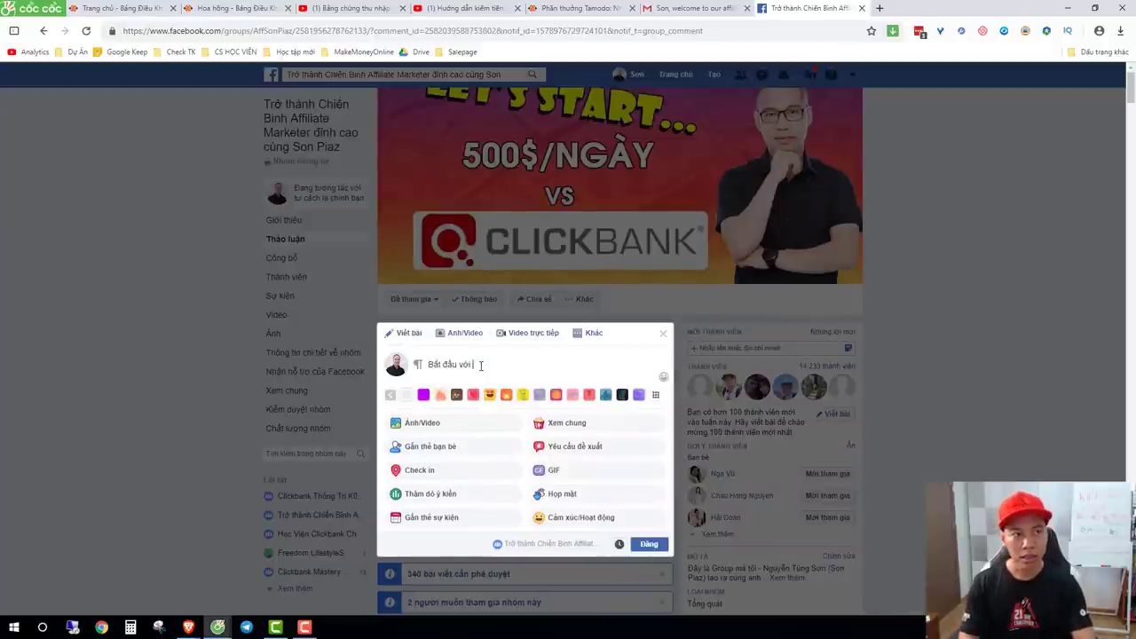
pyautogui.write(' Tamodo')
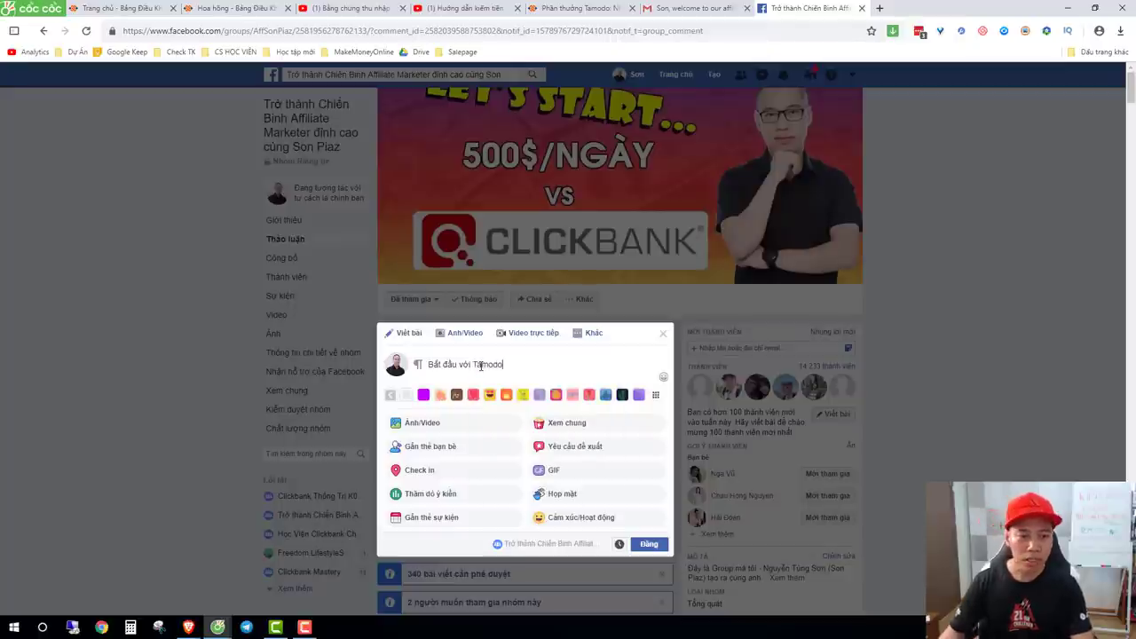
# Check the referral link on the Tamodo dashboard, and add "Bước 1: Đăng ký tài khoản link: Link giới thiệu của bạn" to the Facebook post.
pyautogui.click(135, 11)
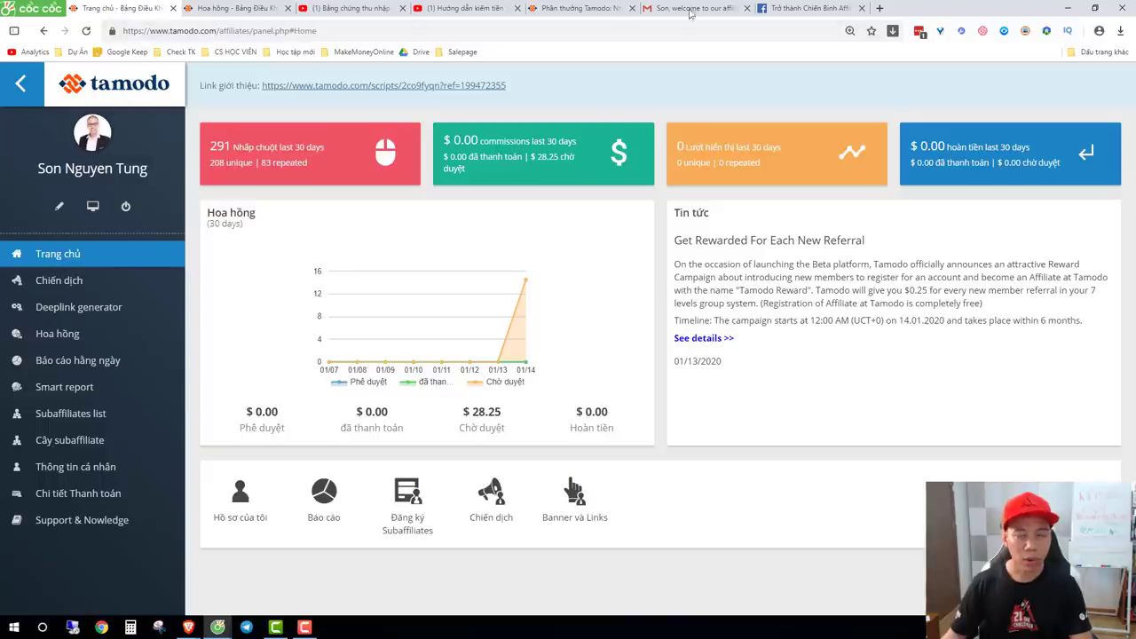
pyautogui.click(798, 7)
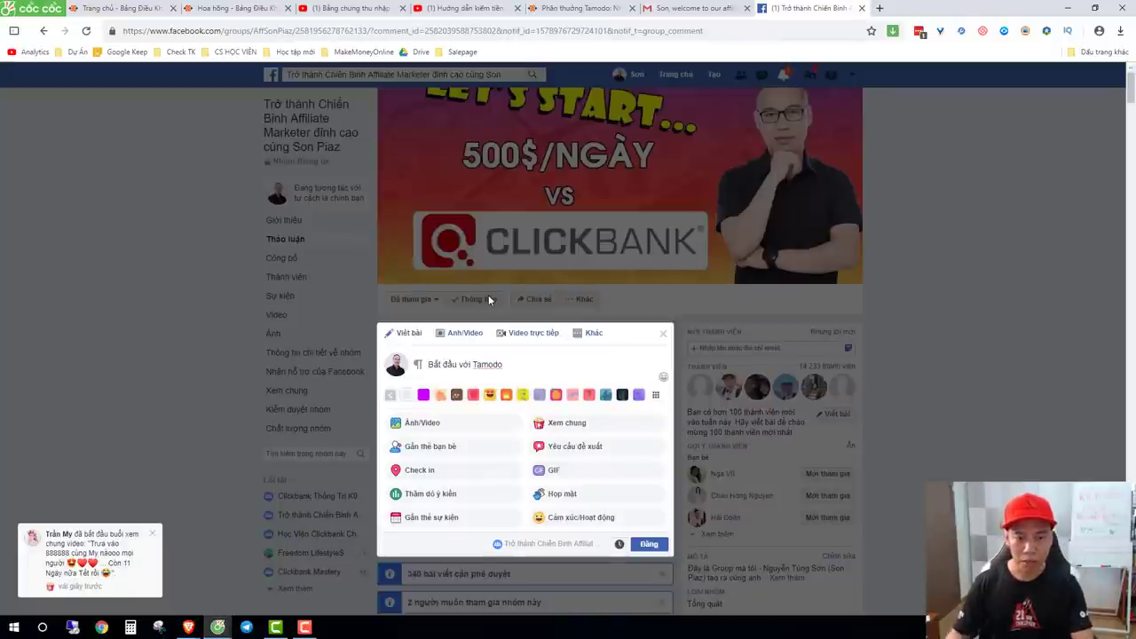
pyautogui.click(535, 365)
pyautogui.press('Return')
pyautogui.write('Bước')
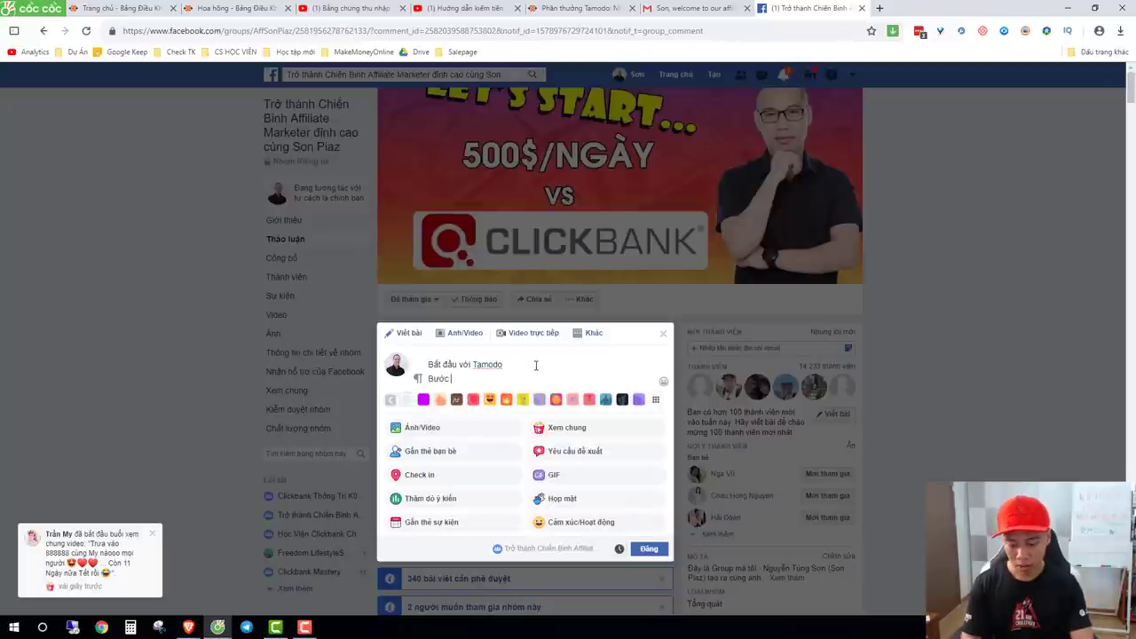
pyautogui.write(' 1: Đang ký')
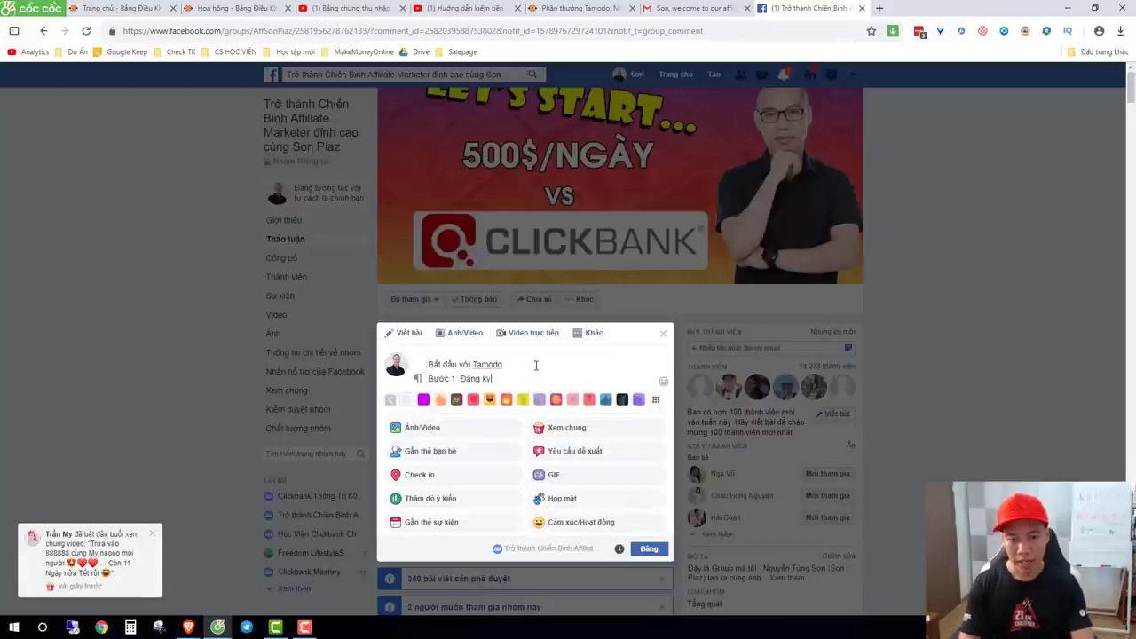
pyautogui.write(' tài khoaản')
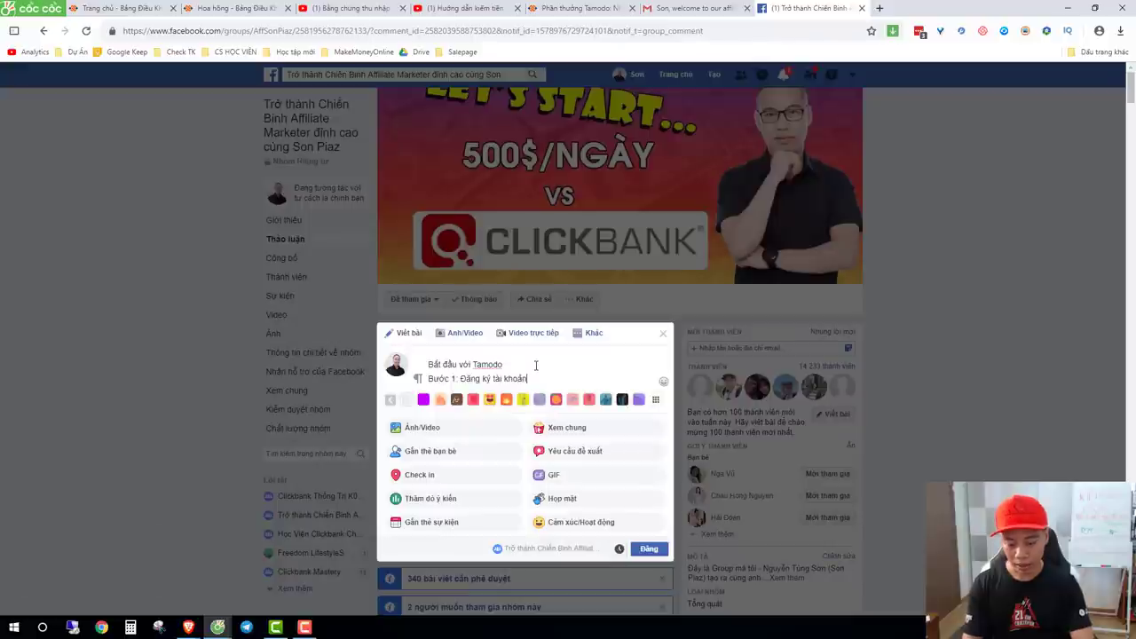
pyautogui.write(' link')
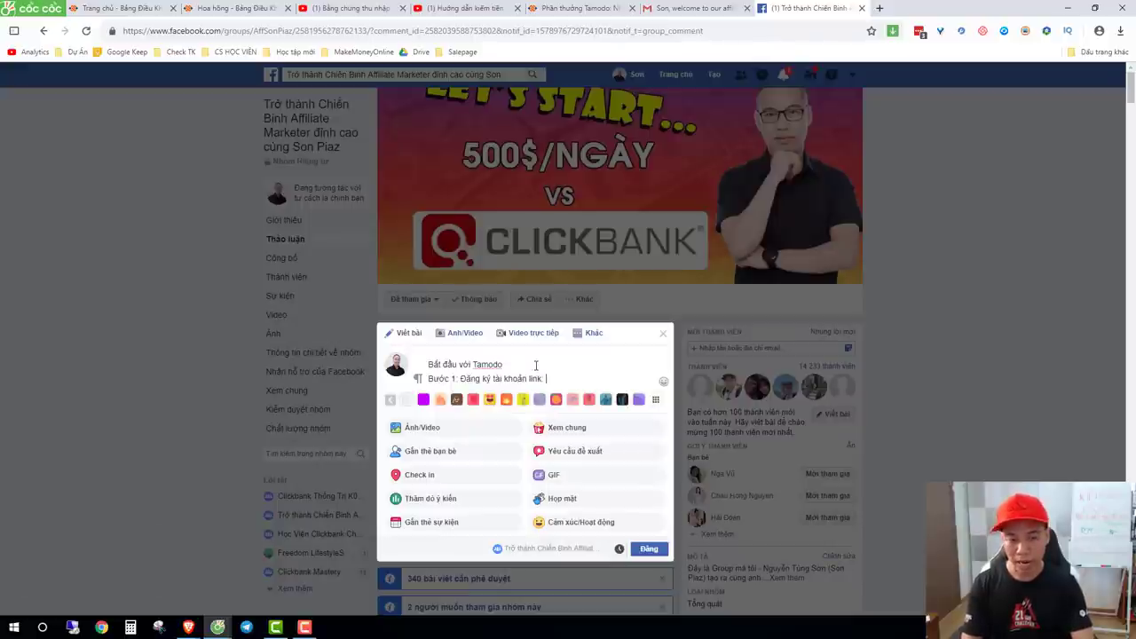
pyautogui.write(': Link giới')
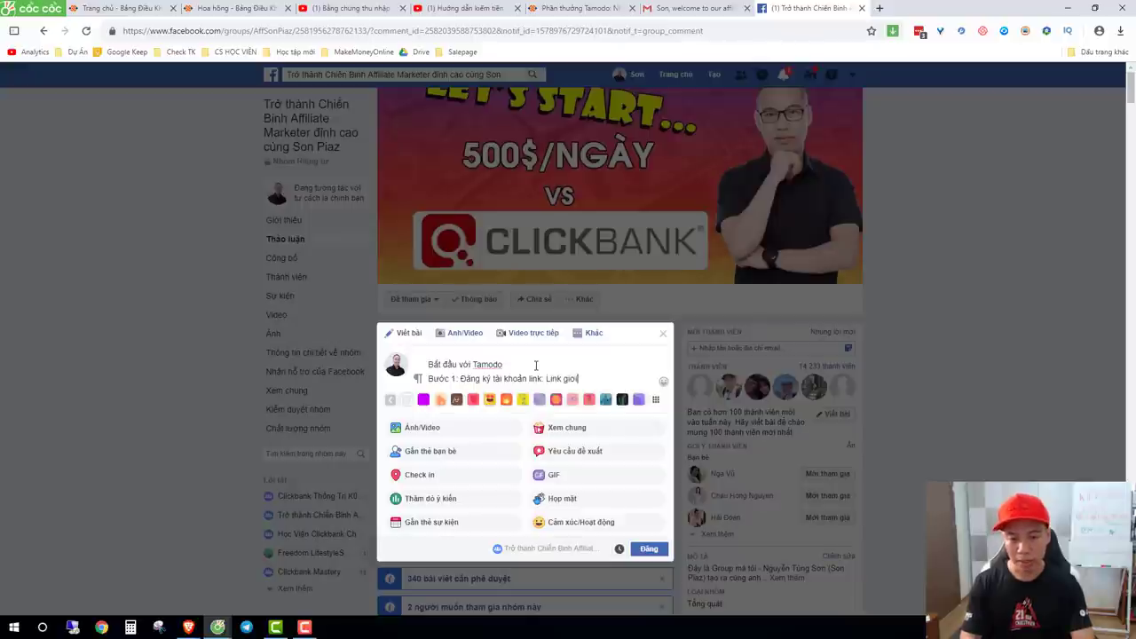
pyautogui.write(' thiệu cuủa bạn')
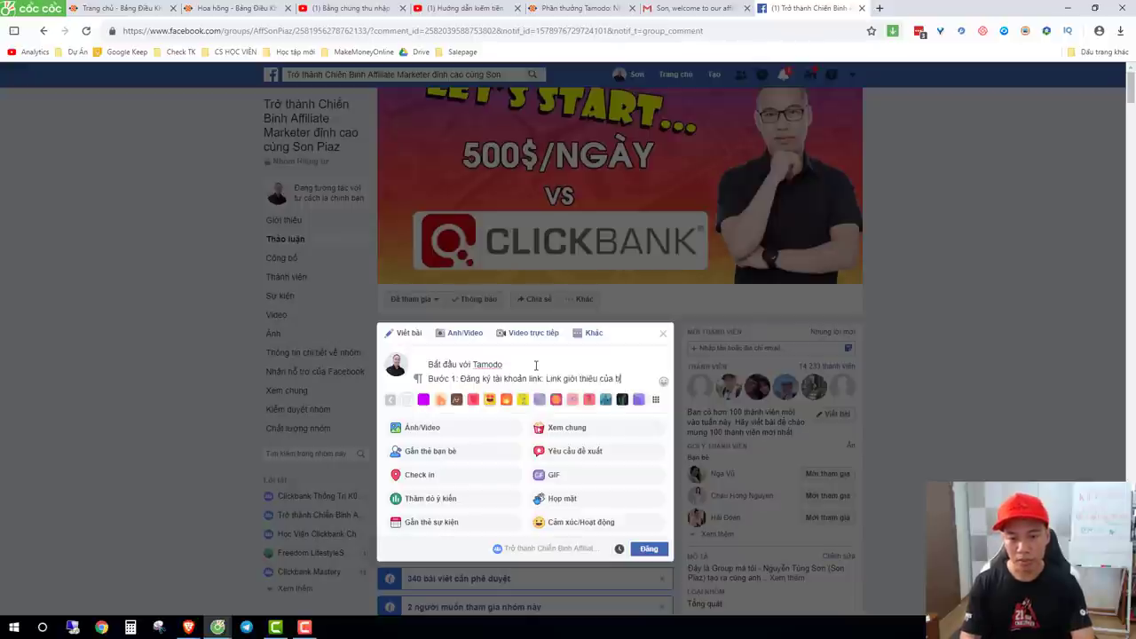
pyautogui.press('Return')
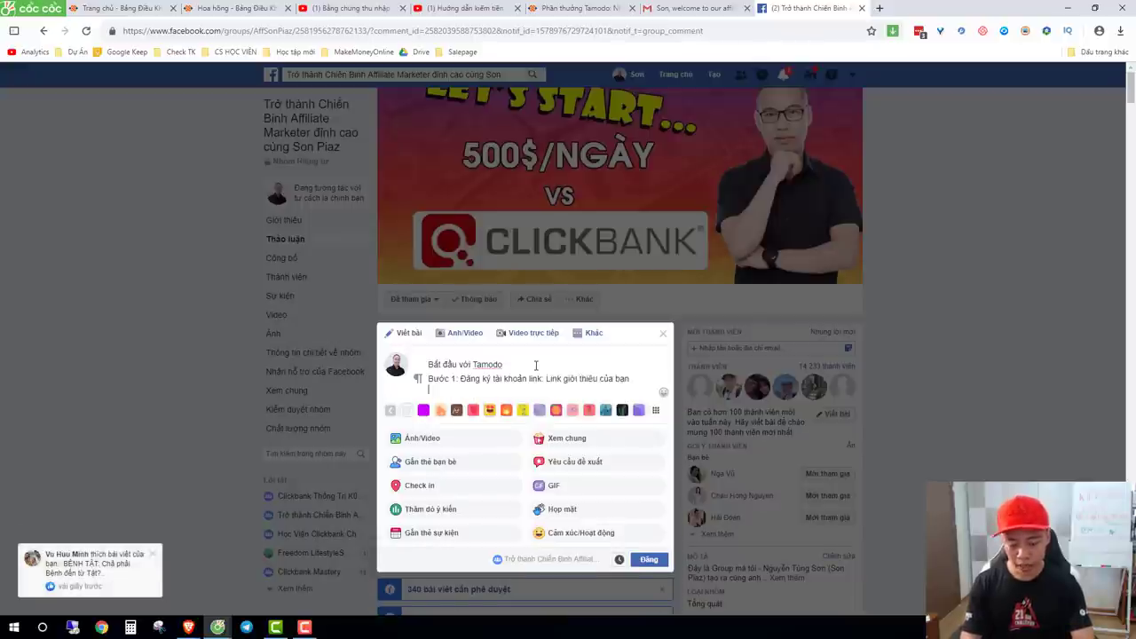
# Add the line "Bước 2: Sau khi họ đã tk xong -> Copy link video của SonPiaz gửi để họ xem chi tiết cách làm".
pyautogui.write('Bước 2: Sau khi họ đã tk xong -> ')
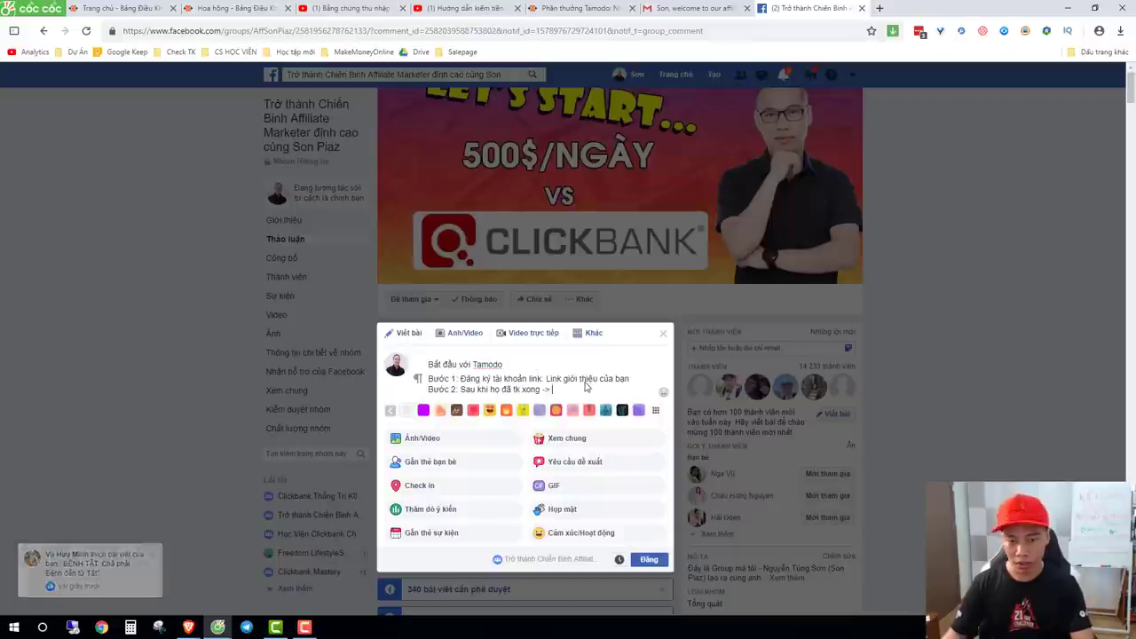
pyautogui.write('Copy link video của ')
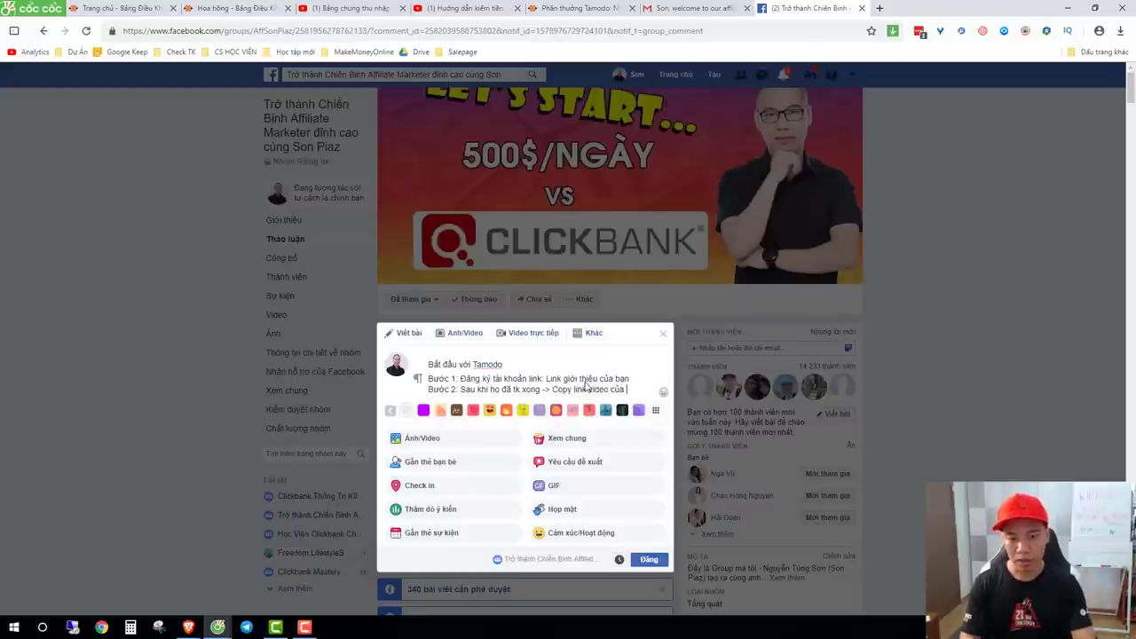
pyautogui.write('SonPiaz ')
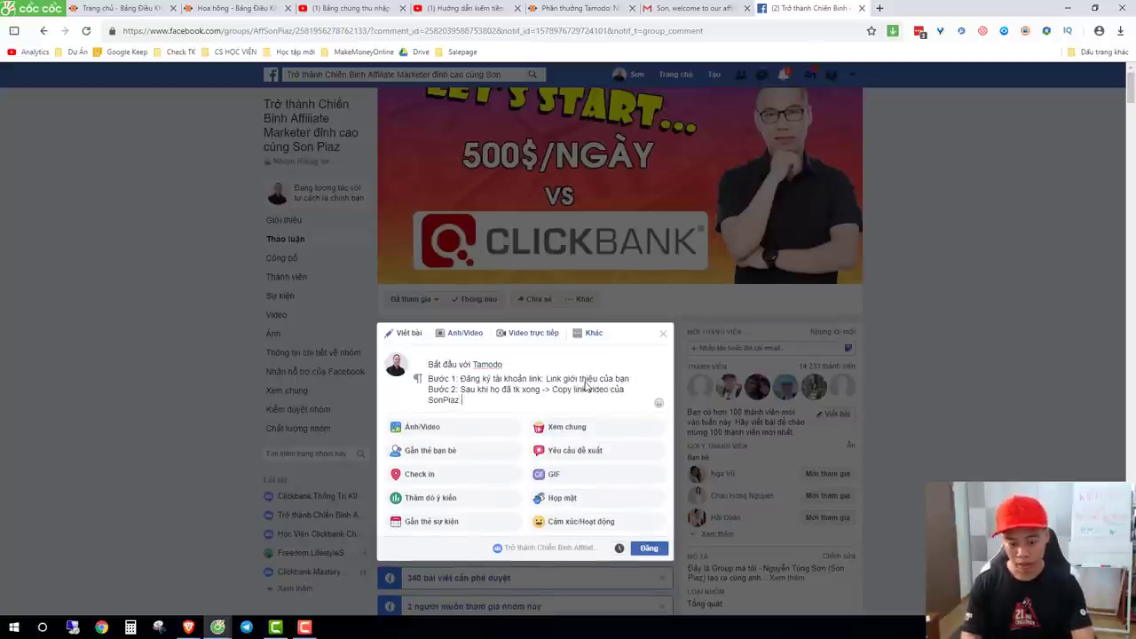
pyautogui.write('guir để họ xem chi tiết cách làm')
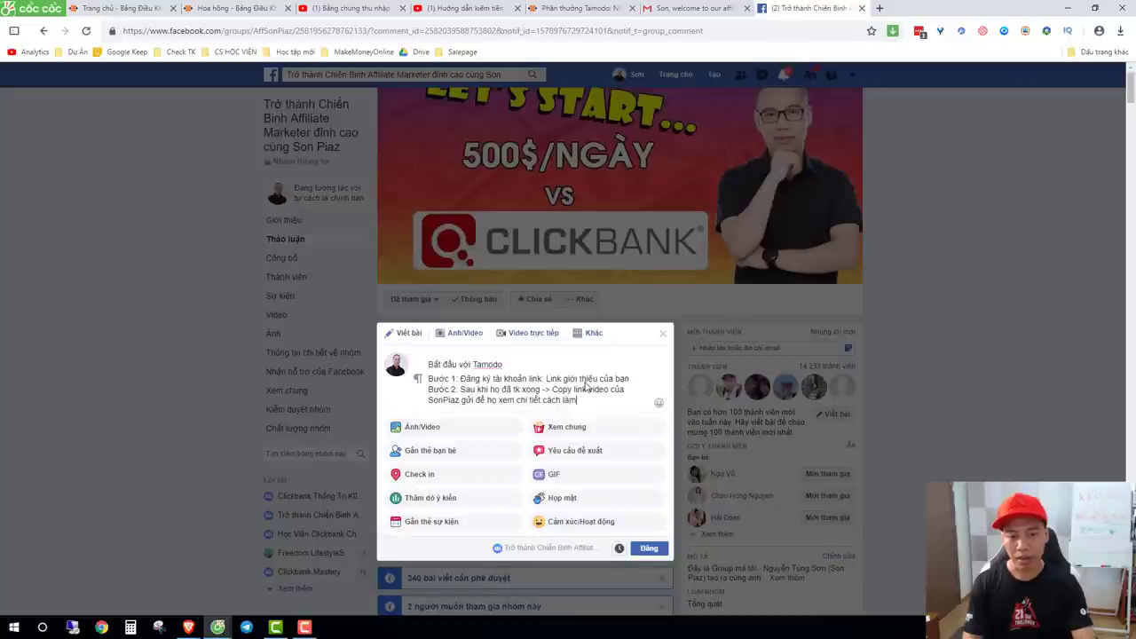
# Add a separate closing paragraph promising a series "để hướng dẫn phát triển hệ thống, kiếm tiền, rút tiền....", and highlight the Bước 1 text.
pyautogui.press('Return')
pyautogui.press('Return')
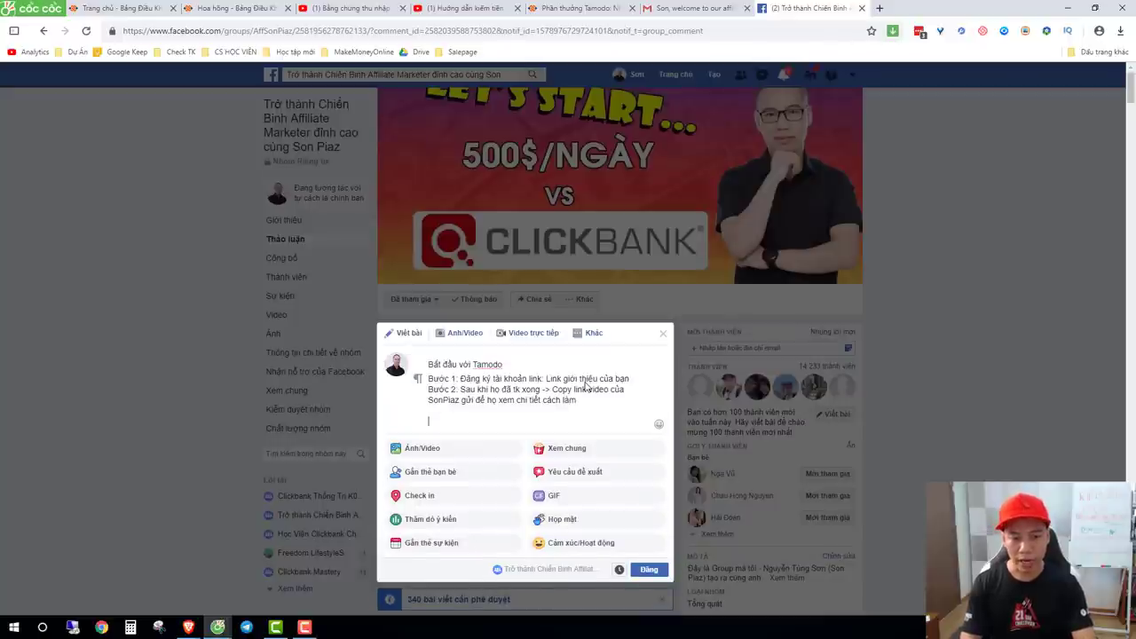
pyautogui.write('Sau này, Sơn sẽ lam')
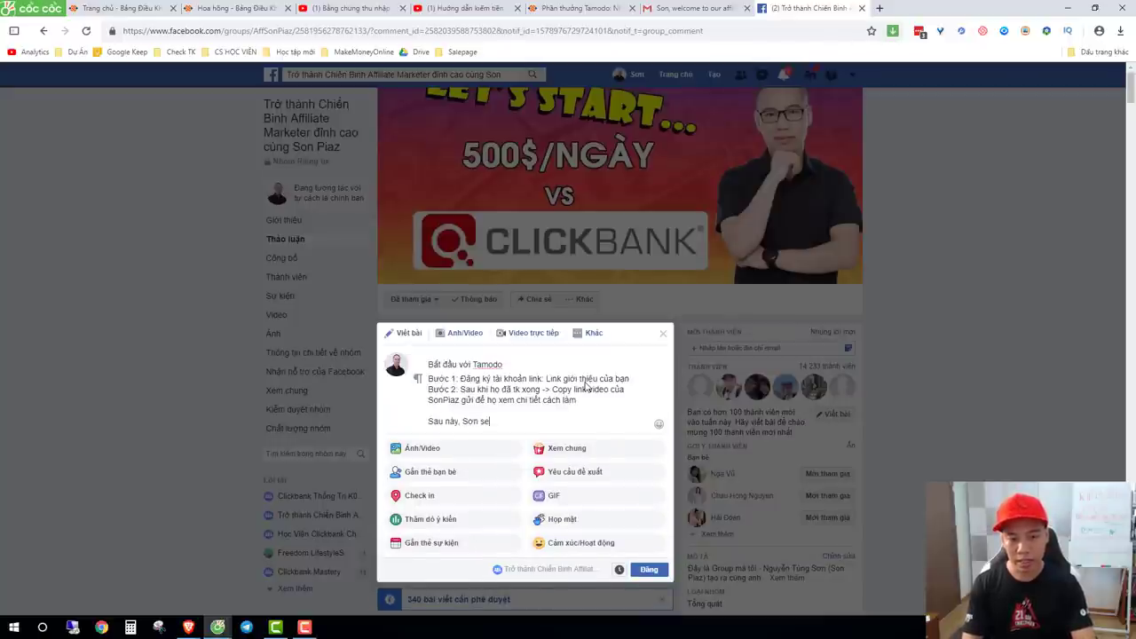
pyautogui.write('f seri')
pyautogui.write('luoon dde')
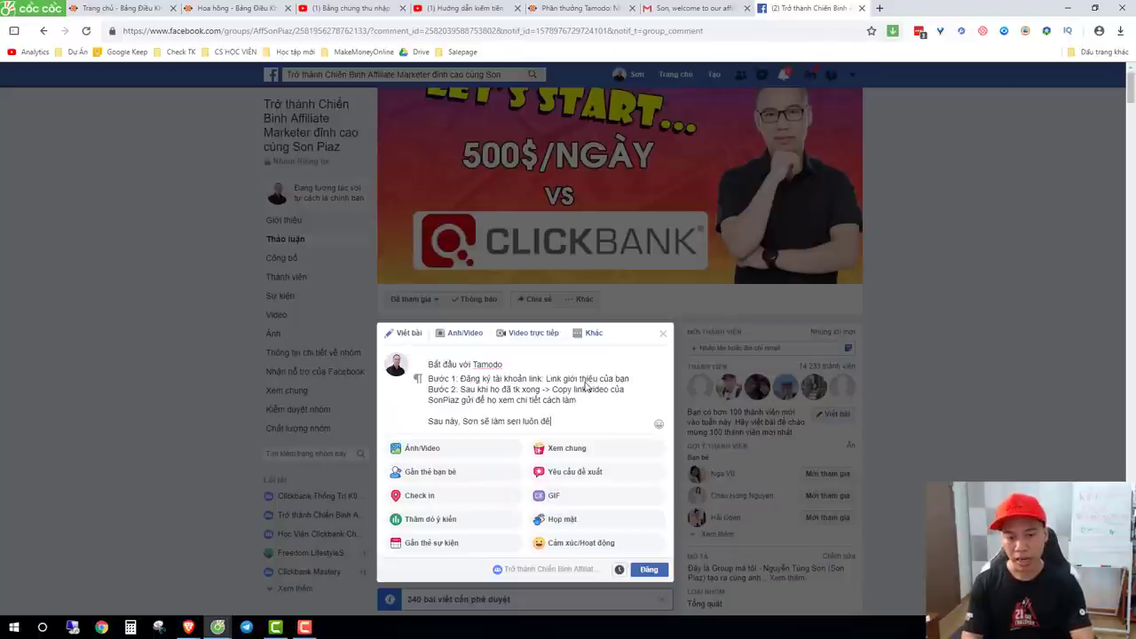
pyautogui.write(' huwowngs daanx pha')
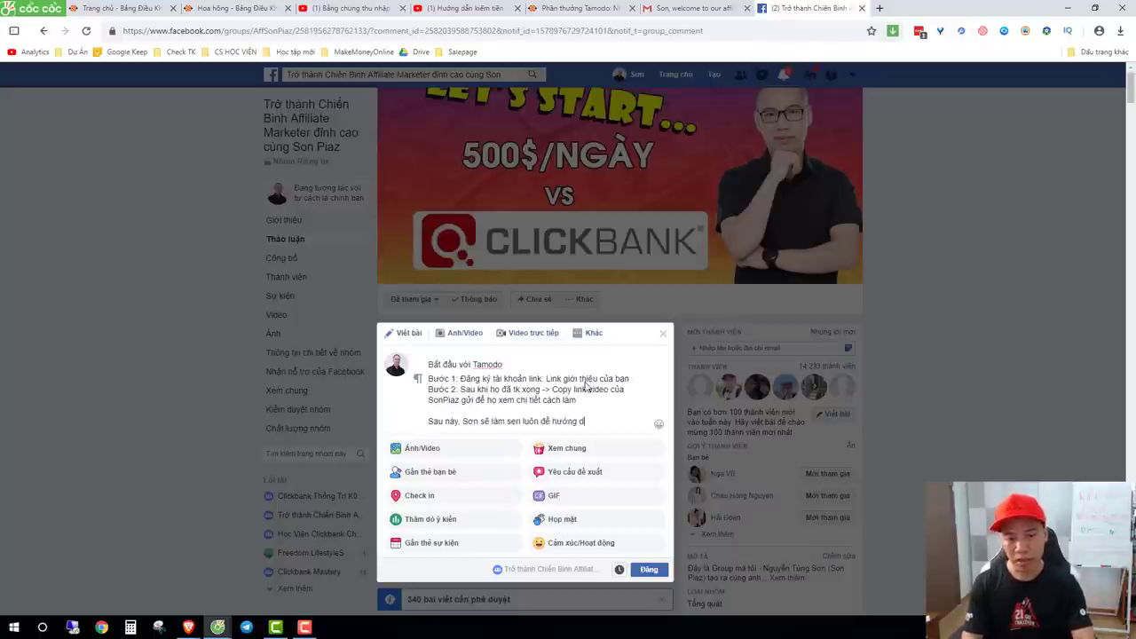
pyautogui.write('ts trienheej thong')
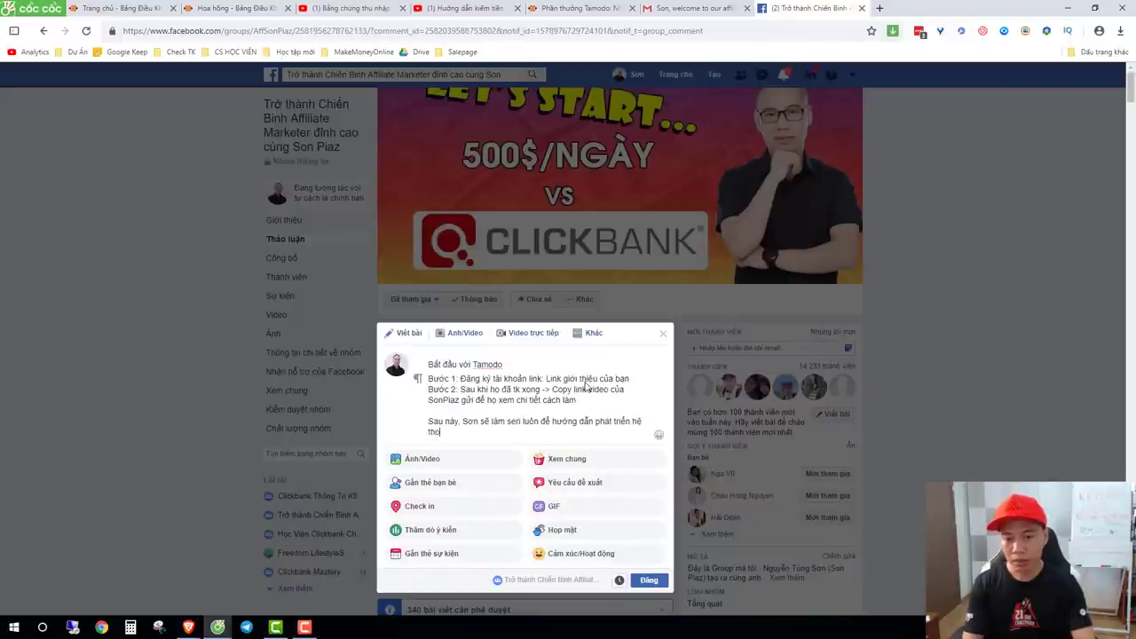
pyautogui.write(', kieems tieenf')
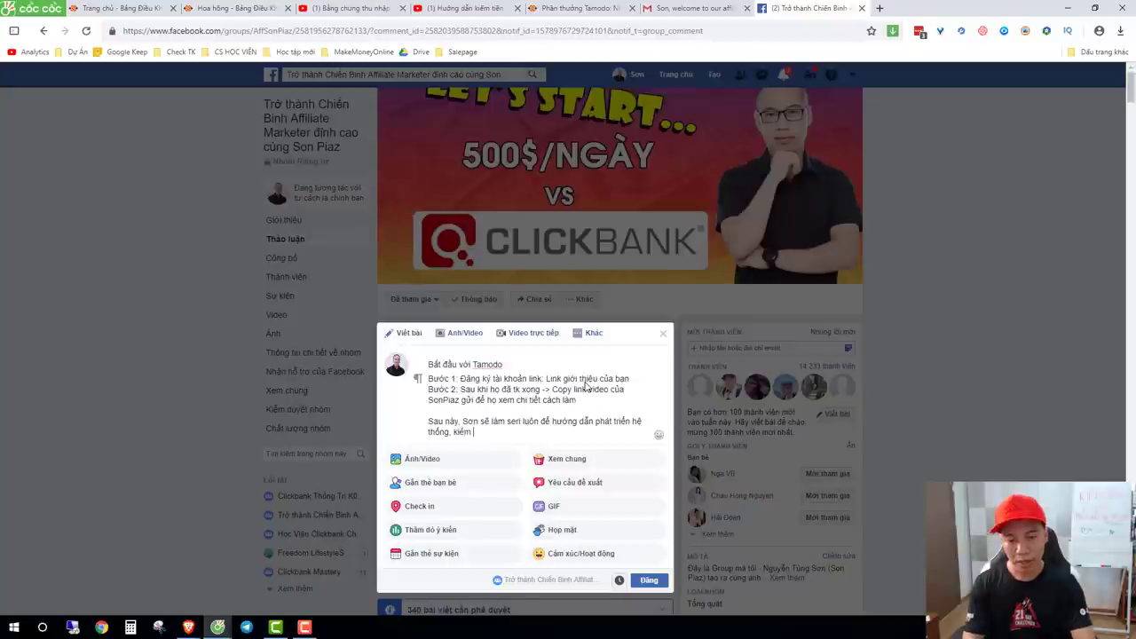
pyautogui.write(', ruts tieenf')
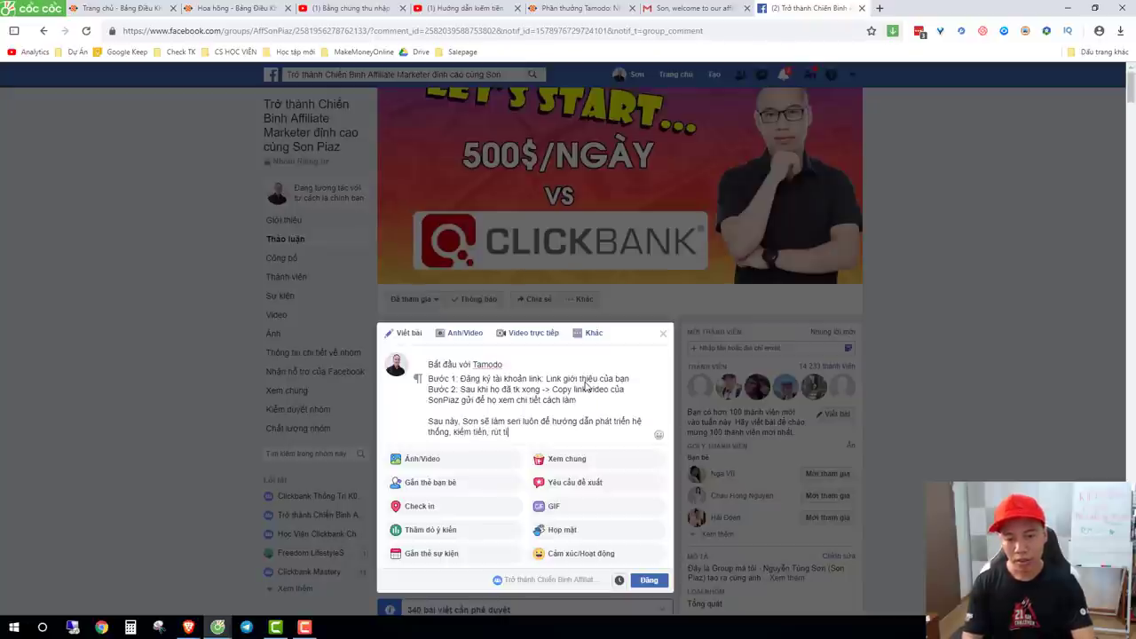
pyautogui.write('....')
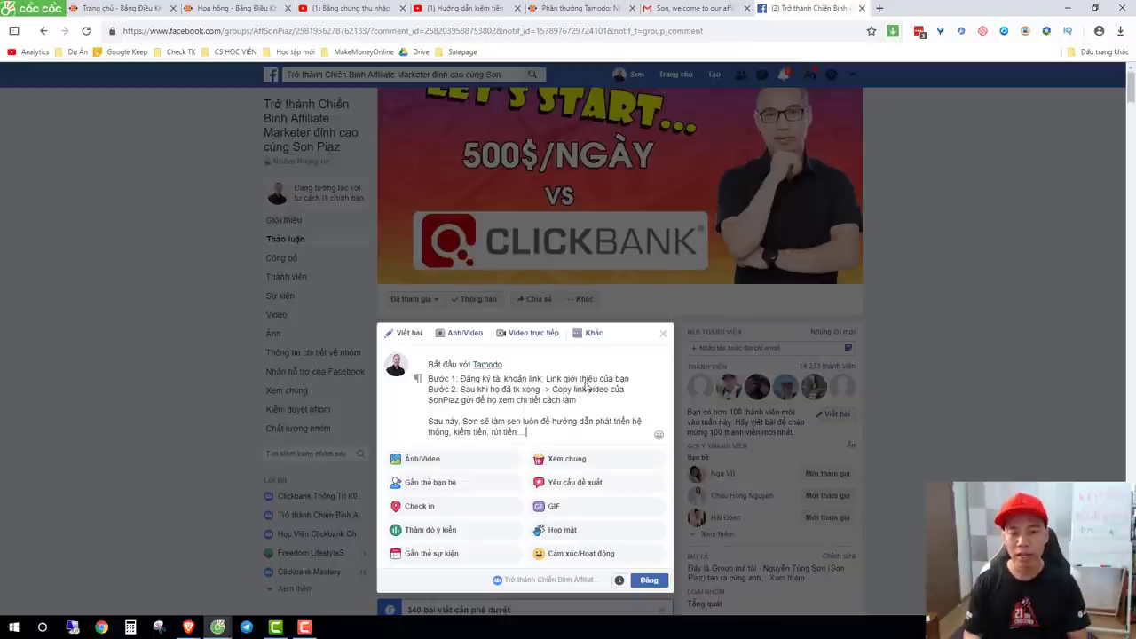
pyautogui.moveTo(461, 379); pyautogui.dragTo(634, 379)
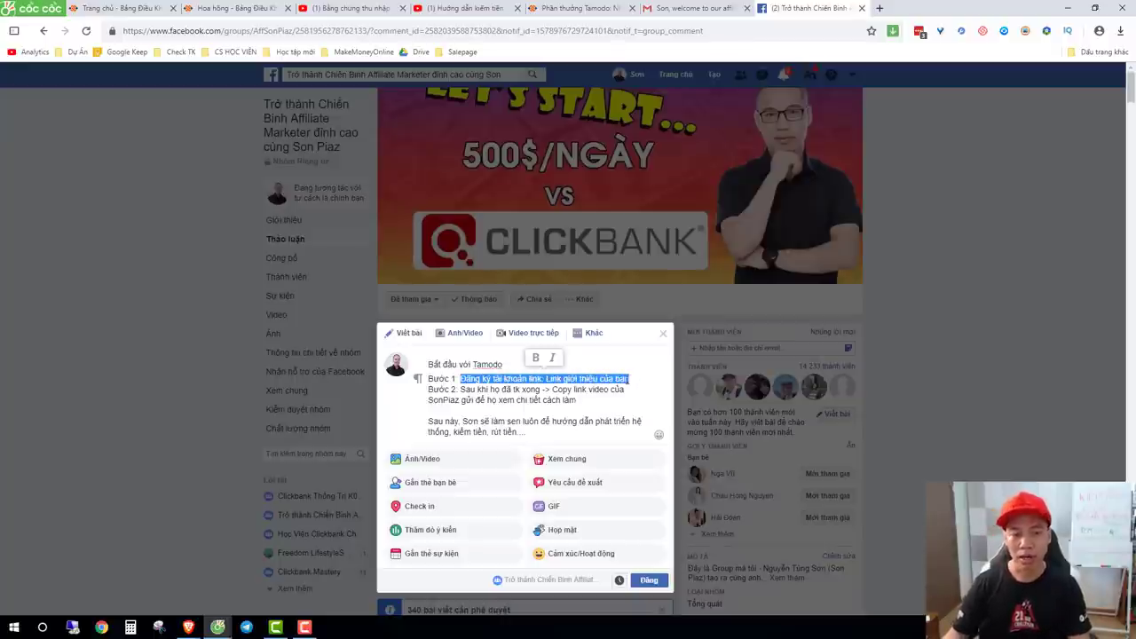
pyautogui.click(462, 389)
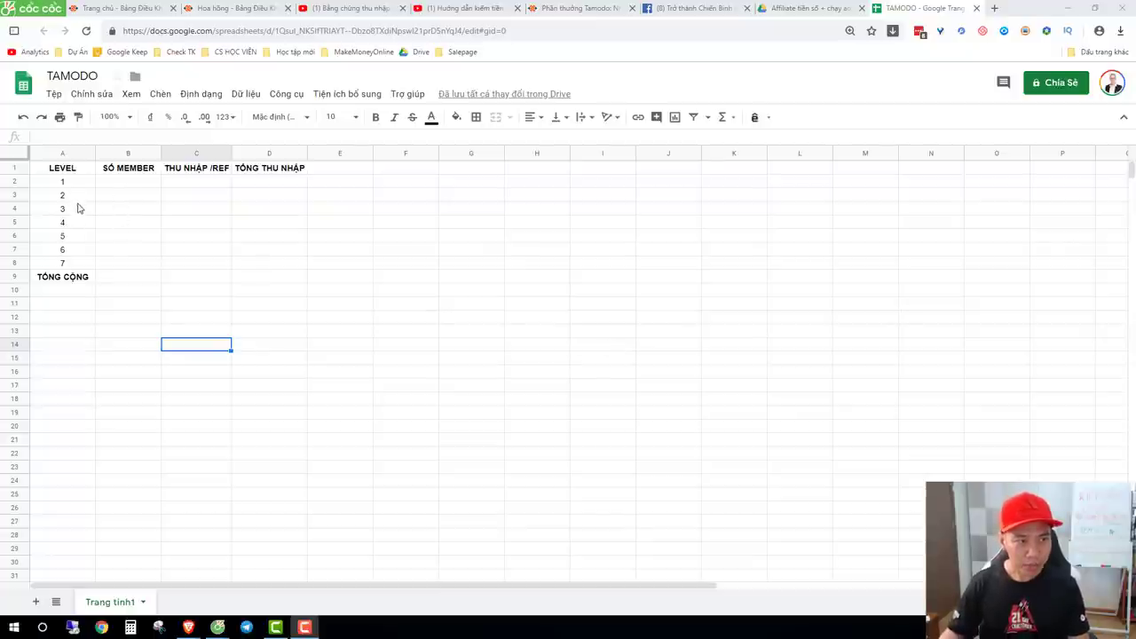
# Highlight levels 1 to 7 in the TAMODO spreadsheet, enter 5 as level 1's SỐ MEMBER, and return to the Facebook post draft.
pyautogui.moveTo(78, 183); pyautogui.dragTo(76, 268)
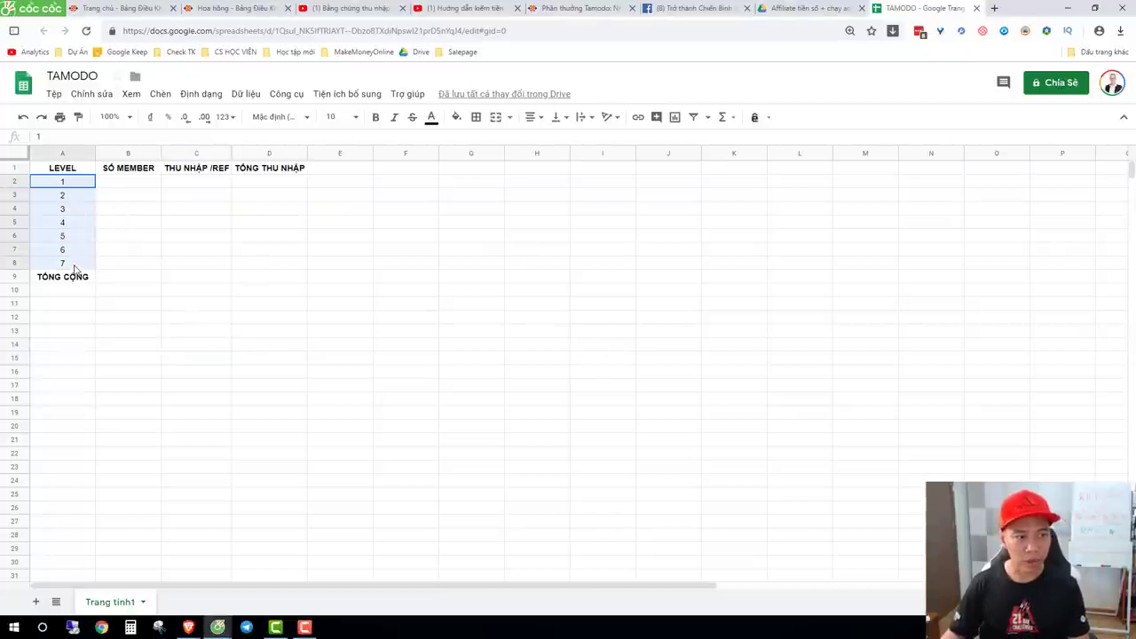
pyautogui.click(281, 294)
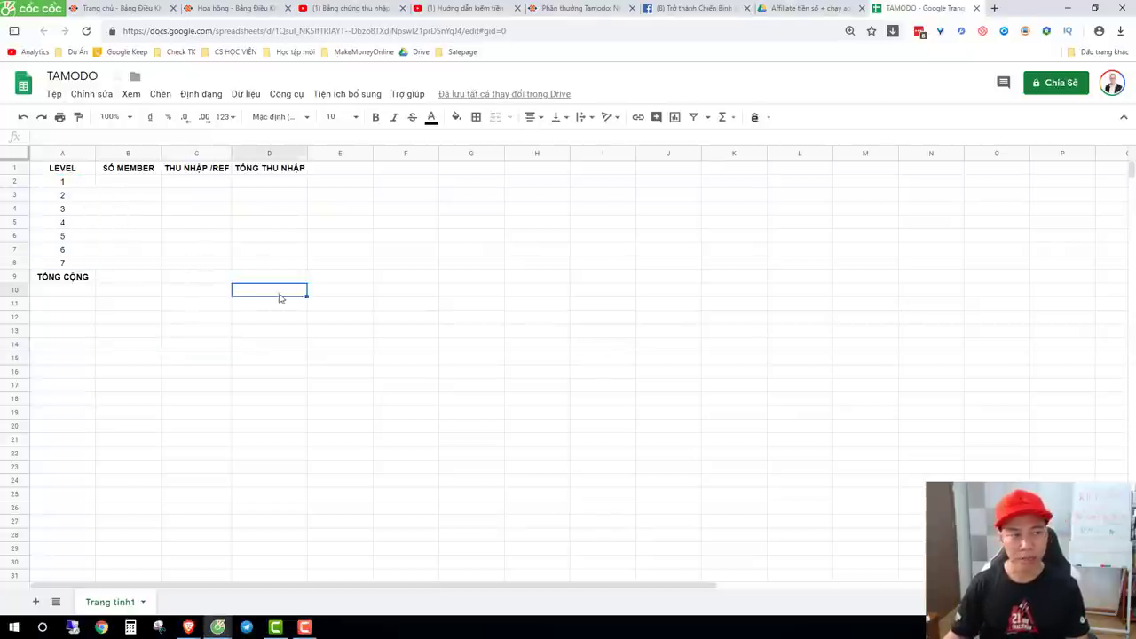
pyautogui.click(139, 183)
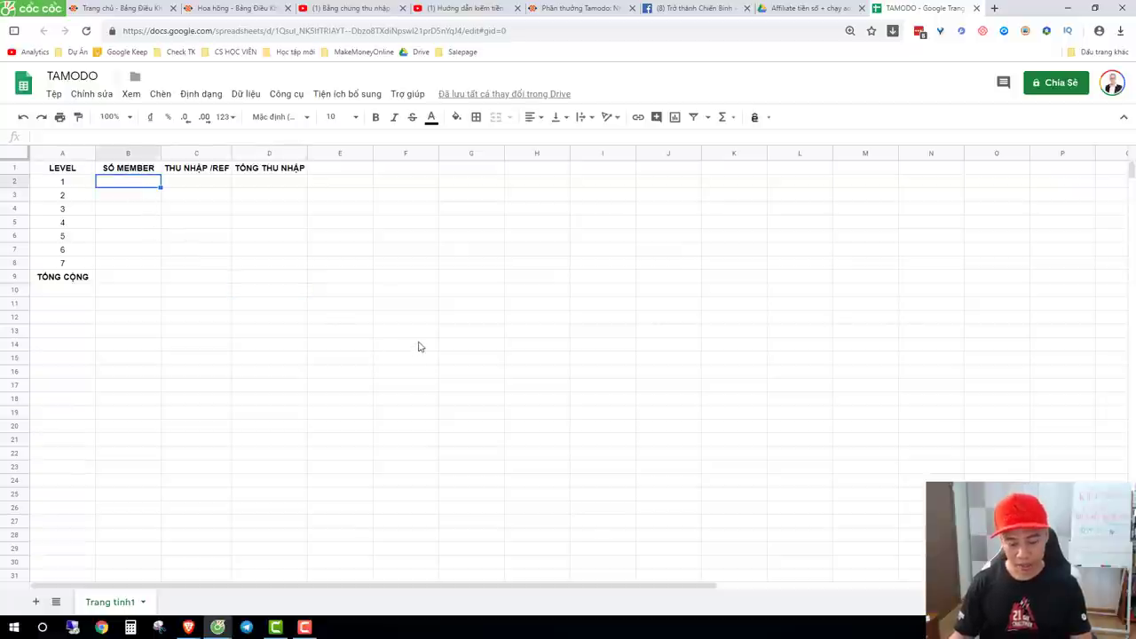
pyautogui.write('5')
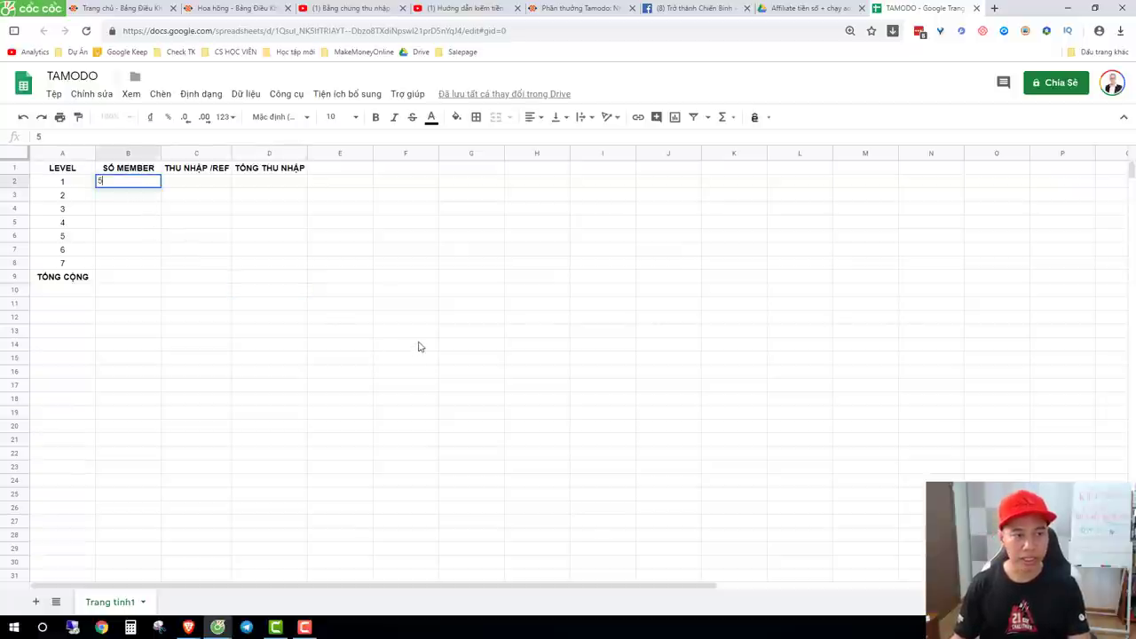
pyautogui.click(393, 361)
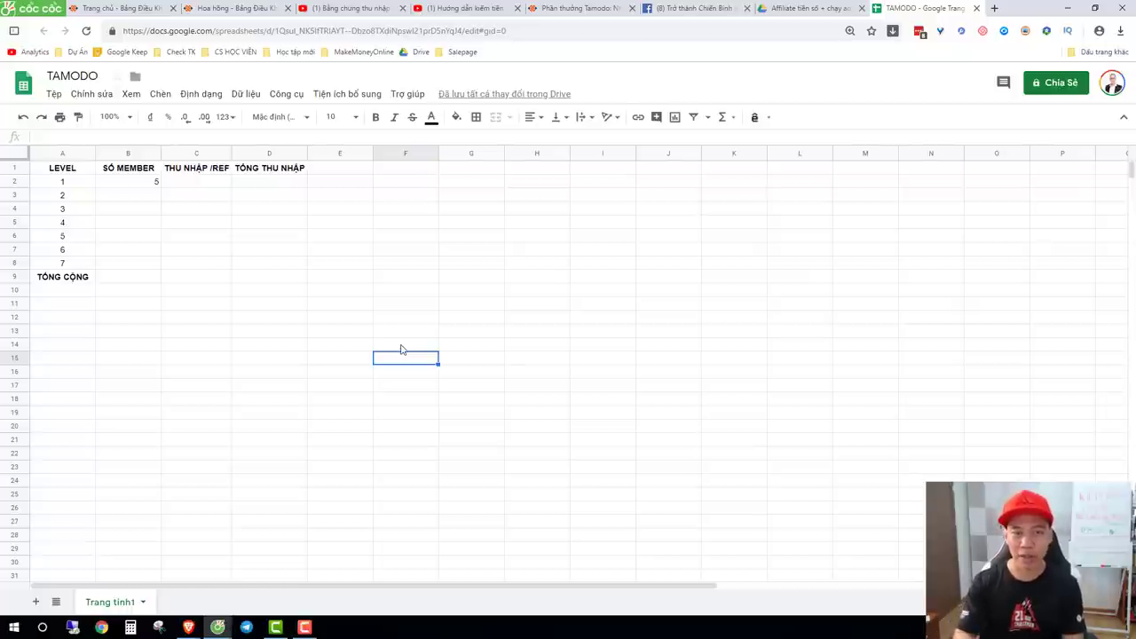
pyautogui.click(675, 8)
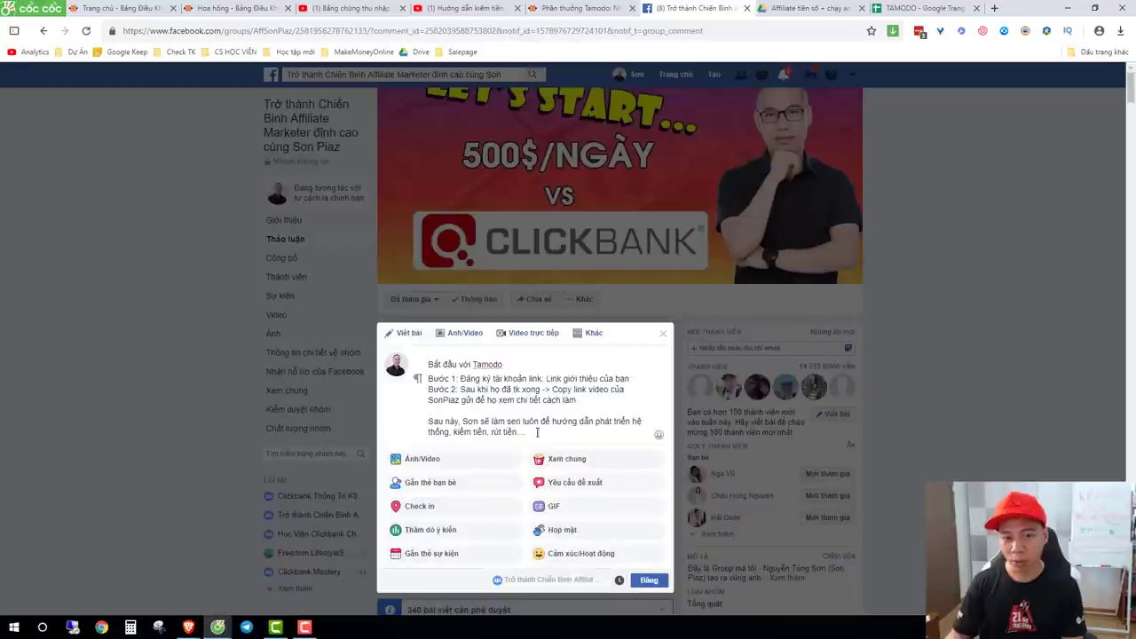
# In the TAMODO spreadsheet, enter 0,25 as level 1's THU NHẬP /REF and fill it down through level 7.
pyautogui.click(925, 7)
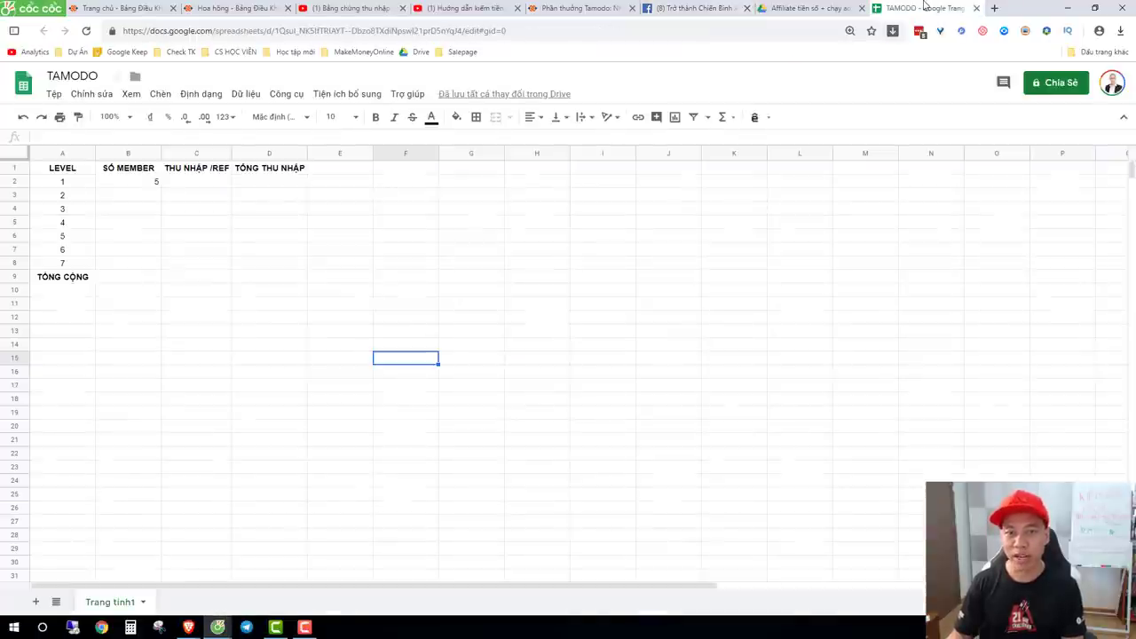
pyautogui.click(199, 186)
pyautogui.write('0')
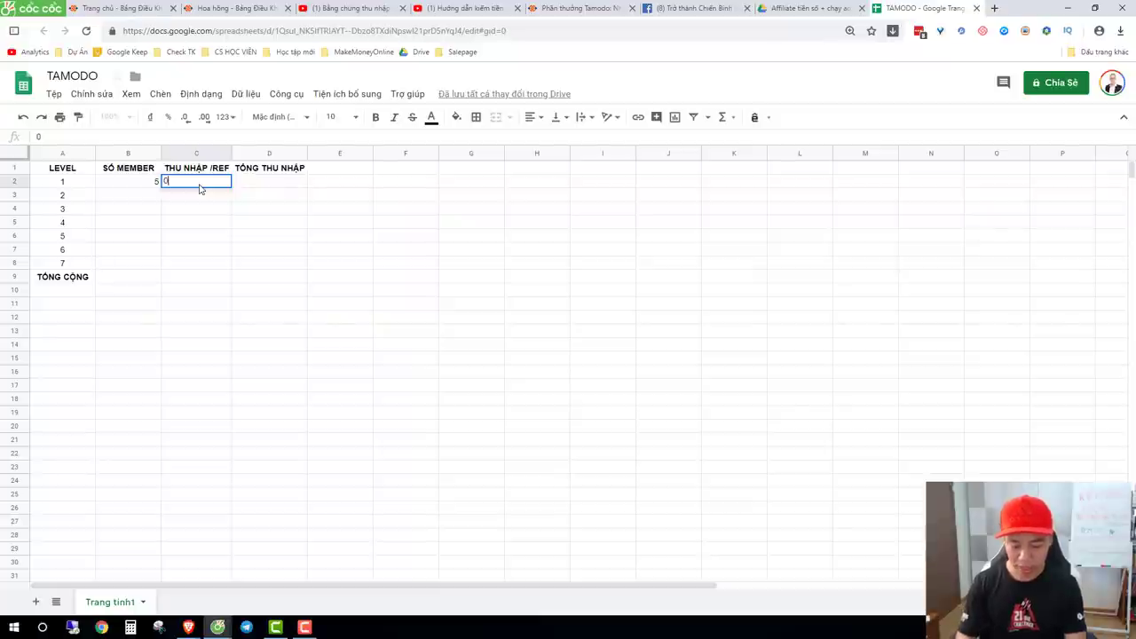
pyautogui.write(',25')
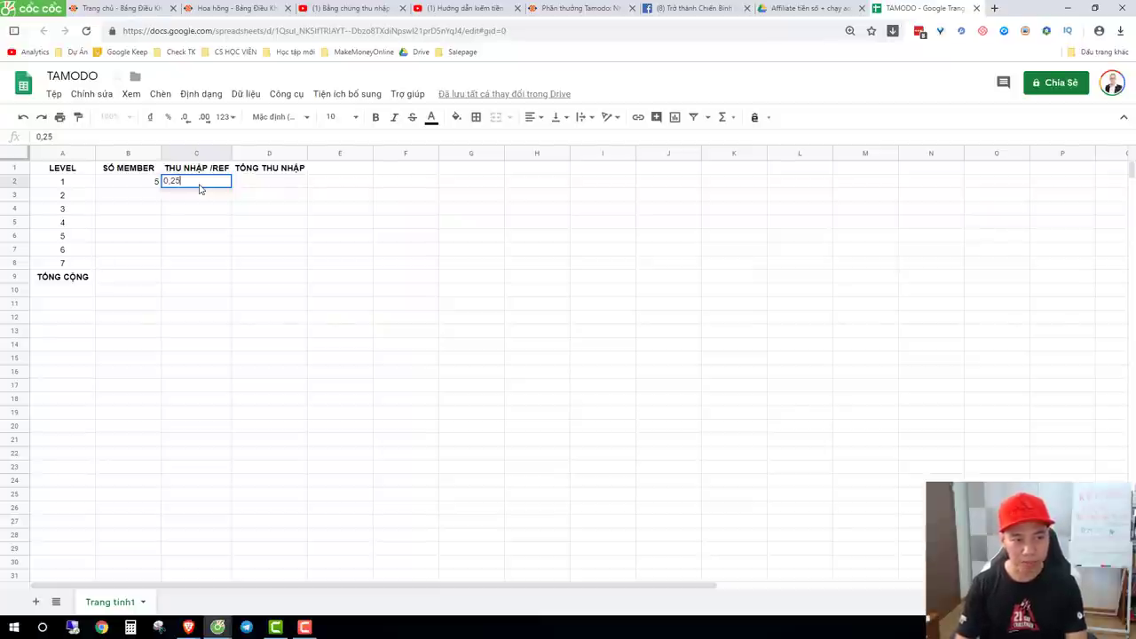
pyautogui.press('Return')
pyautogui.click(223, 187)
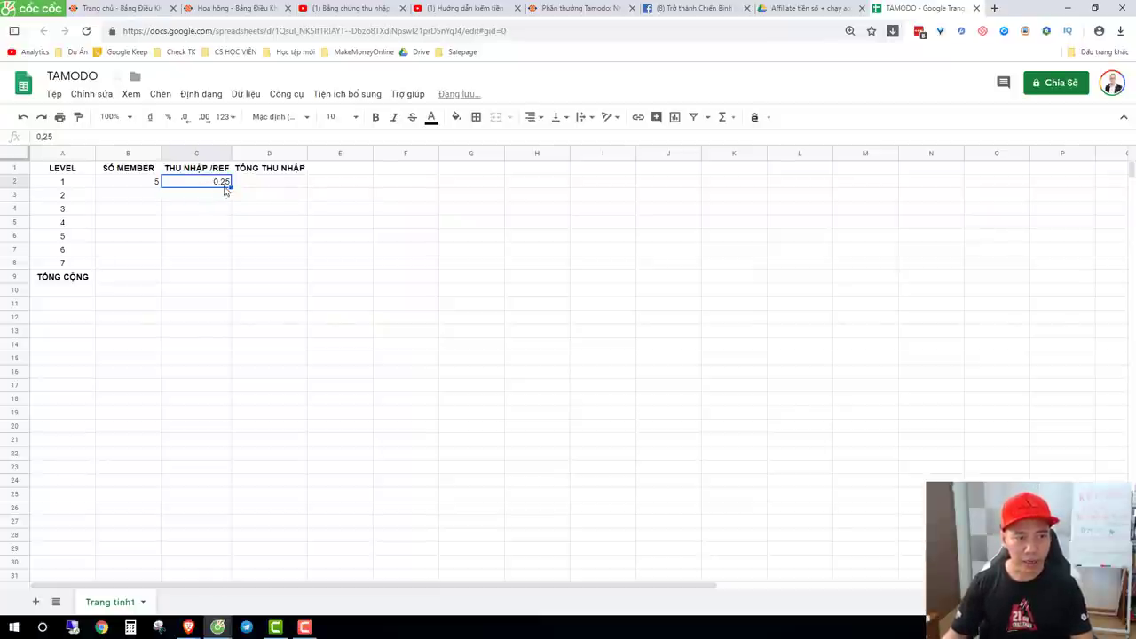
pyautogui.moveTo(229, 186); pyautogui.dragTo(218, 264)
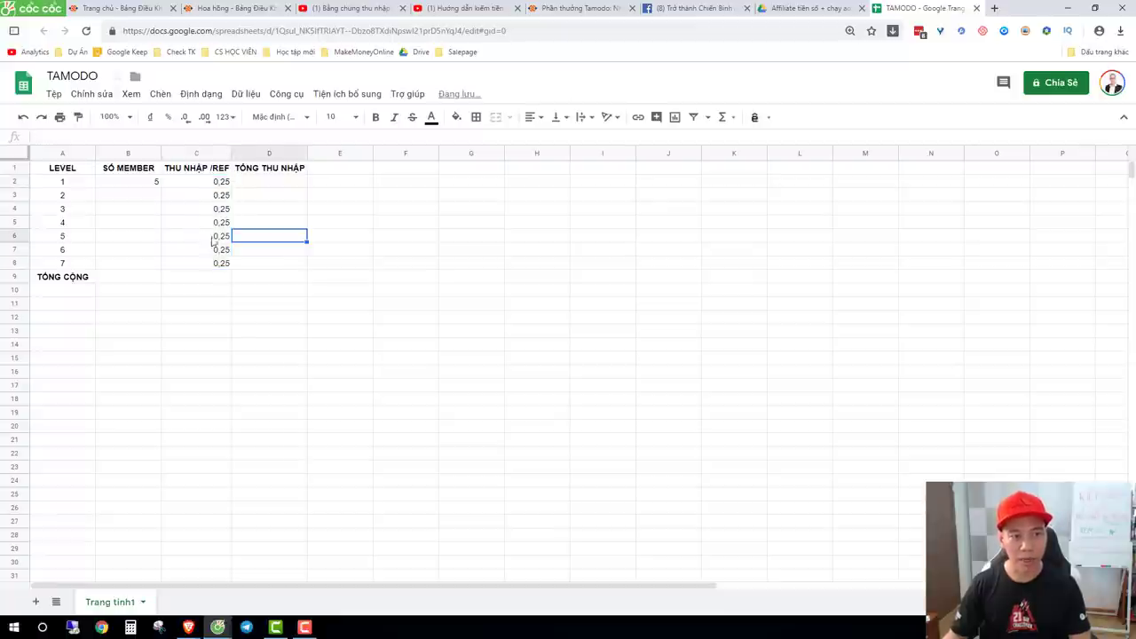
# Enter 25 as level 2's SỐ MEMBER.
pyautogui.click(265, 188)
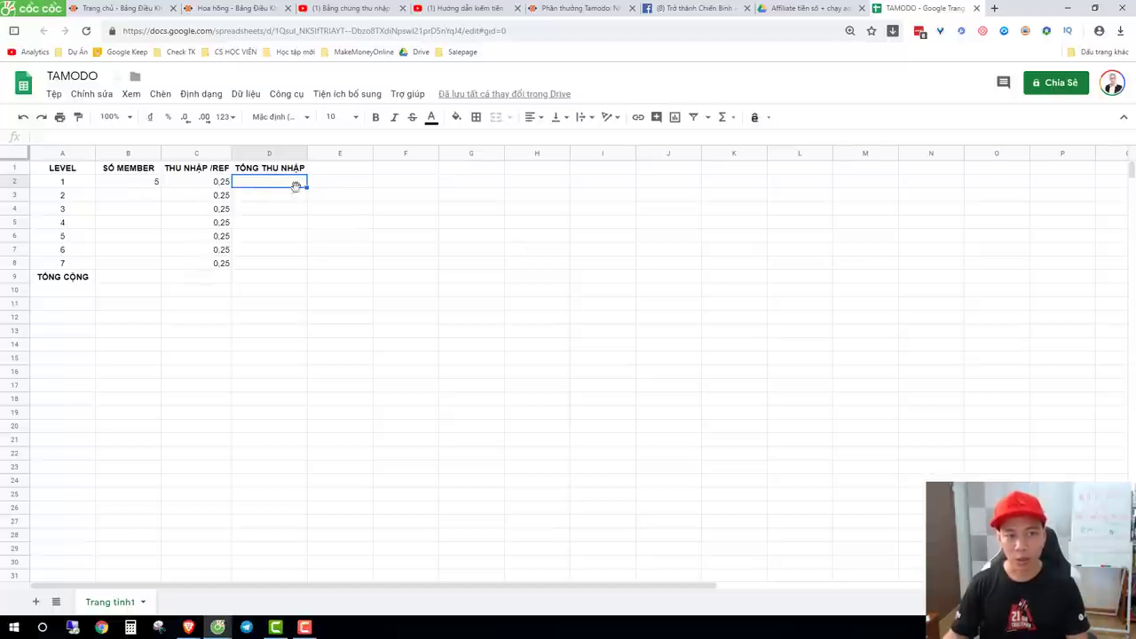
pyautogui.click(146, 201)
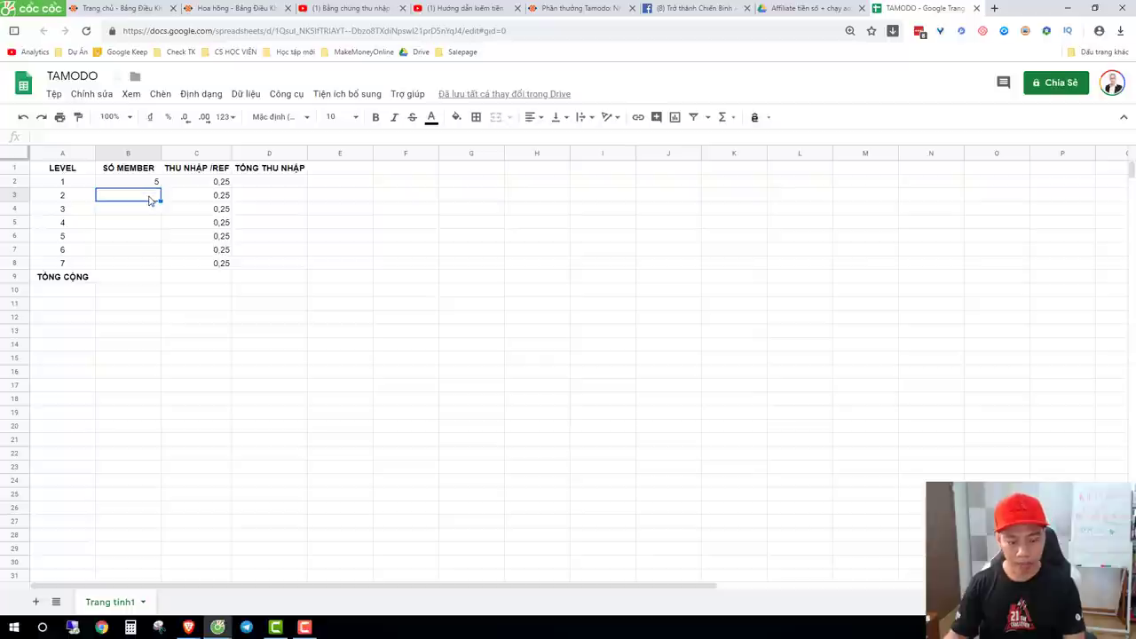
pyautogui.write('25')
pyautogui.press('Return')
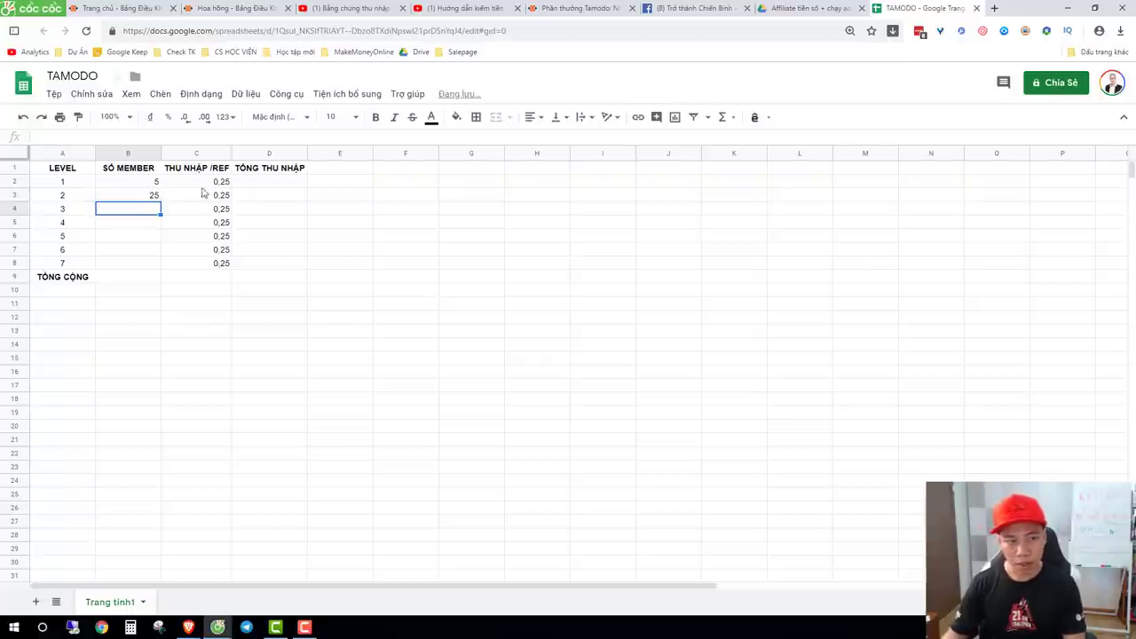
# Calculate level 1's TỔNG THU NHẬP with the formula =B2*C2 and fill it down to level 2.
pyautogui.click(263, 188)
pyautogui.write('=')
pyautogui.click(155, 183)
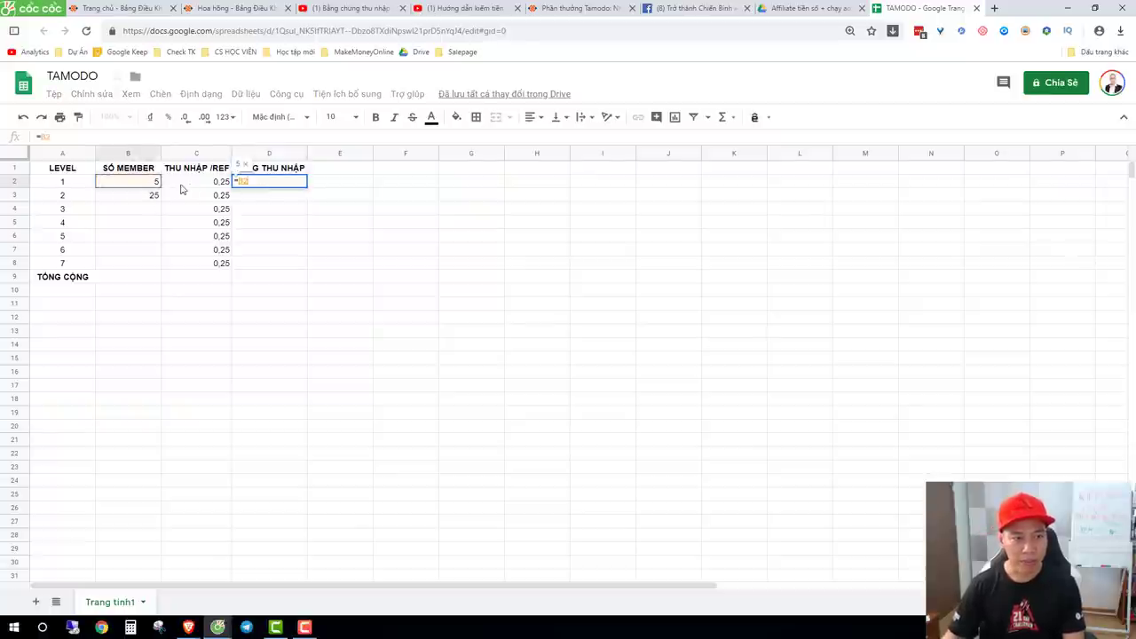
pyautogui.write('*')
pyautogui.click(193, 188)
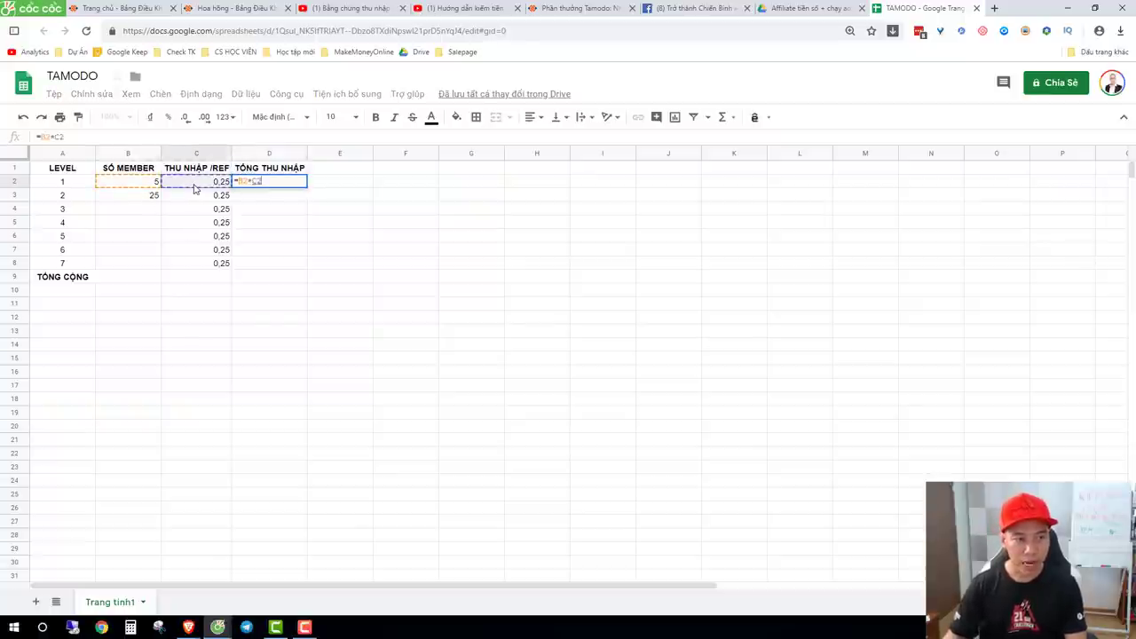
pyautogui.press('Return')
pyautogui.click(285, 185)
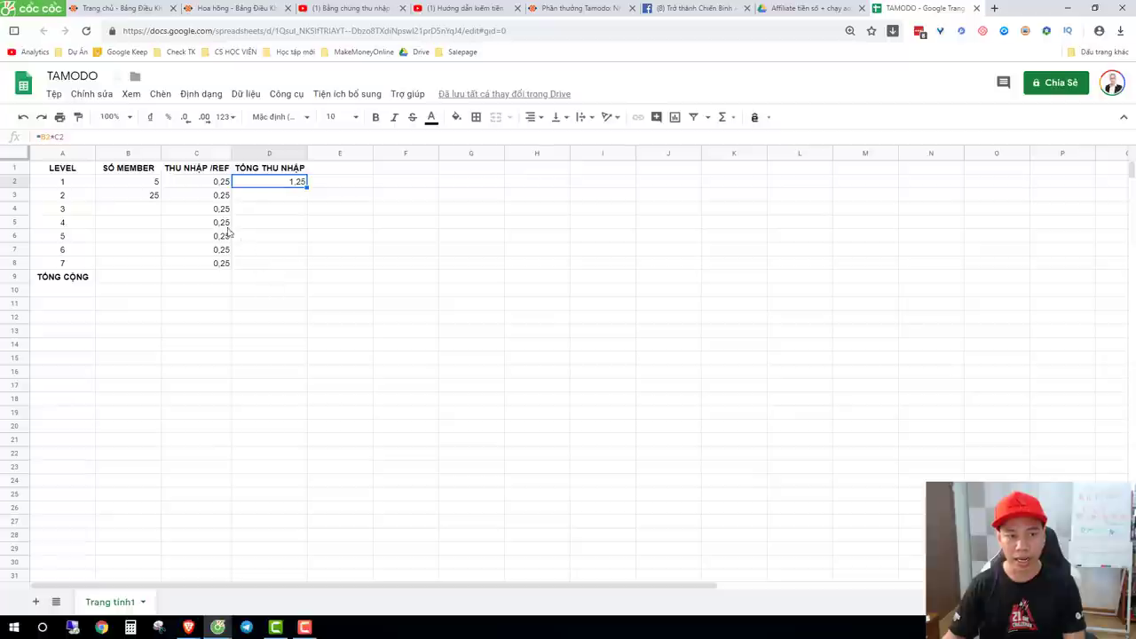
pyautogui.moveTo(303, 183); pyautogui.dragTo(320, 210)
pyautogui.click(348, 215)
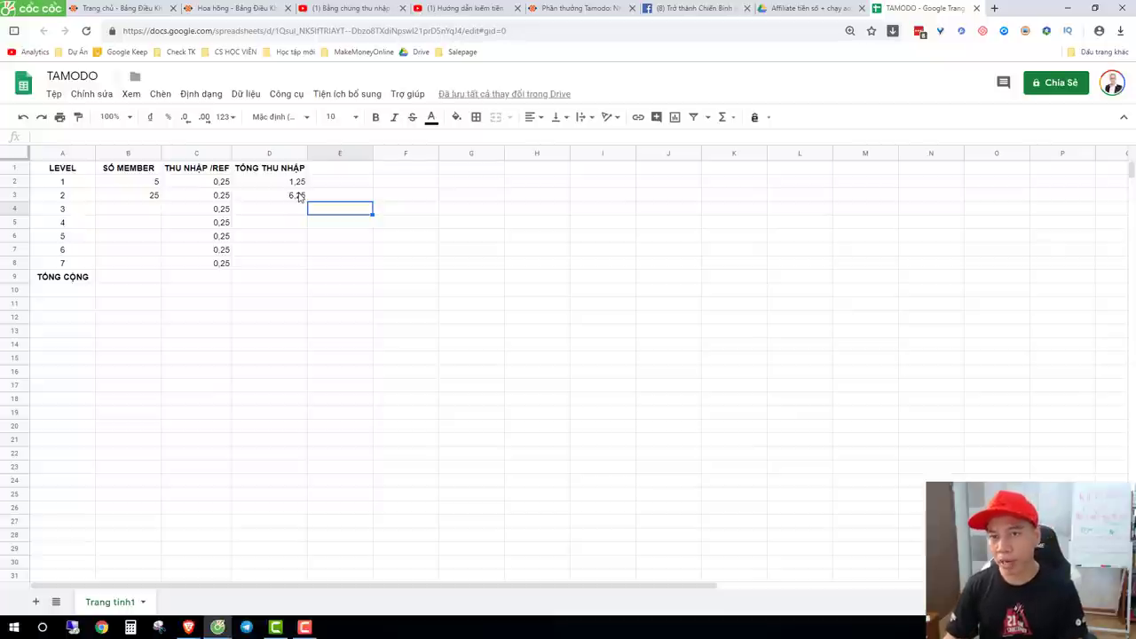
# Calculate level 3's SỐ MEMBER with the formula =B3*5 and fill it down through level 7.
pyautogui.click(153, 214)
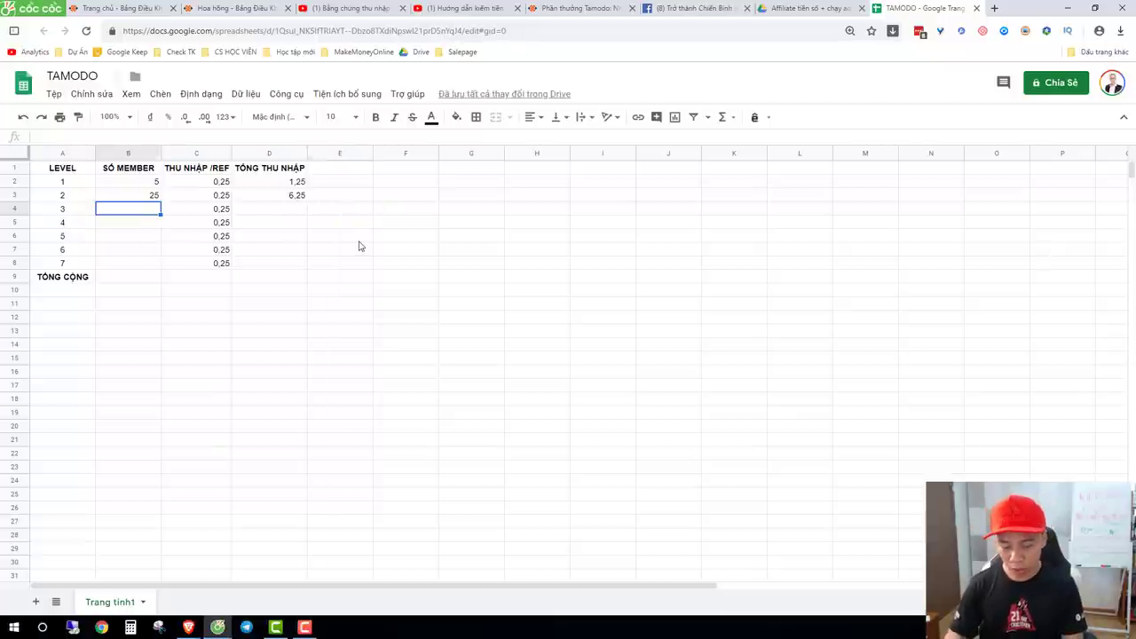
pyautogui.write('=')
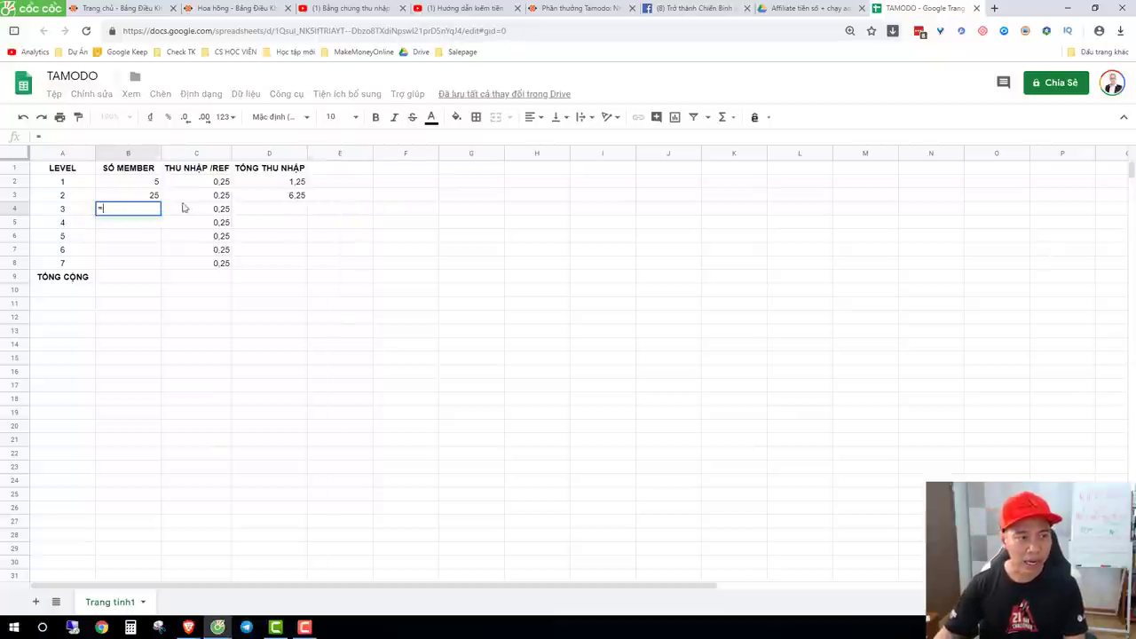
pyautogui.click(153, 199)
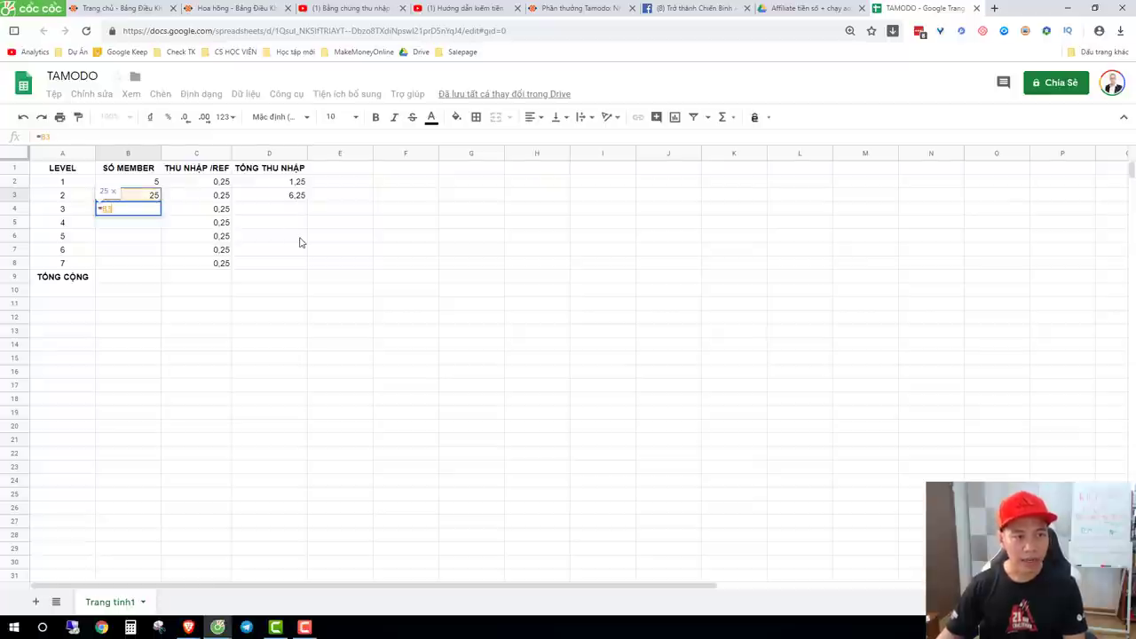
pyautogui.write('*5')
pyautogui.press('Return')
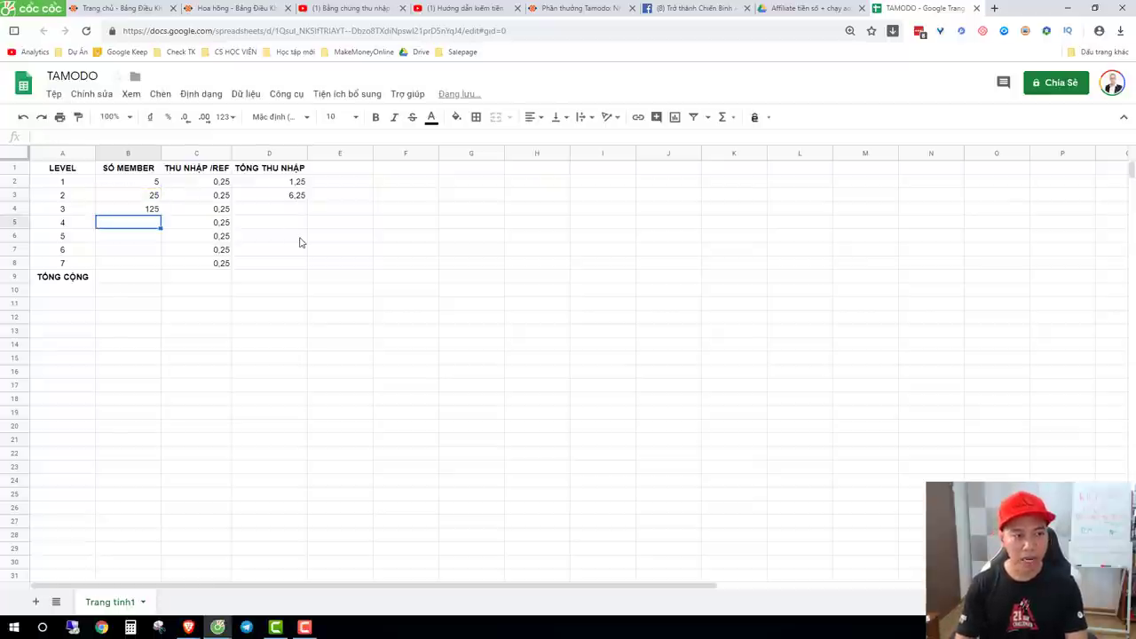
pyautogui.click(139, 212)
pyautogui.moveTo(161, 214); pyautogui.dragTo(174, 295)
pyautogui.click(215, 308)
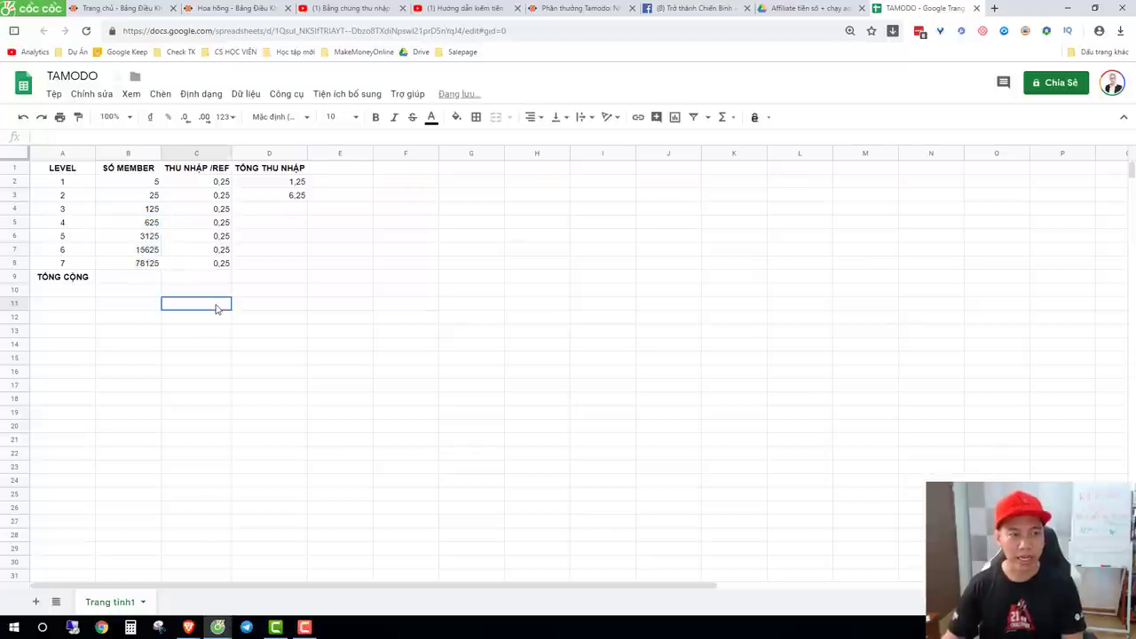
# Extend the TỔNG THU NHẬP formula from level 2 to level 3, and point out level 3's member, per-ref and income cells.
pyautogui.click(152, 267)
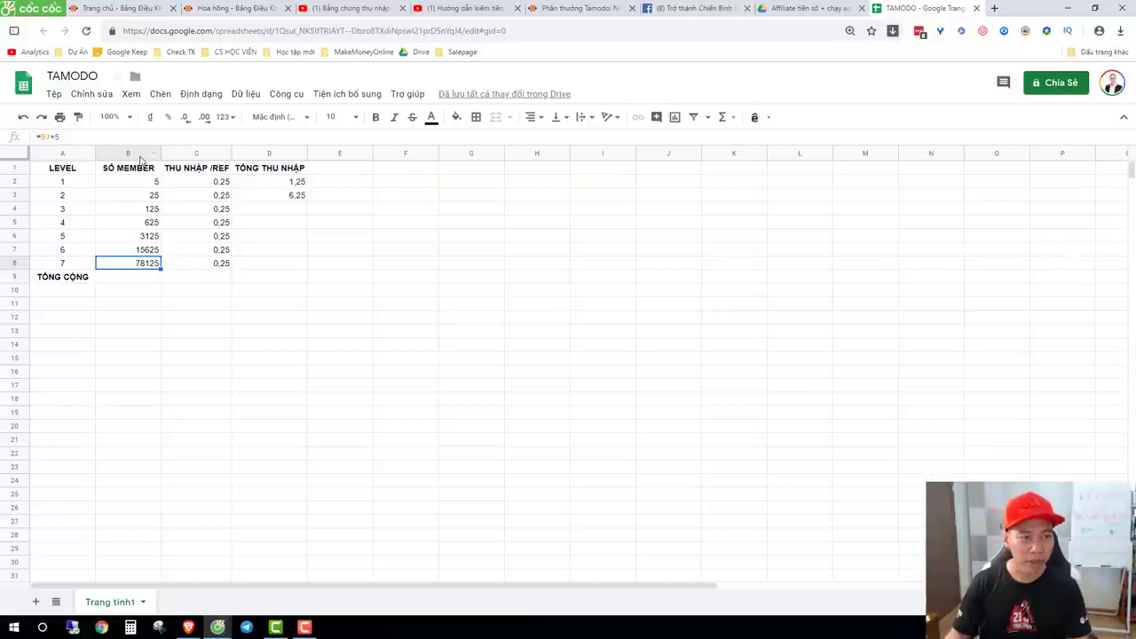
pyautogui.click(283, 203)
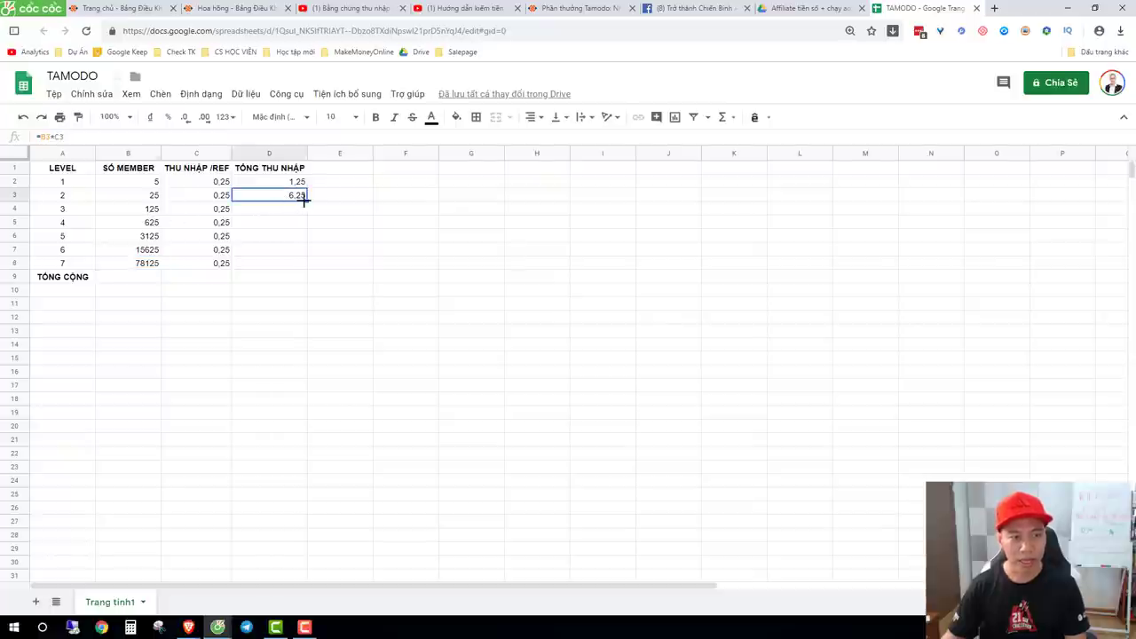
pyautogui.moveTo(303, 202); pyautogui.dragTo(304, 213)
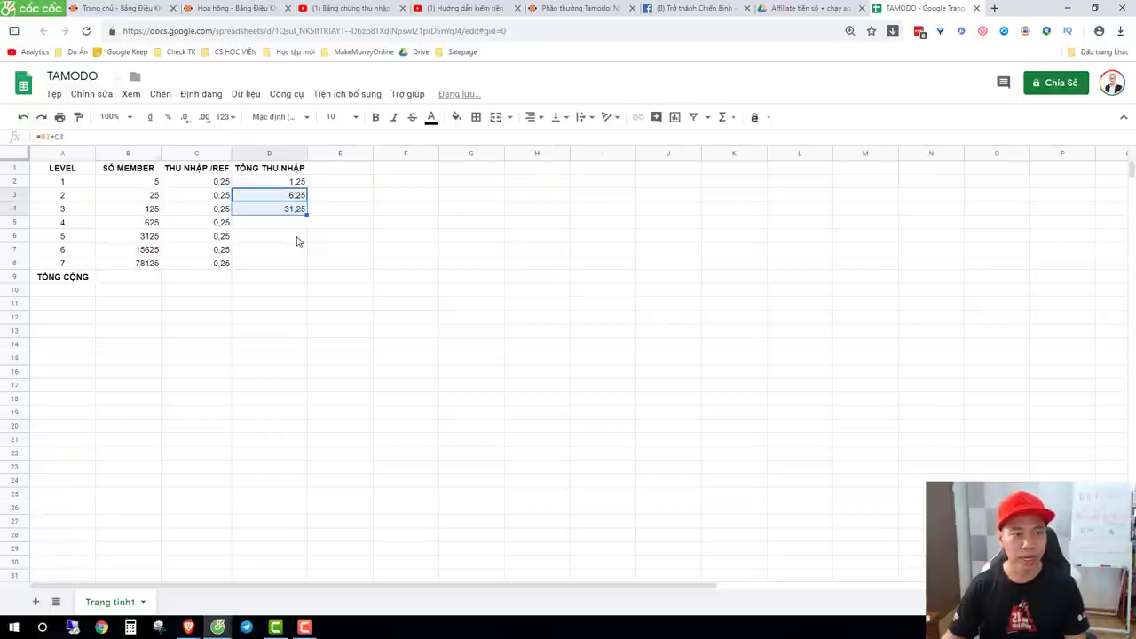
pyautogui.click(139, 212)
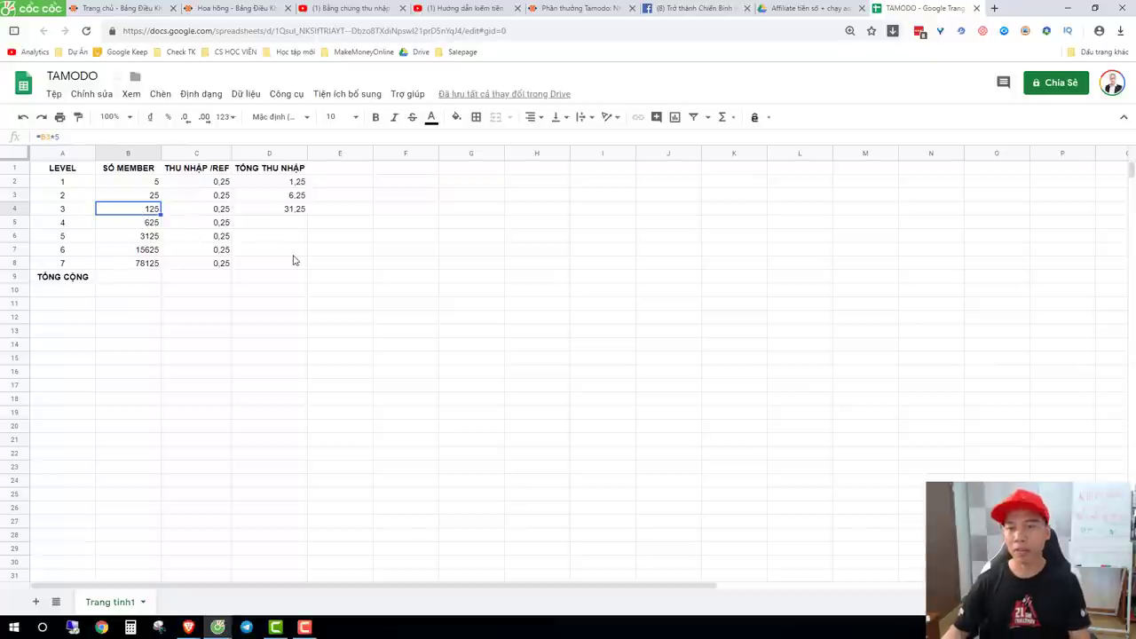
pyautogui.click(224, 213)
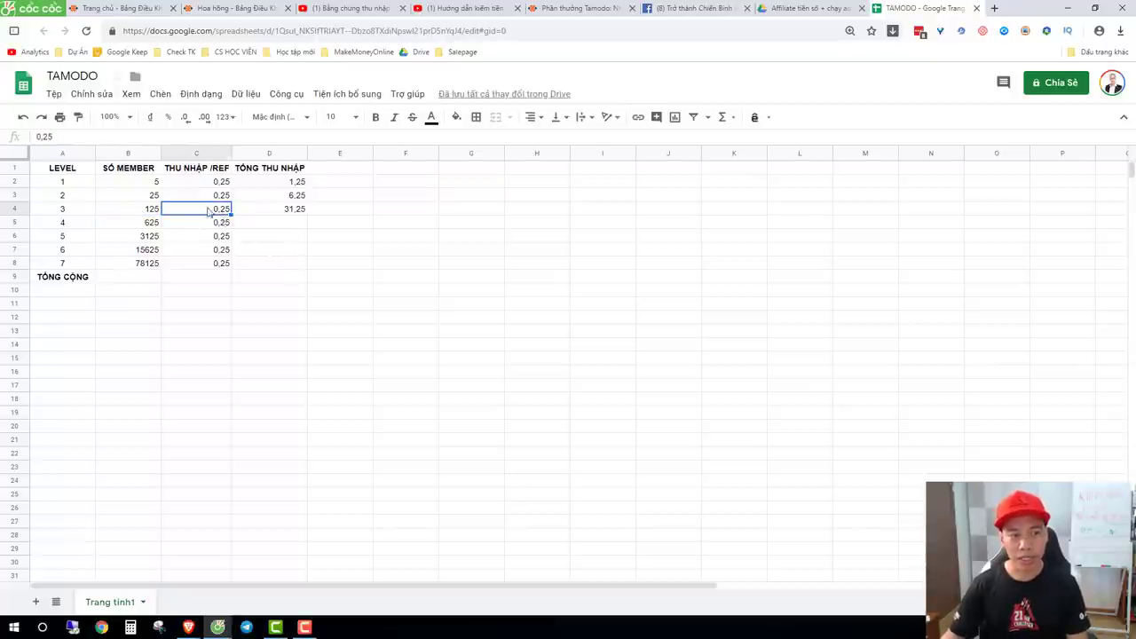
pyautogui.click(294, 214)
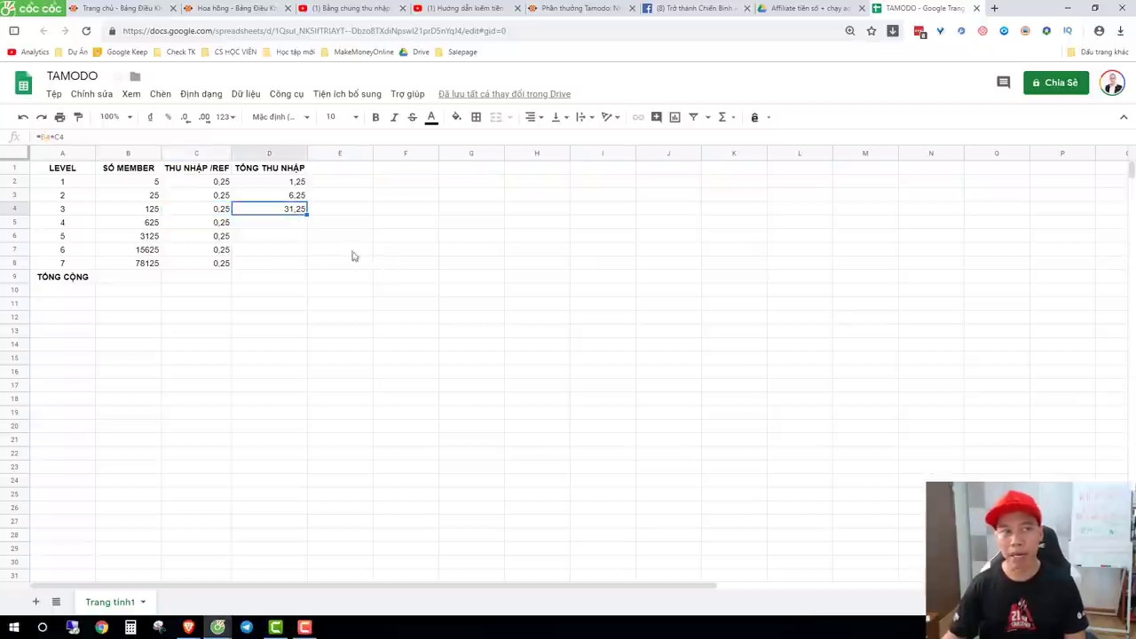
# Reload the Tamodo dashboard and highlight the pending (Chờ duyệt) commission amount.
pyautogui.click(120, 8)
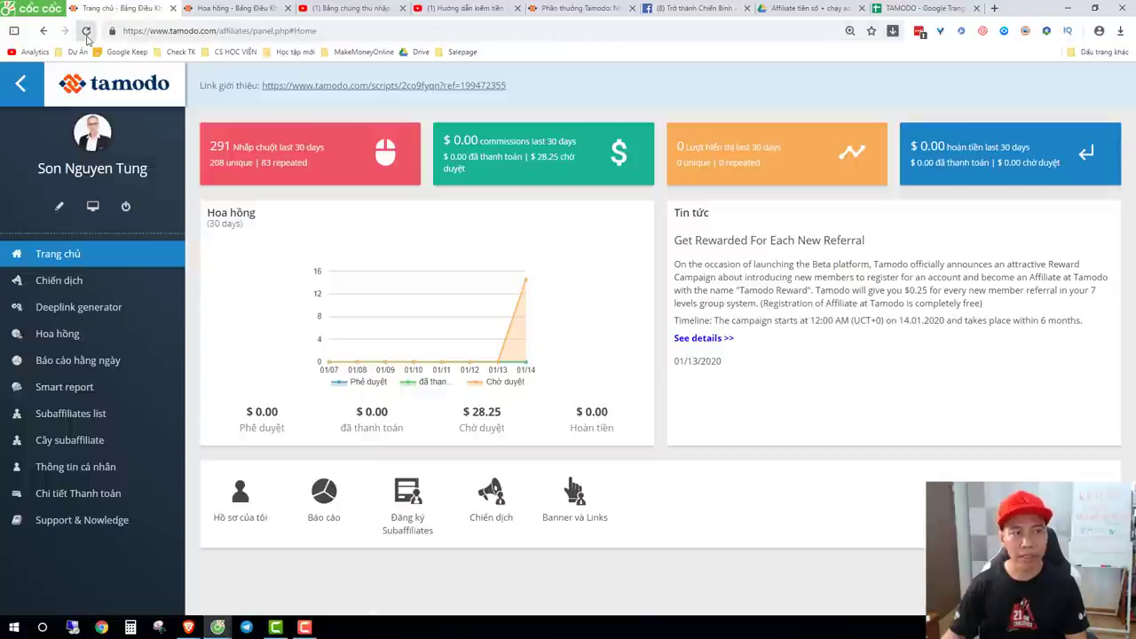
pyautogui.click(86, 31)
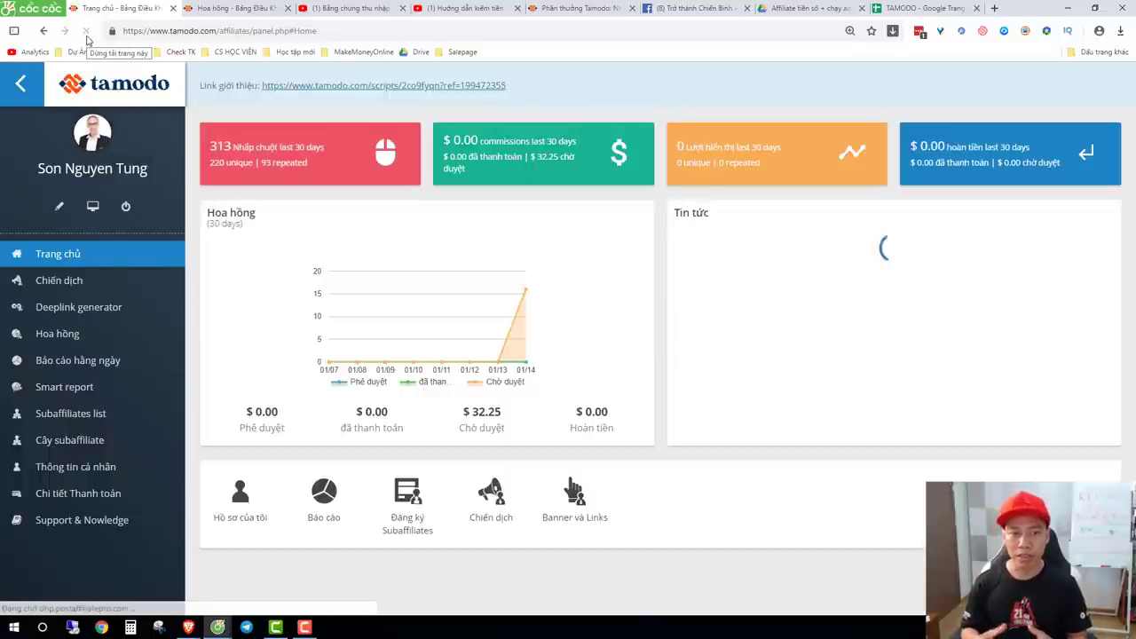
pyautogui.tripleClick(477, 412)
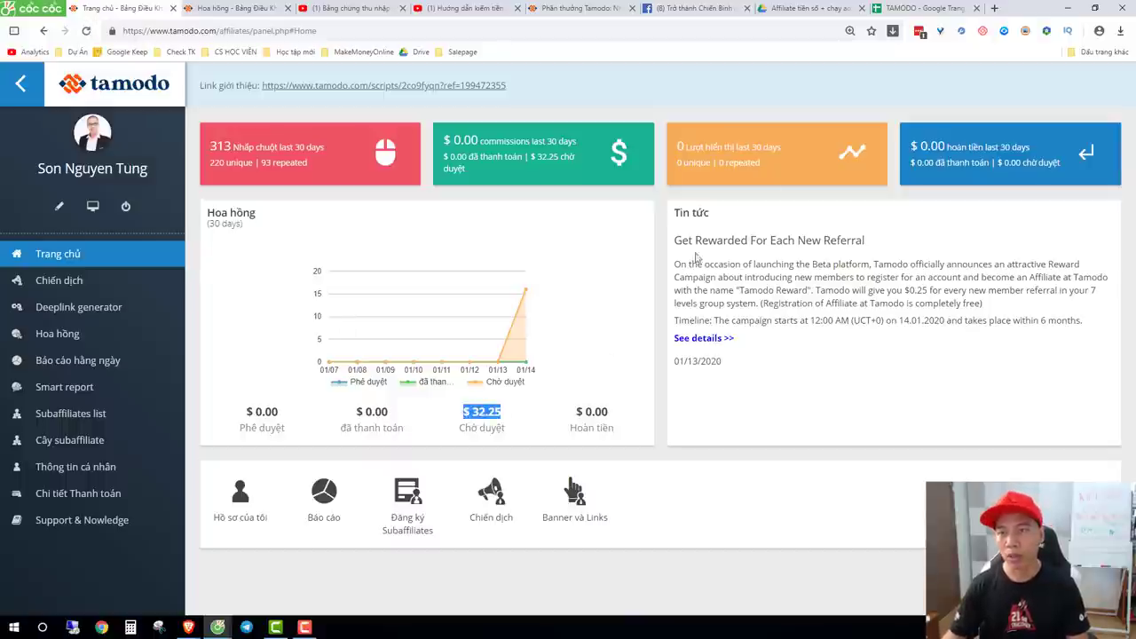
# Back in the TAMODO spreadsheet, extend the TỔNG THU NHẬP formula to level 4 and select level 1's SỐ MEMBER.
pyautogui.click(904, 8)
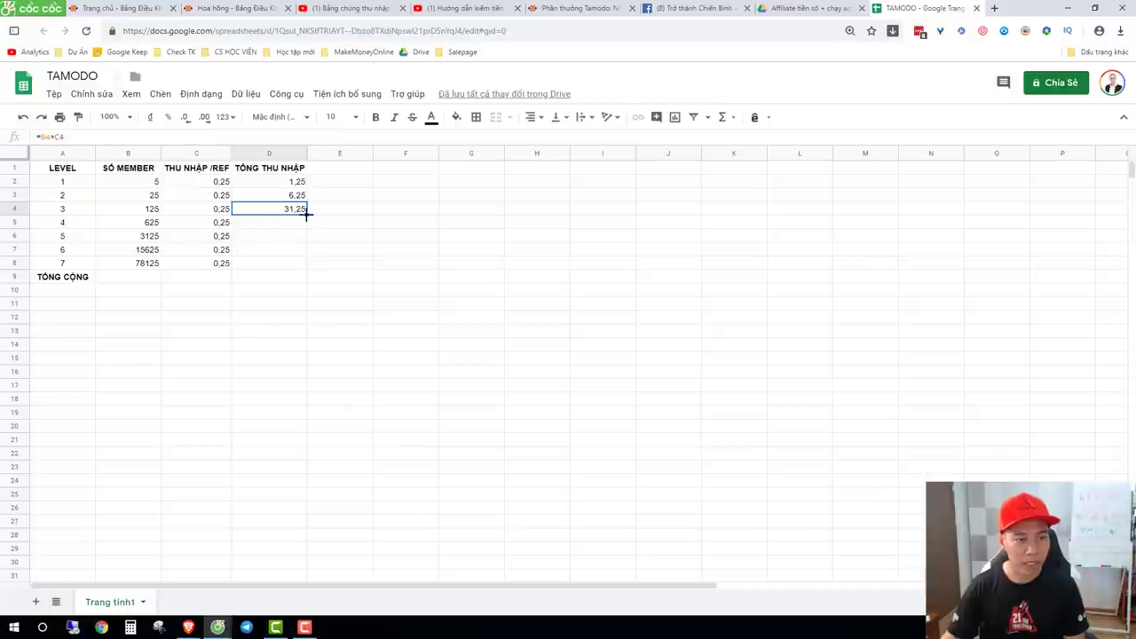
pyautogui.moveTo(306, 214); pyautogui.dragTo(306, 224)
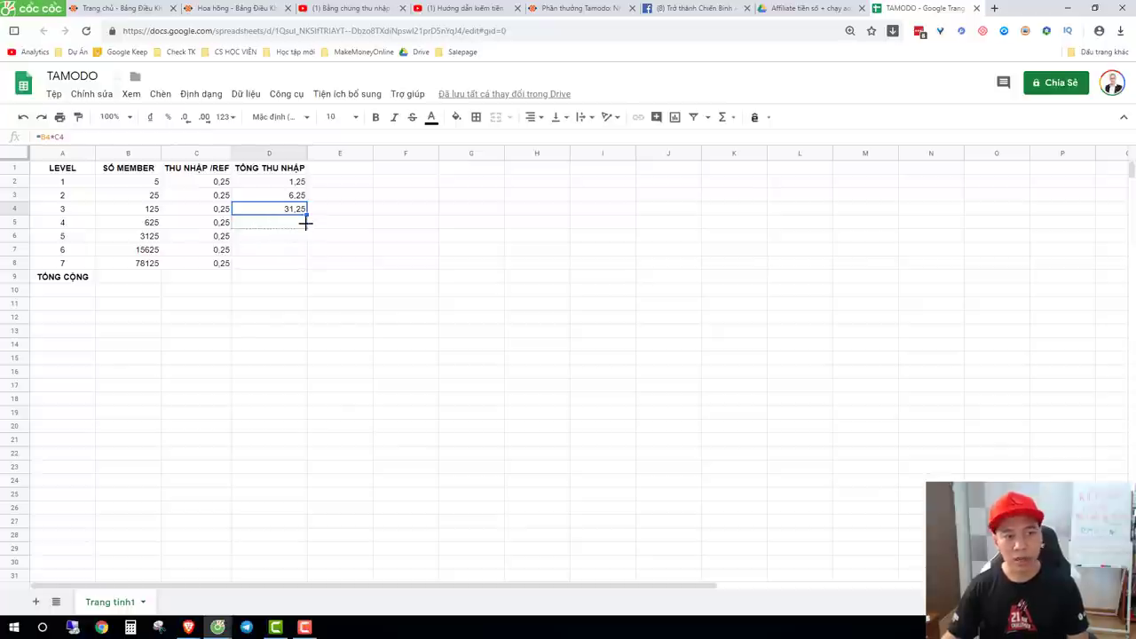
pyautogui.moveTo(305, 224); pyautogui.dragTo(307, 225)
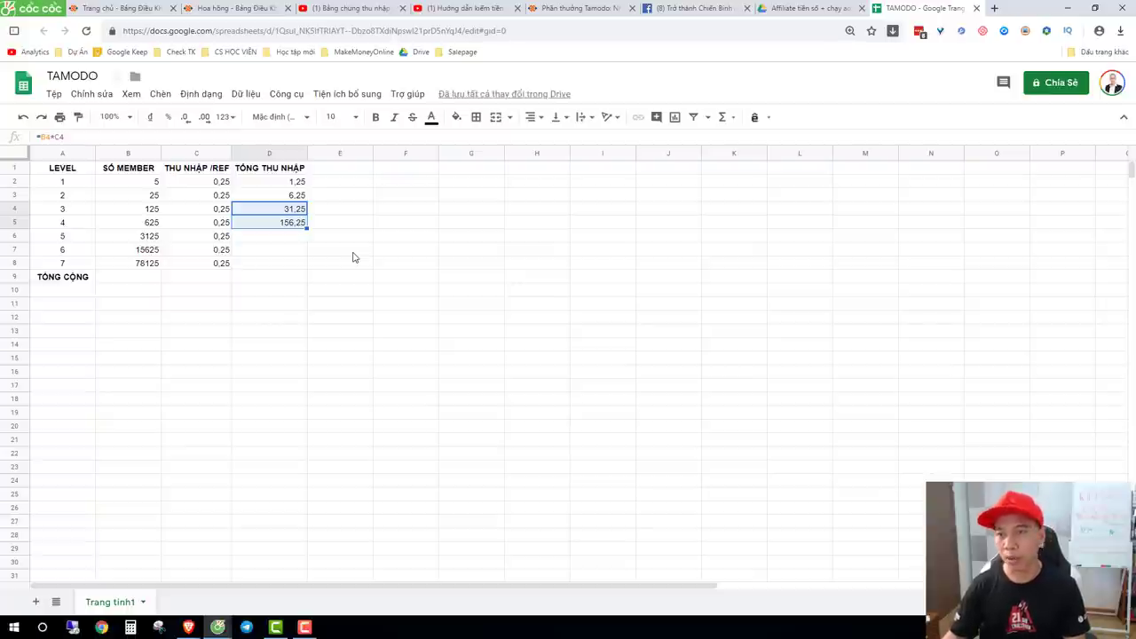
pyautogui.click(353, 255)
pyautogui.click(157, 185)
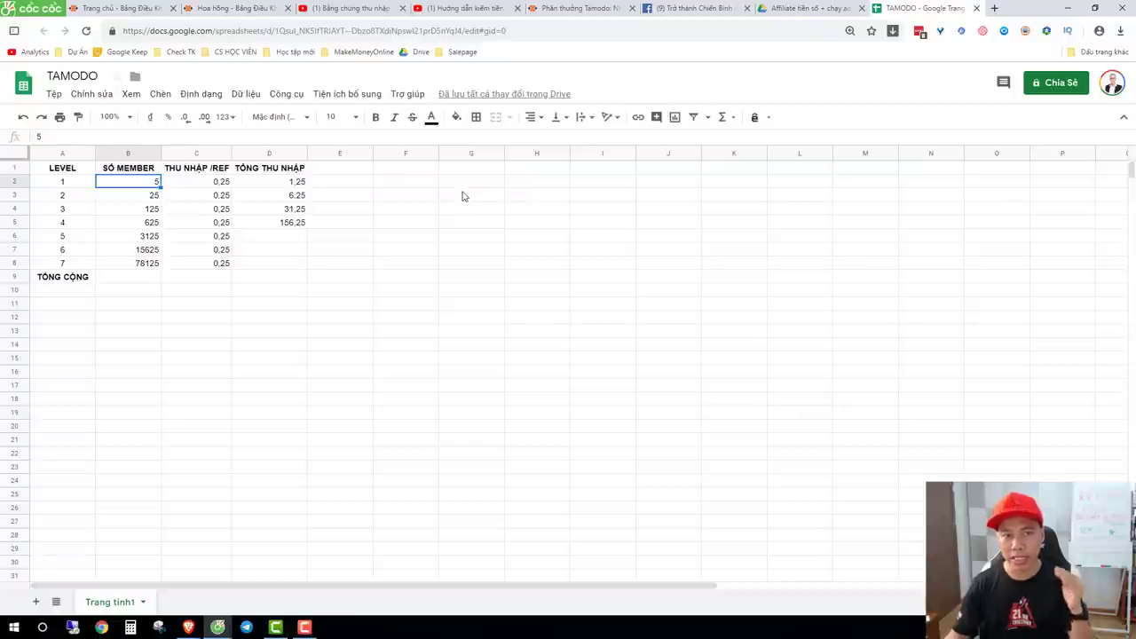
# Search YouTube for "son piaz CÁCH TUYỂN REF", look through the video results, and return to the TAMODO spreadsheet.
pyautogui.click(371, 8)
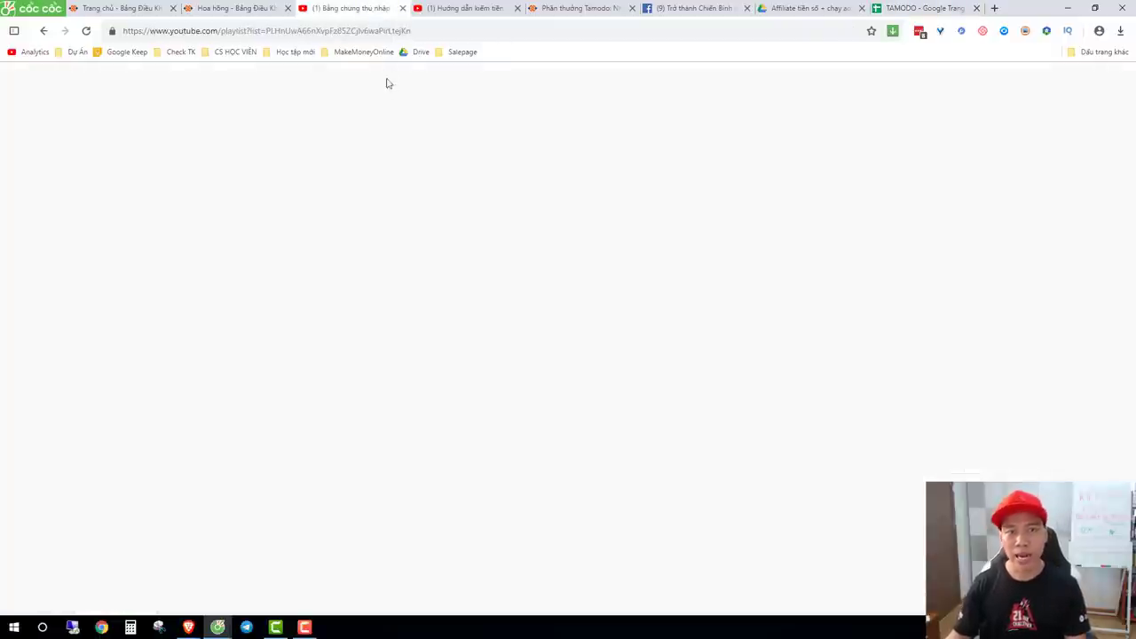
pyautogui.moveTo(365, 79); pyautogui.dragTo(454, 79)
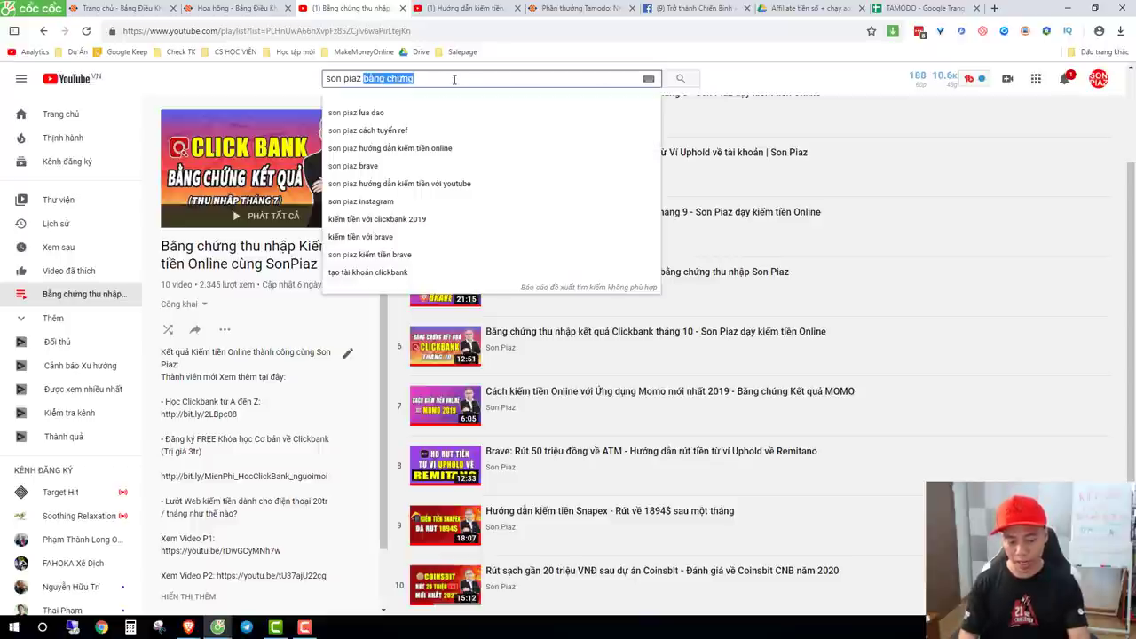
pyautogui.write('CÁCH ')
pyautogui.write('TUYENES REF')
pyautogui.press('Return')
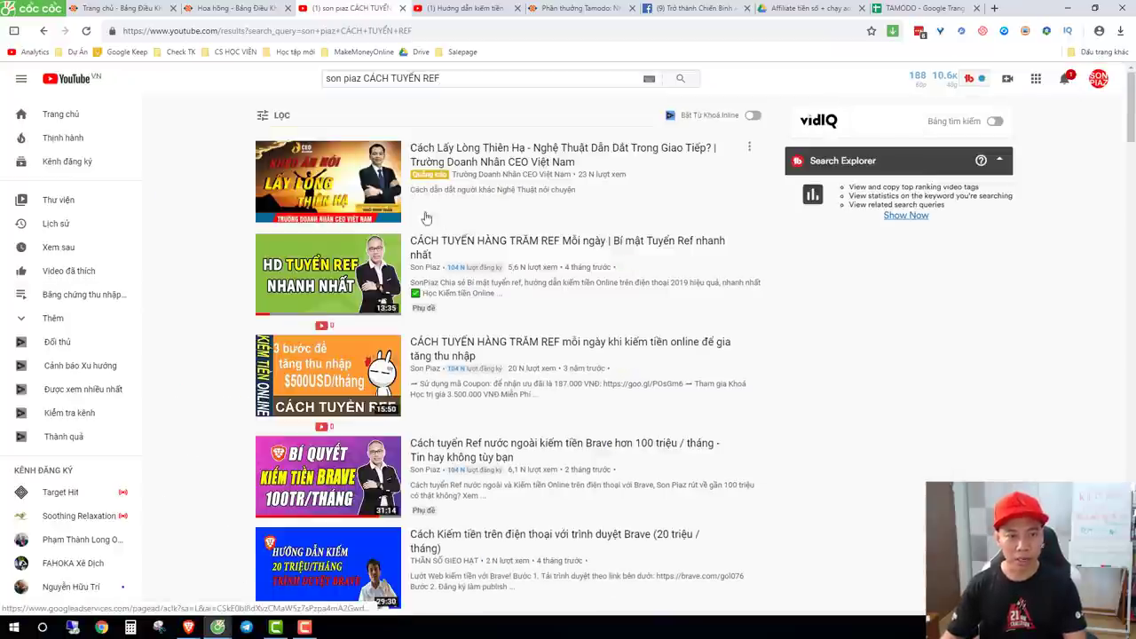
pyautogui.scroll(-2, 492, 282)
pyautogui.scroll(-1, 493, 282)
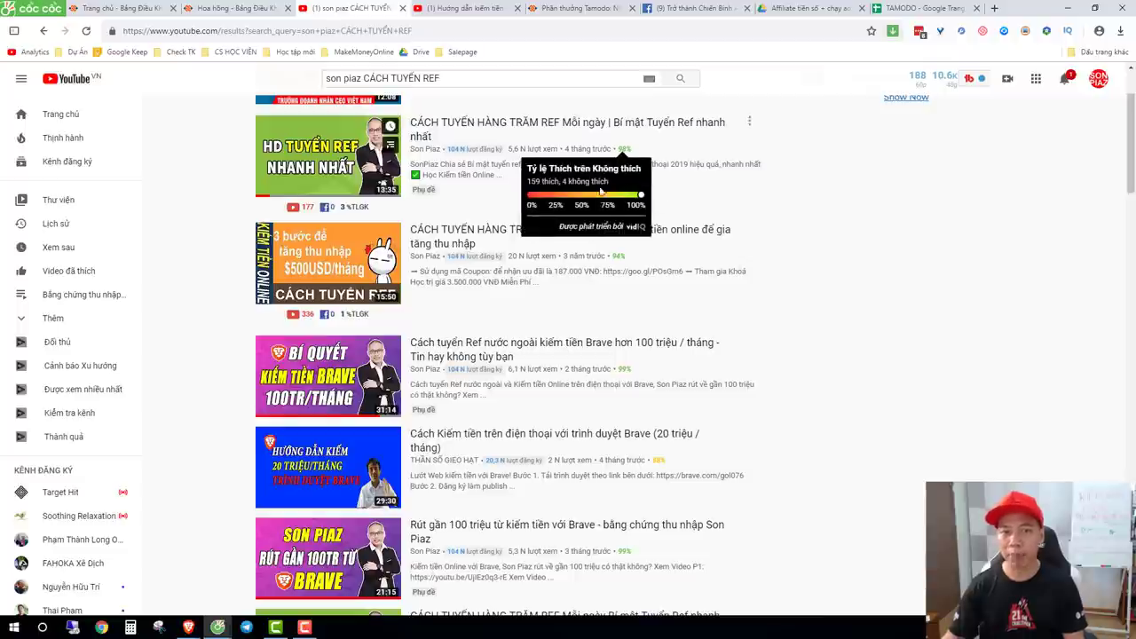
pyautogui.click(919, 10)
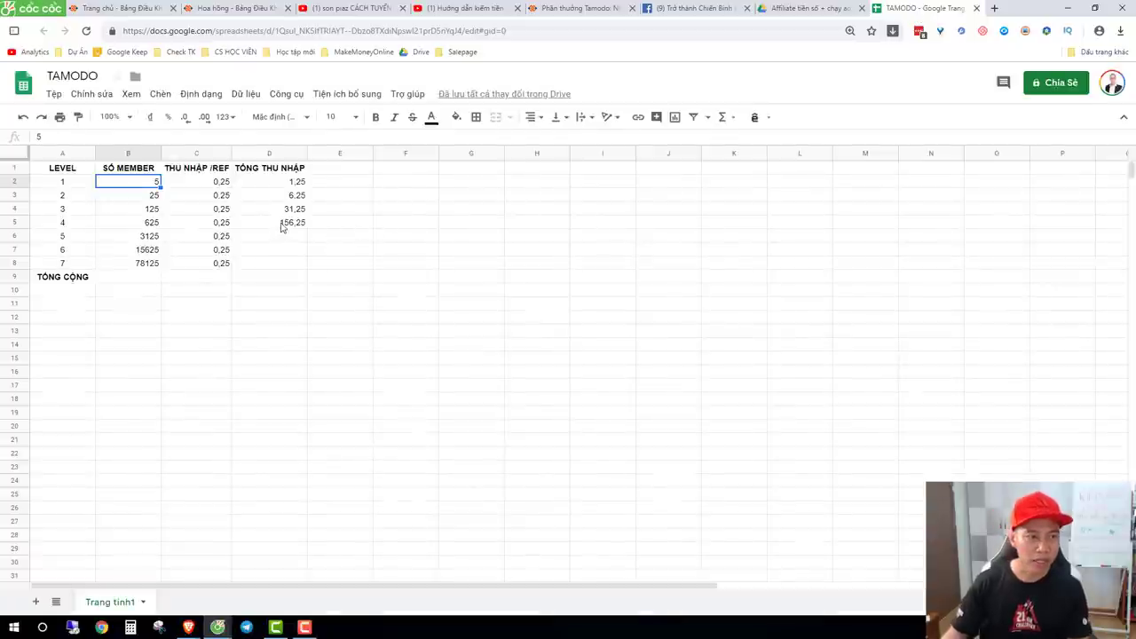
# Extend the TỔNG THU NHẬP formula from level 4 down to level 7 and select level 7's income cell.
pyautogui.click(284, 224)
pyautogui.moveTo(306, 227); pyautogui.dragTo(300, 264)
pyautogui.click(414, 317)
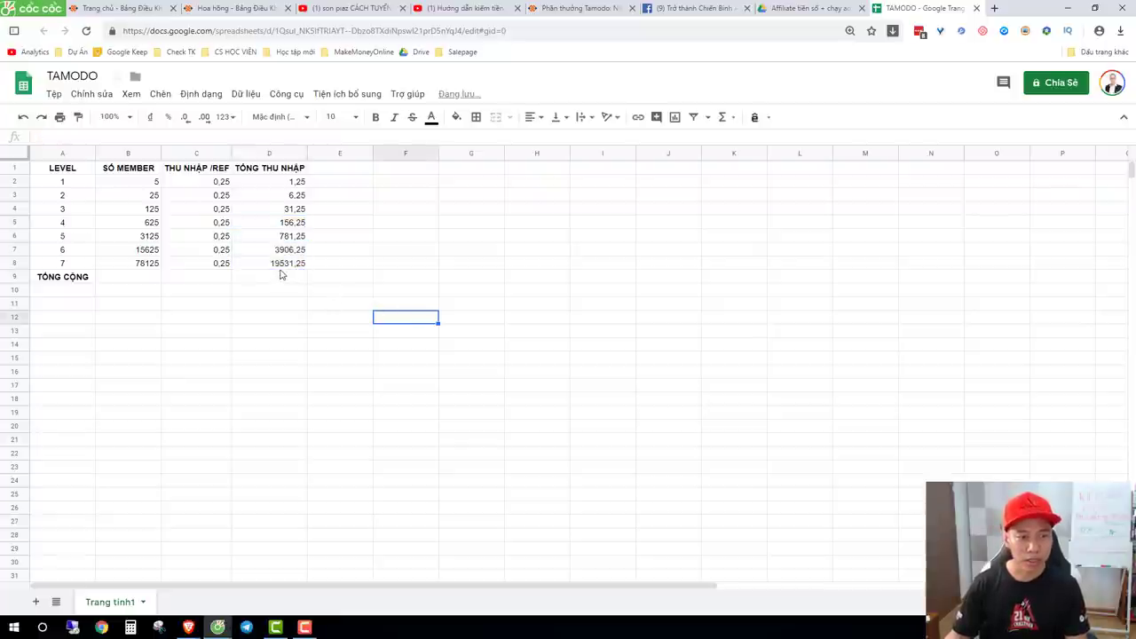
pyautogui.click(283, 265)
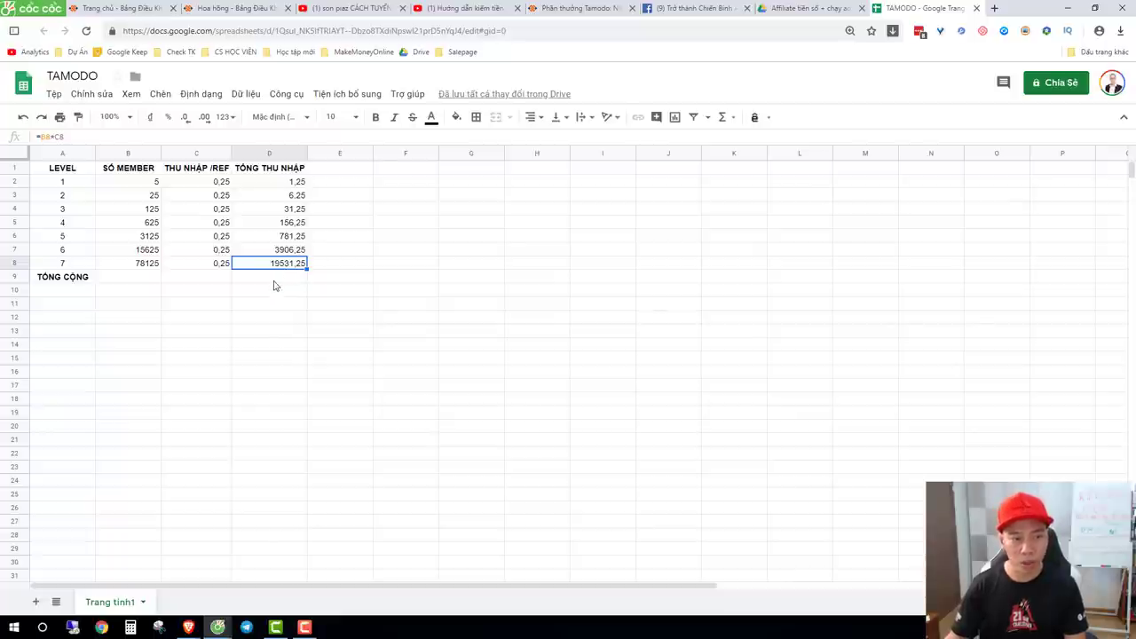
# Sum the TỔNG THU NHẬP values of levels 1 to 7 (D2:D8) in the TỔNG CỘNG row, cell D9.
pyautogui.click(275, 282)
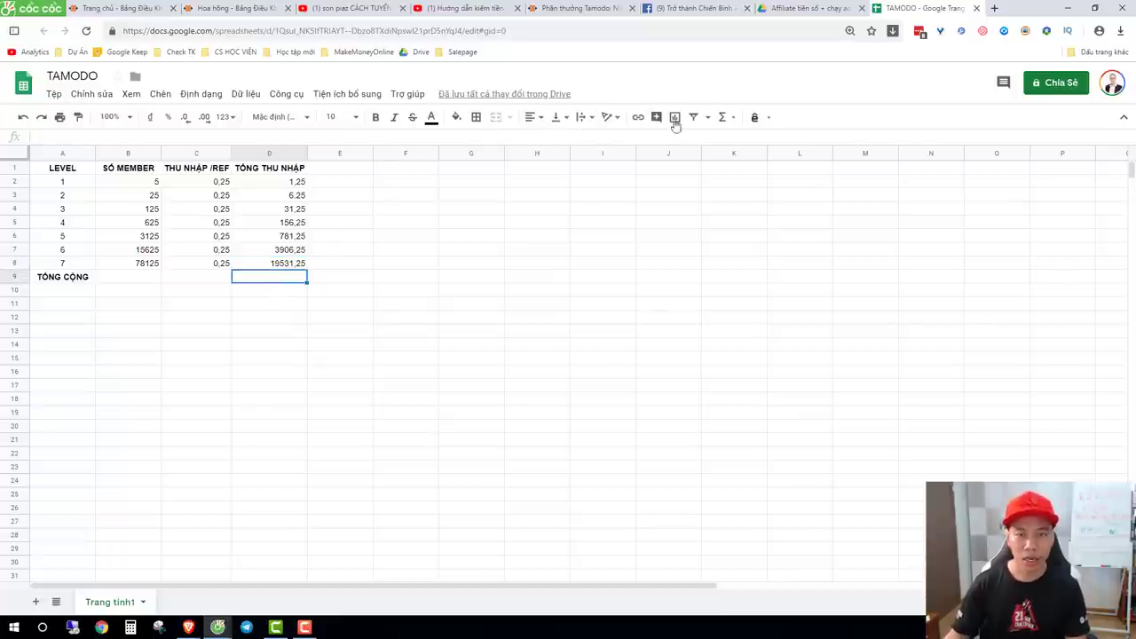
pyautogui.click(723, 117)
pyautogui.click(737, 140)
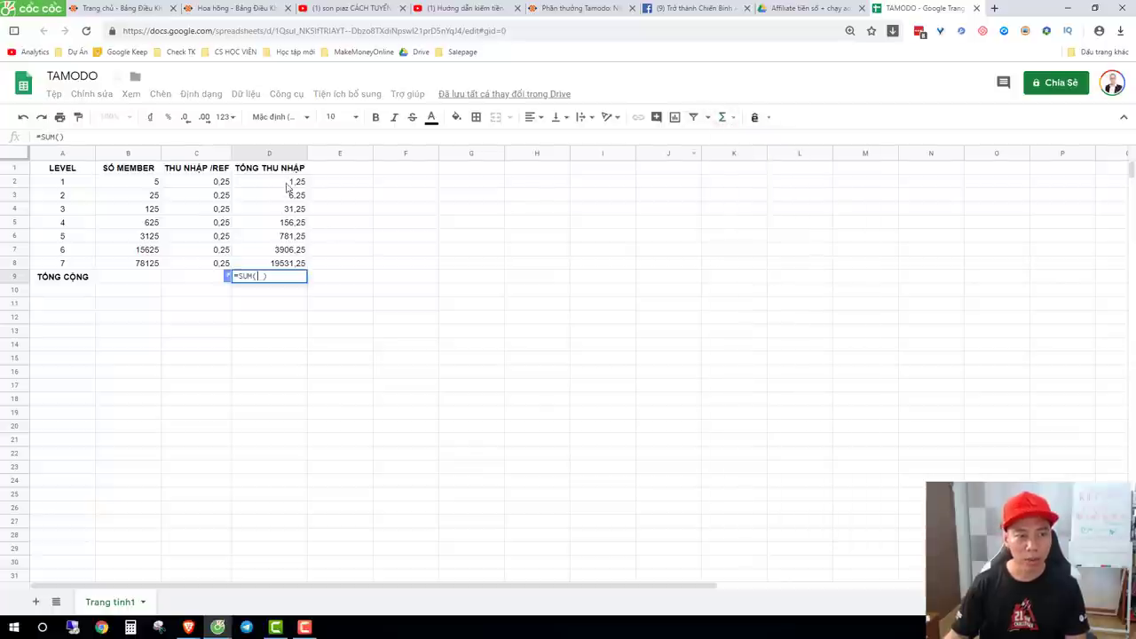
pyautogui.moveTo(283, 181); pyautogui.dragTo(290, 266)
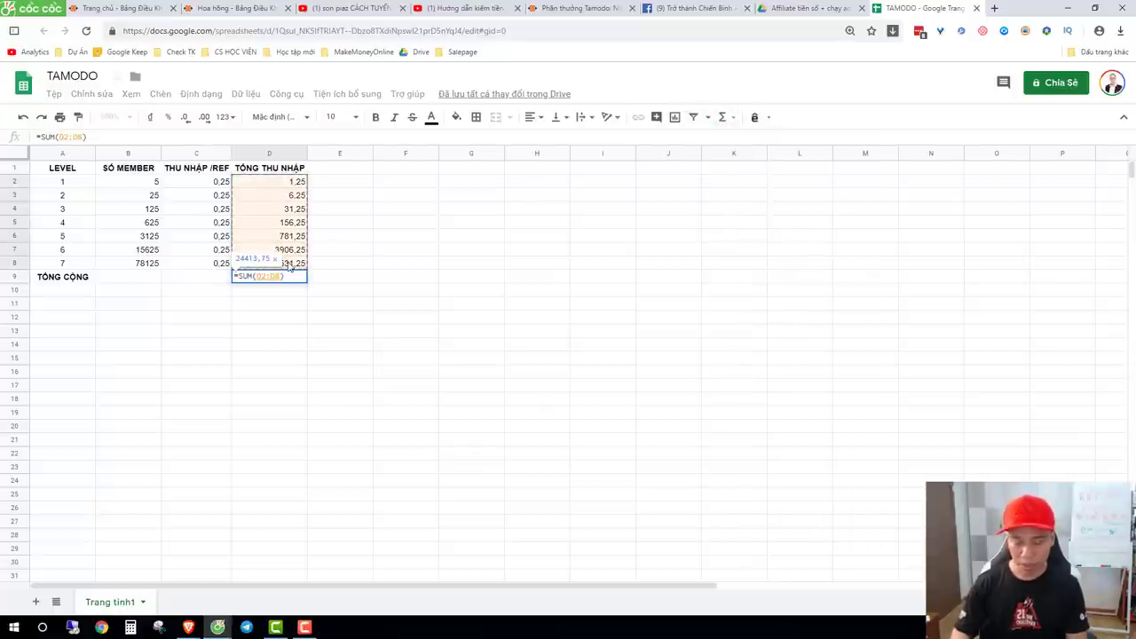
pyautogui.press('Return')
pyautogui.click(292, 279)
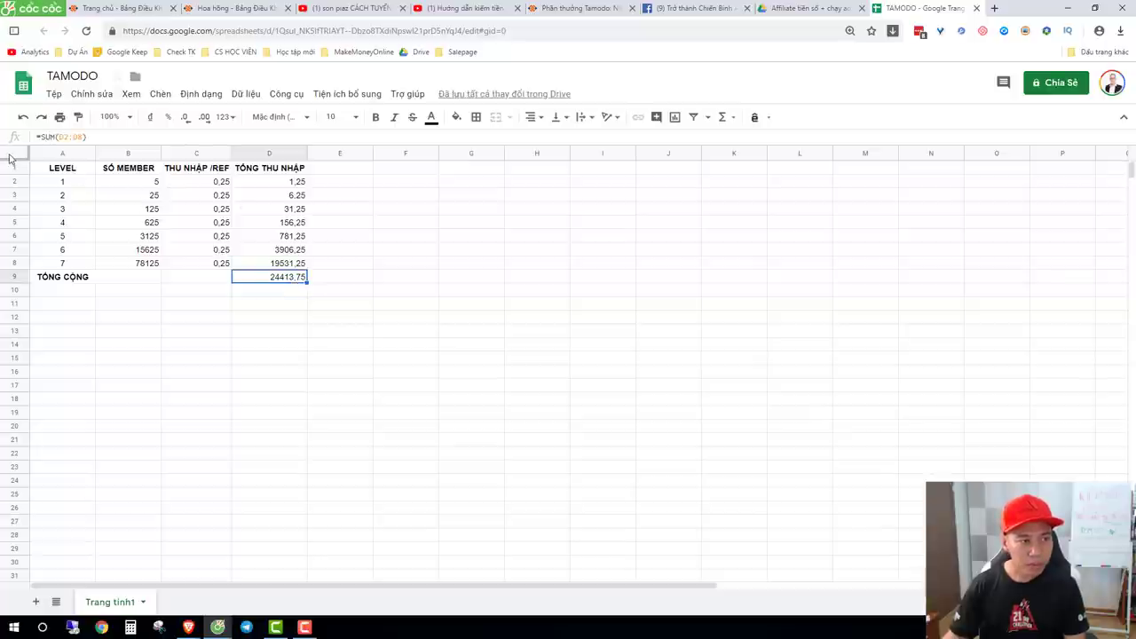
# Format the whole sheet with the #,##0 number format, and point out the TỔNG CỘNG total and level 1's SỐ MEMBER.
pyautogui.click(14, 152)
pyautogui.click(196, 94)
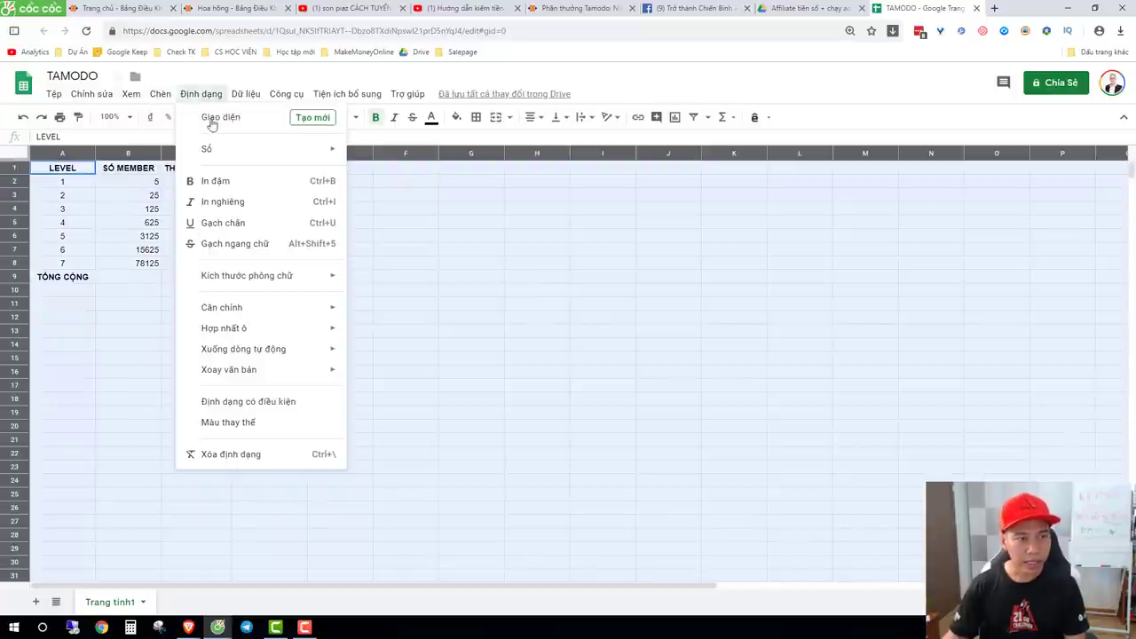
pyautogui.moveTo(225, 154)
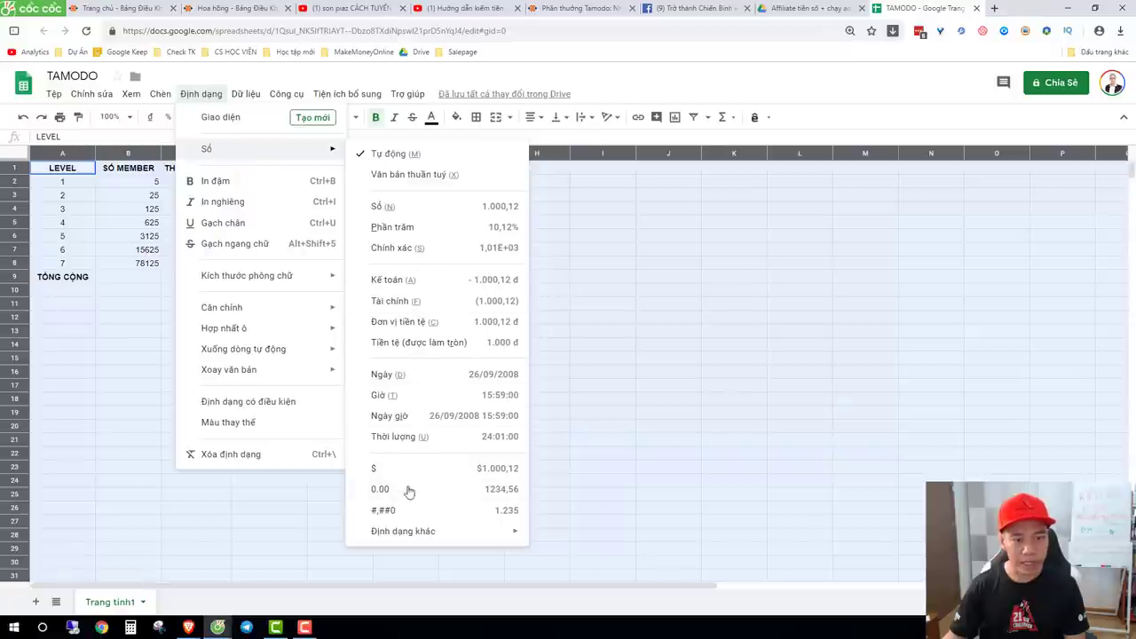
pyautogui.click(400, 513)
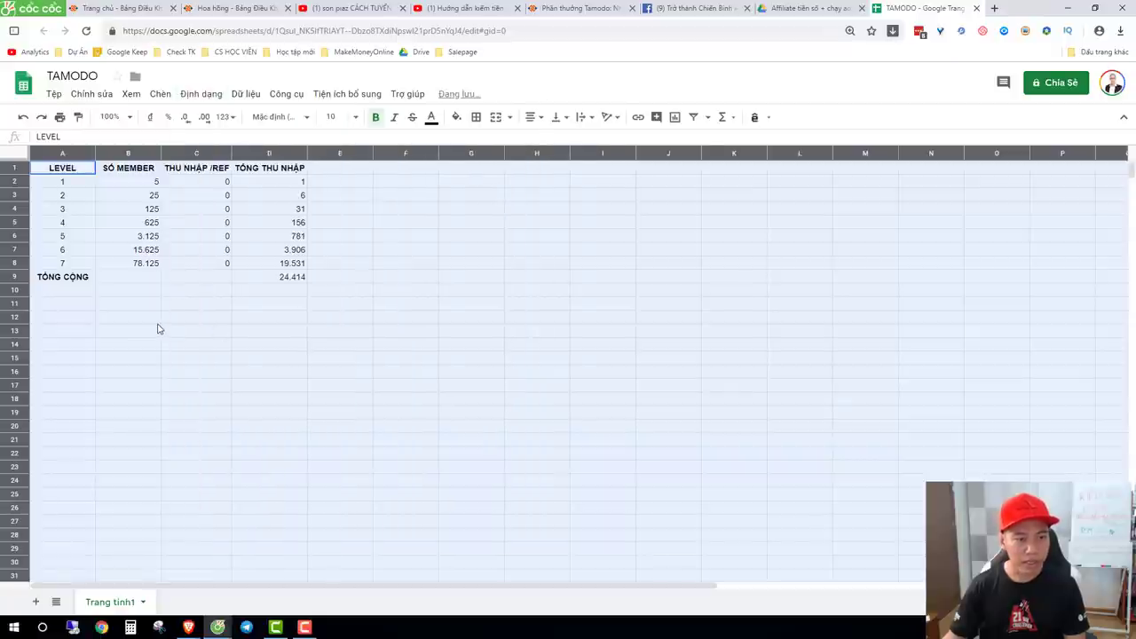
pyautogui.click(150, 318)
pyautogui.click(290, 279)
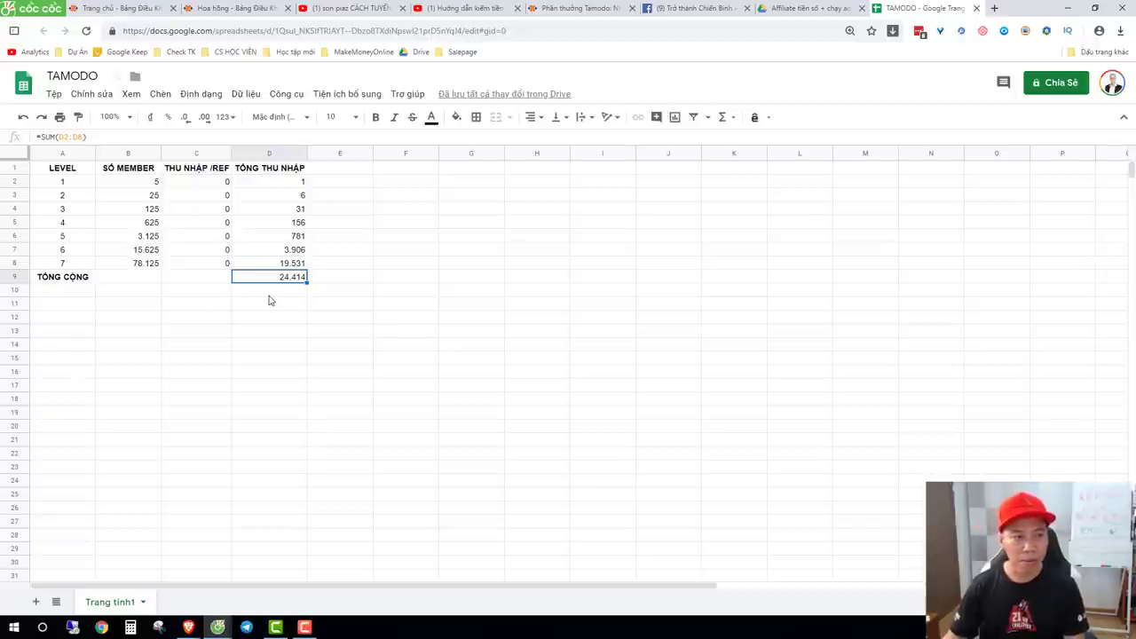
pyautogui.click(156, 182)
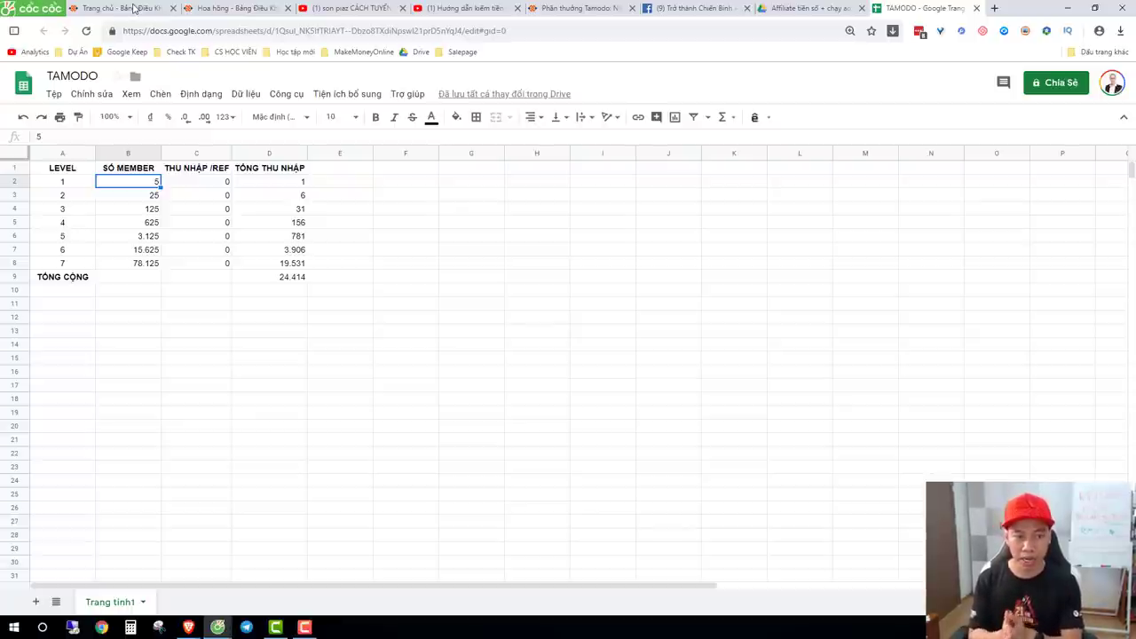
# Convert the total income in cell D10 with the formula =D9*23000 and select the result.
pyautogui.click(278, 281)
pyautogui.click(272, 296)
pyautogui.write('=')
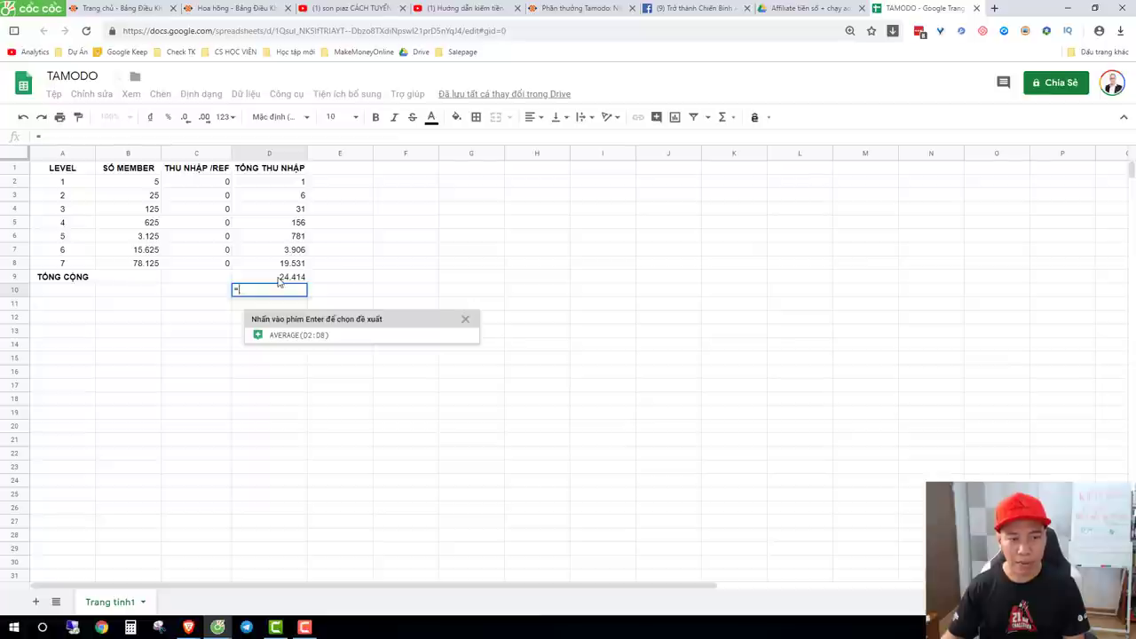
pyautogui.click(282, 280)
pyautogui.write('*')
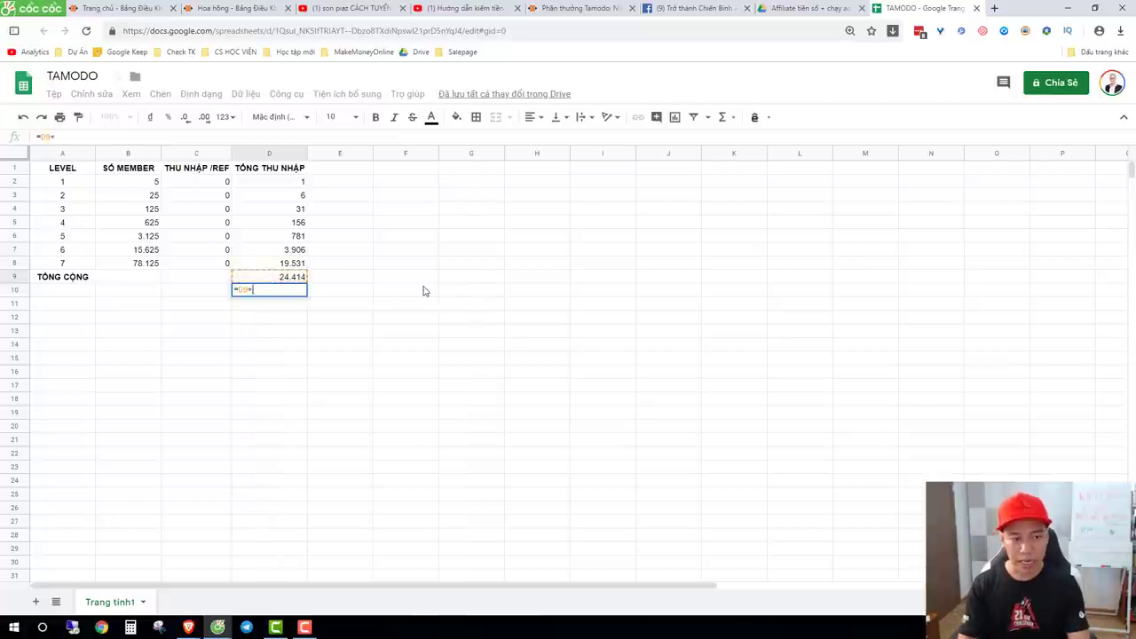
pyautogui.write('23000')
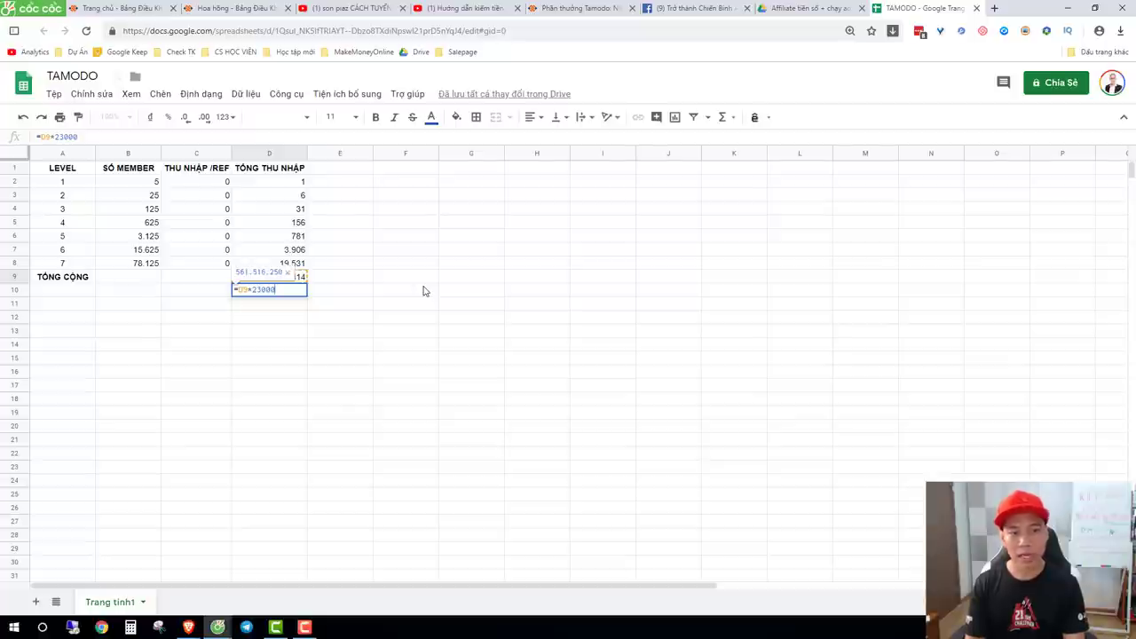
pyautogui.press('Return')
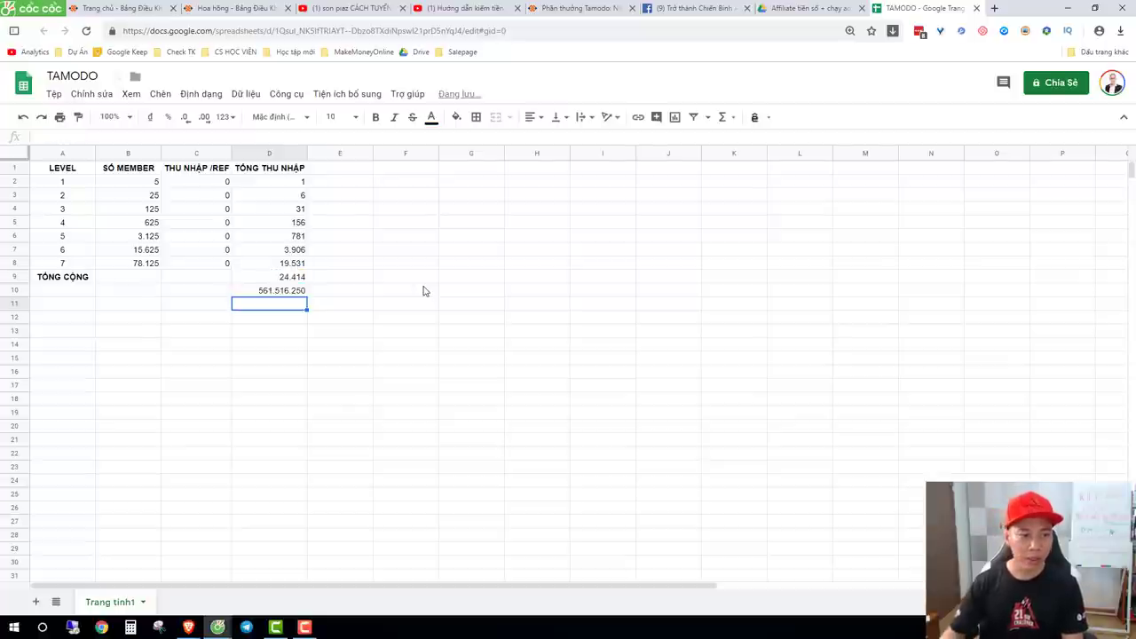
pyautogui.click(285, 291)
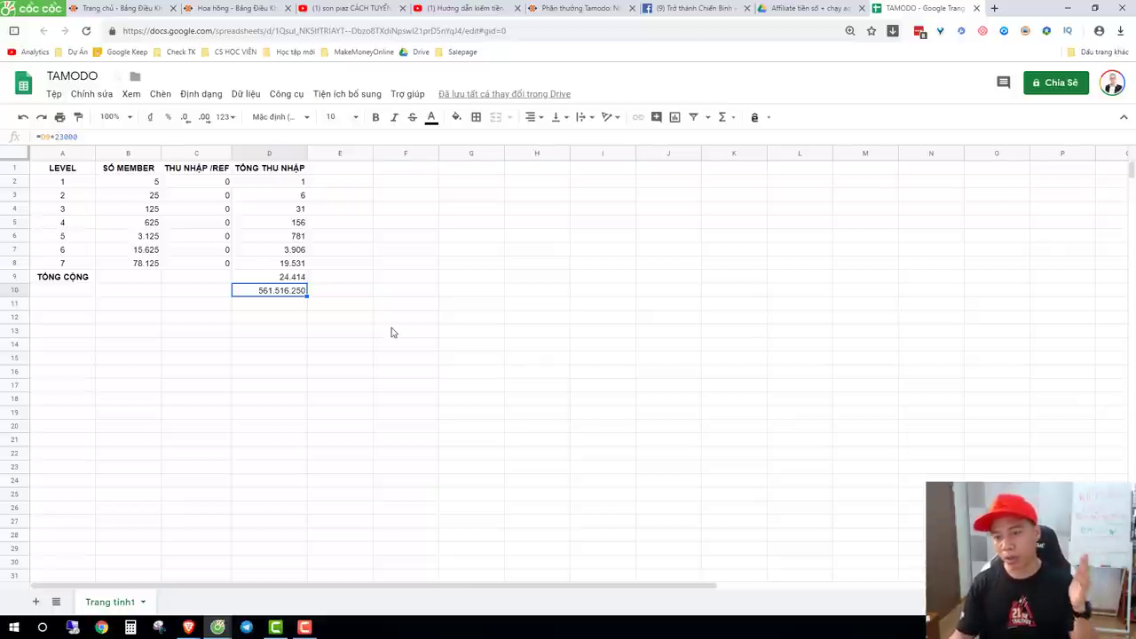
# Review the Tamodo steps in the Facebook group's post draft, leave the composer, and revisit the TAMODO spreadsheet and YouTube referral video results.
pyautogui.click(702, 8)
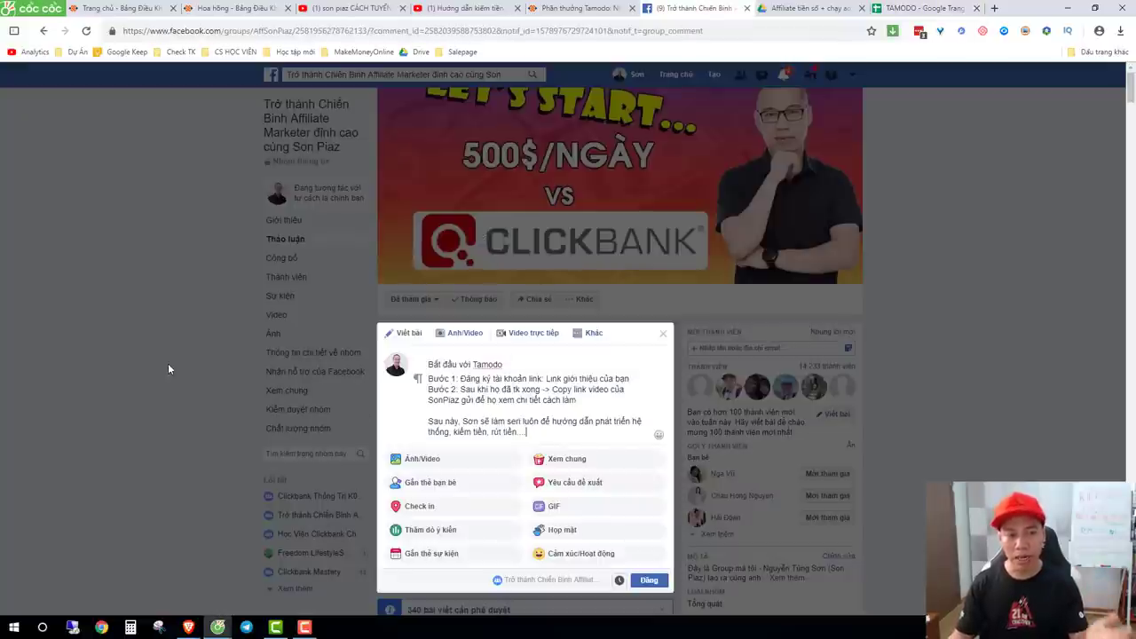
pyautogui.press('Escape')
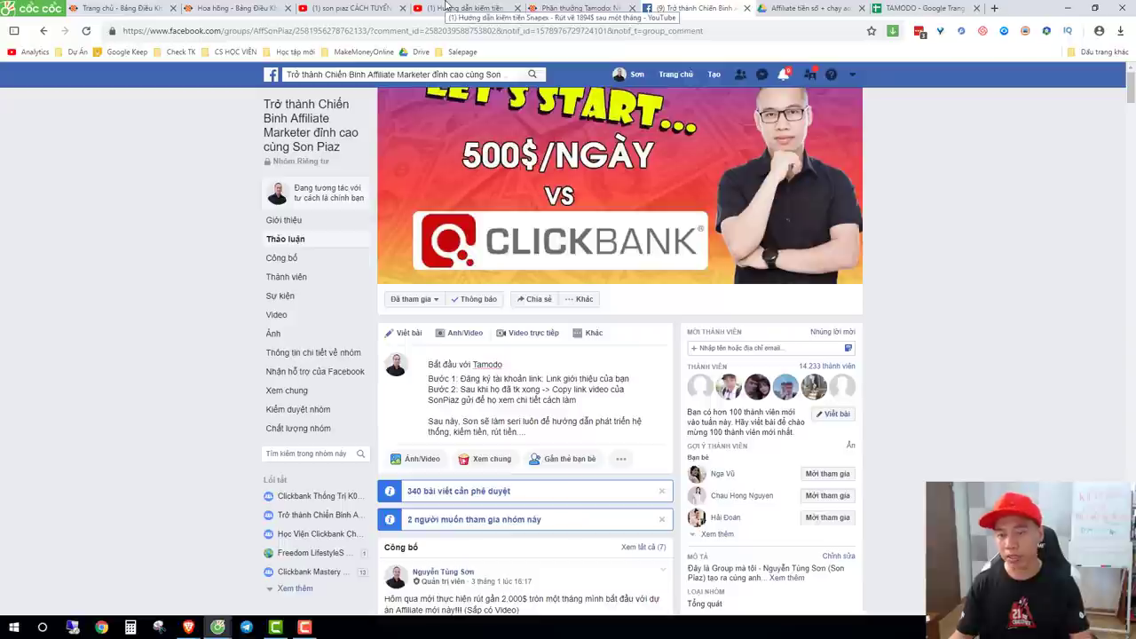
pyautogui.click(915, 7)
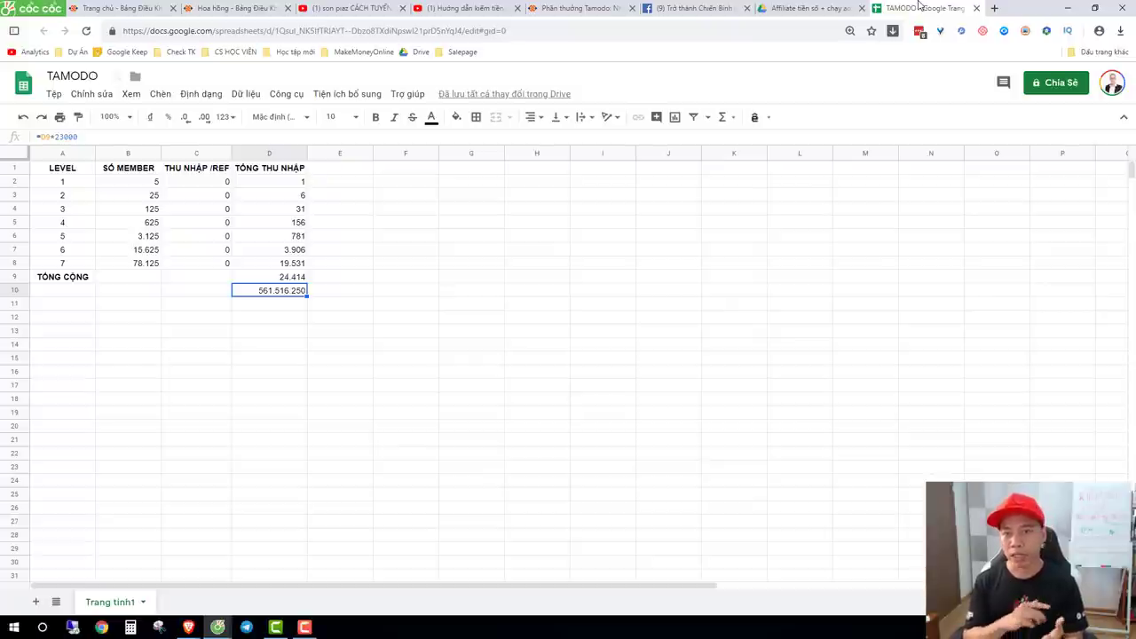
pyautogui.click(351, 8)
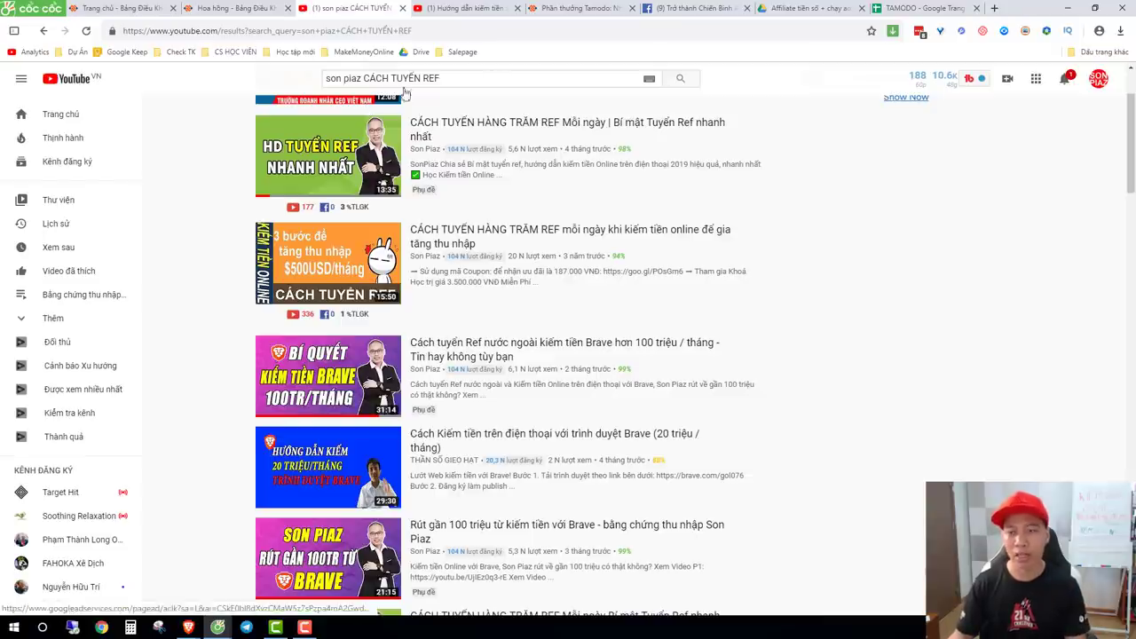
pyautogui.moveTo(934, 82)
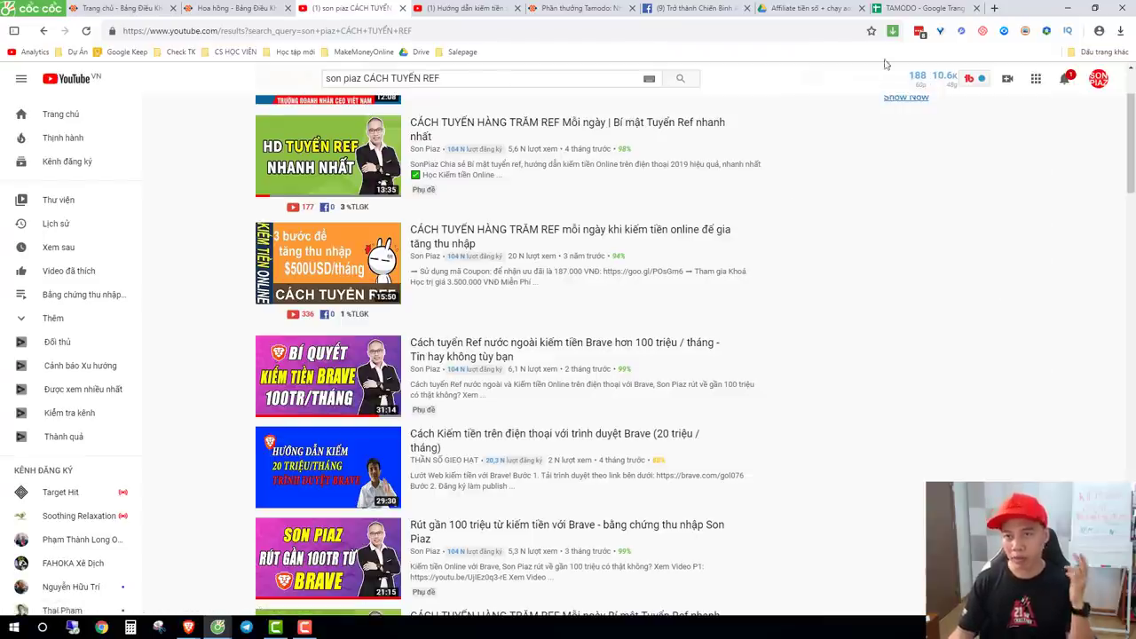